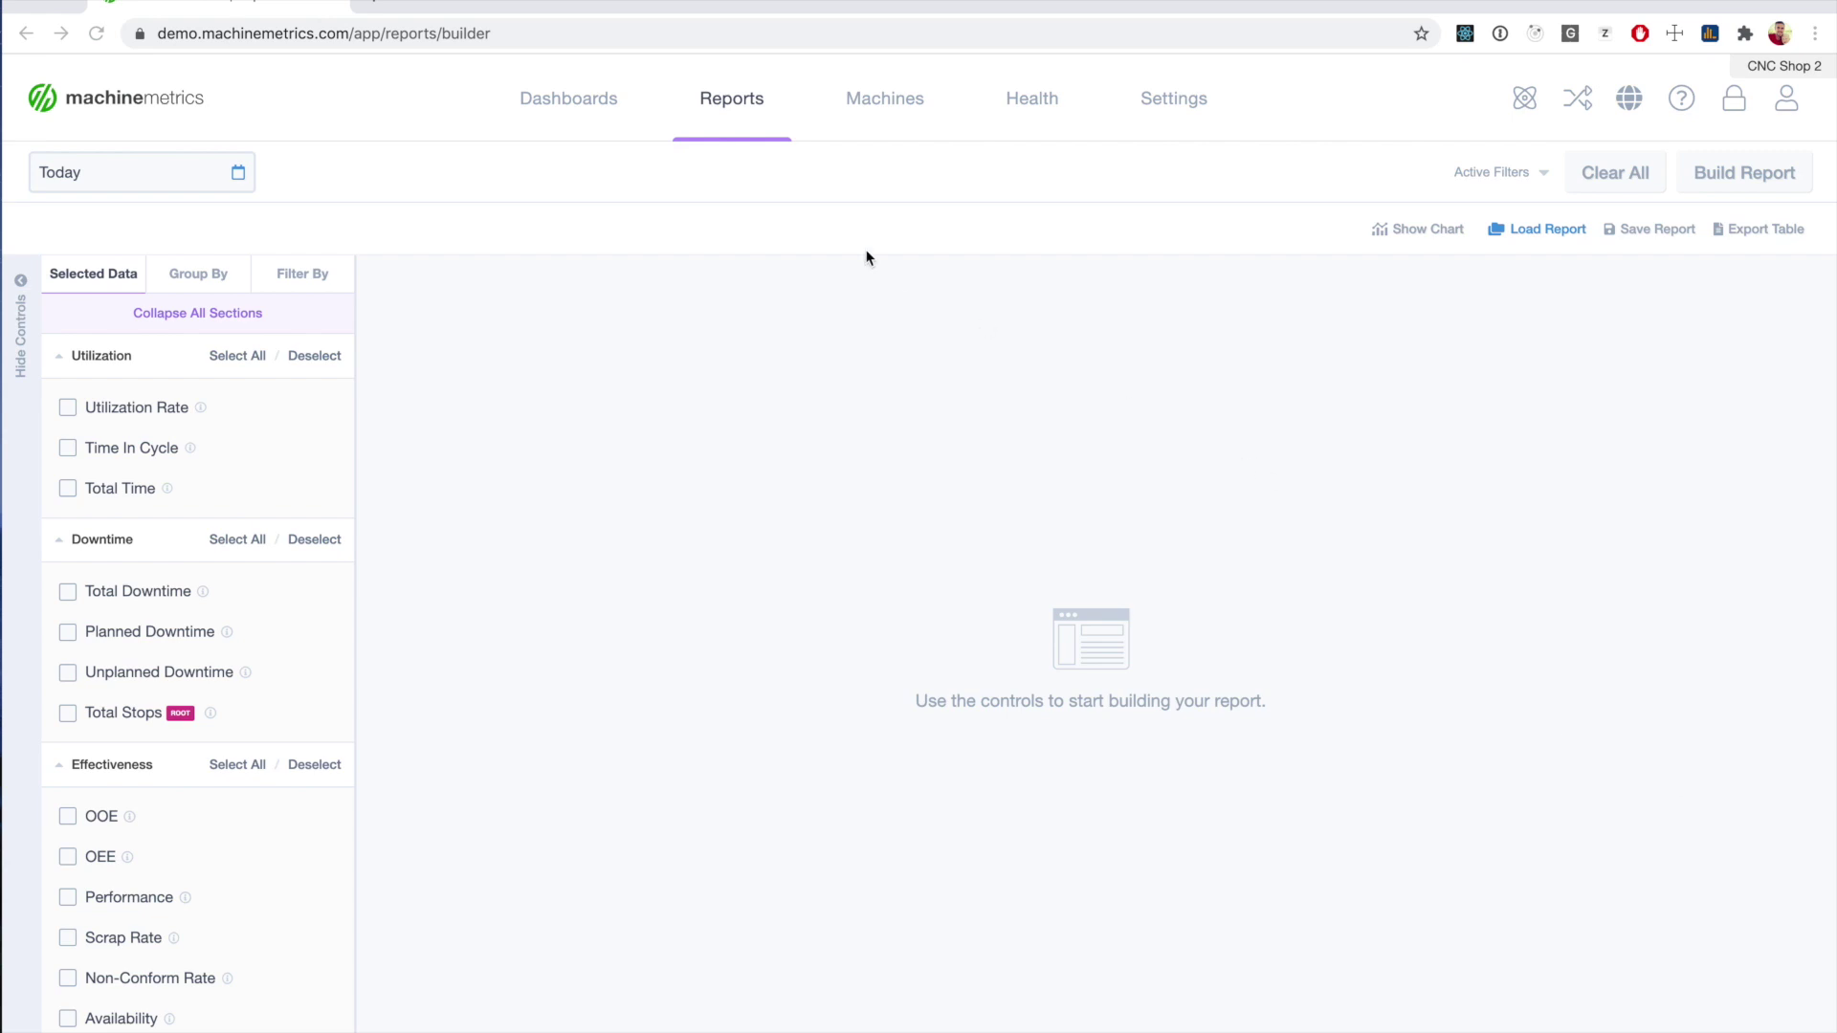
- Open the Reports menu to see the available report types
left_click(733, 111)
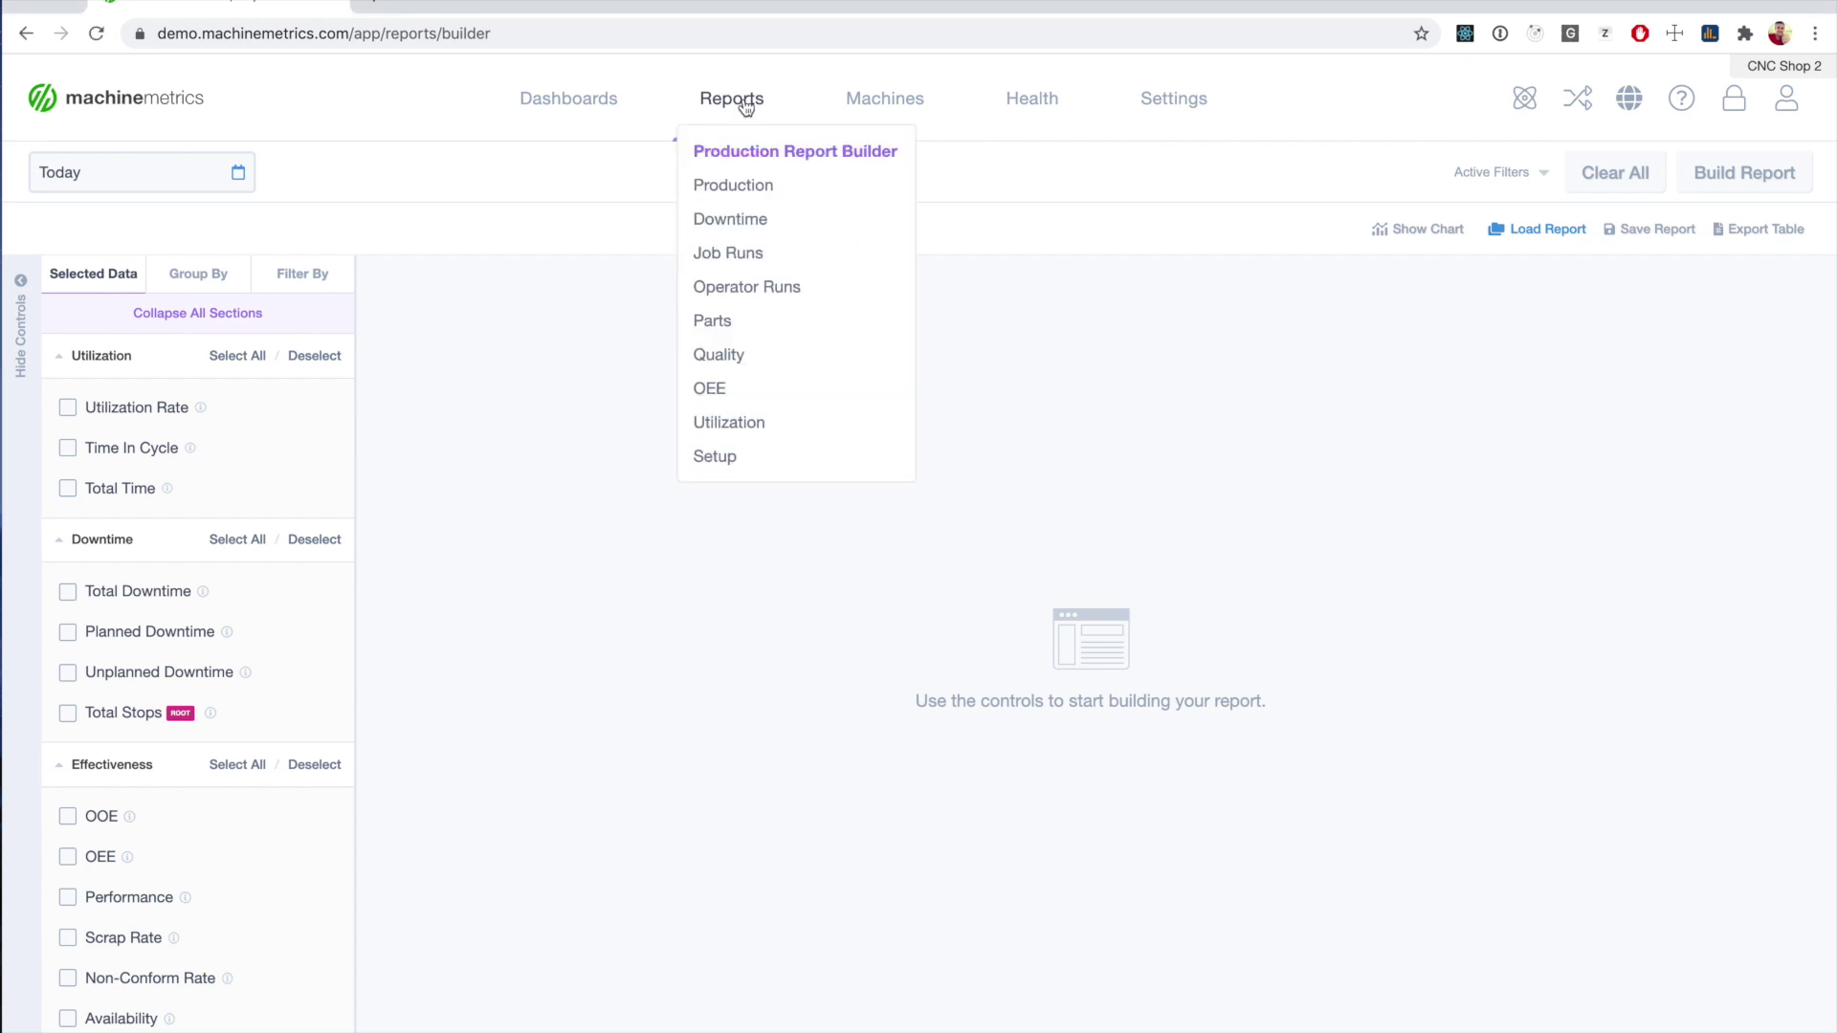
- Select Utilization Rate as the report data and group it by Day
left_click(737, 155)
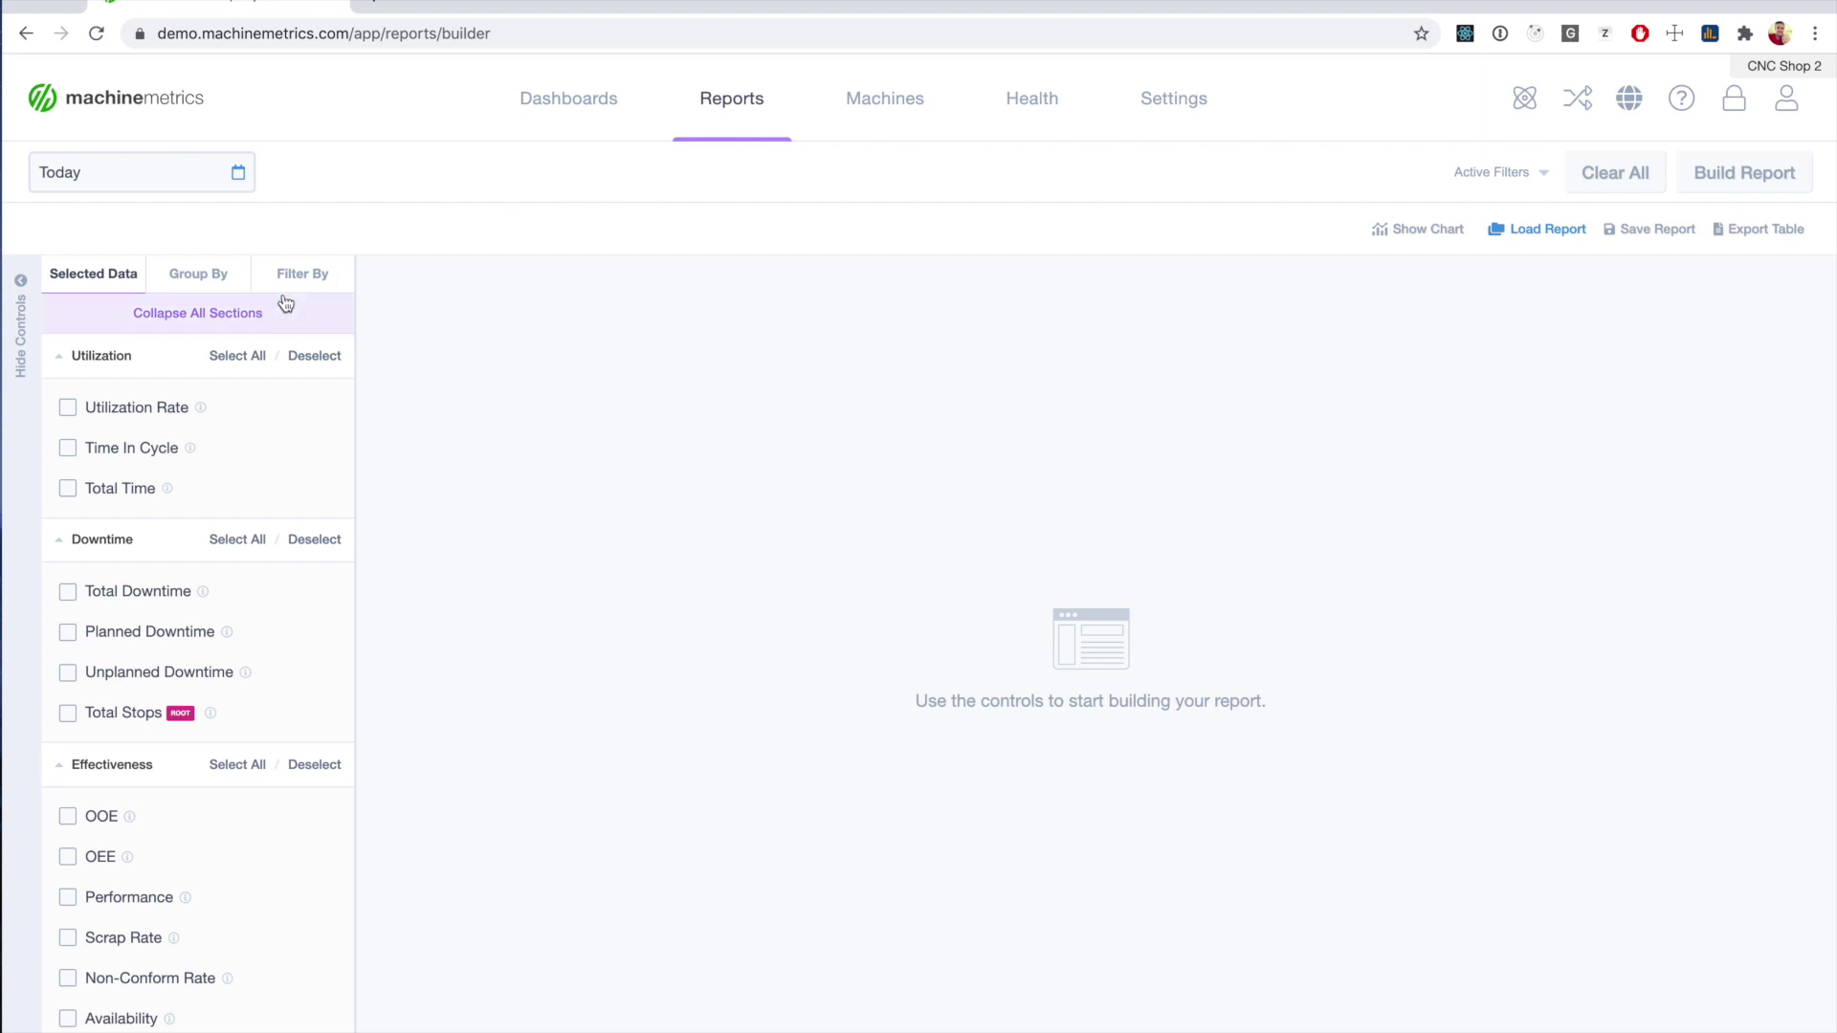
left_click(113, 412)
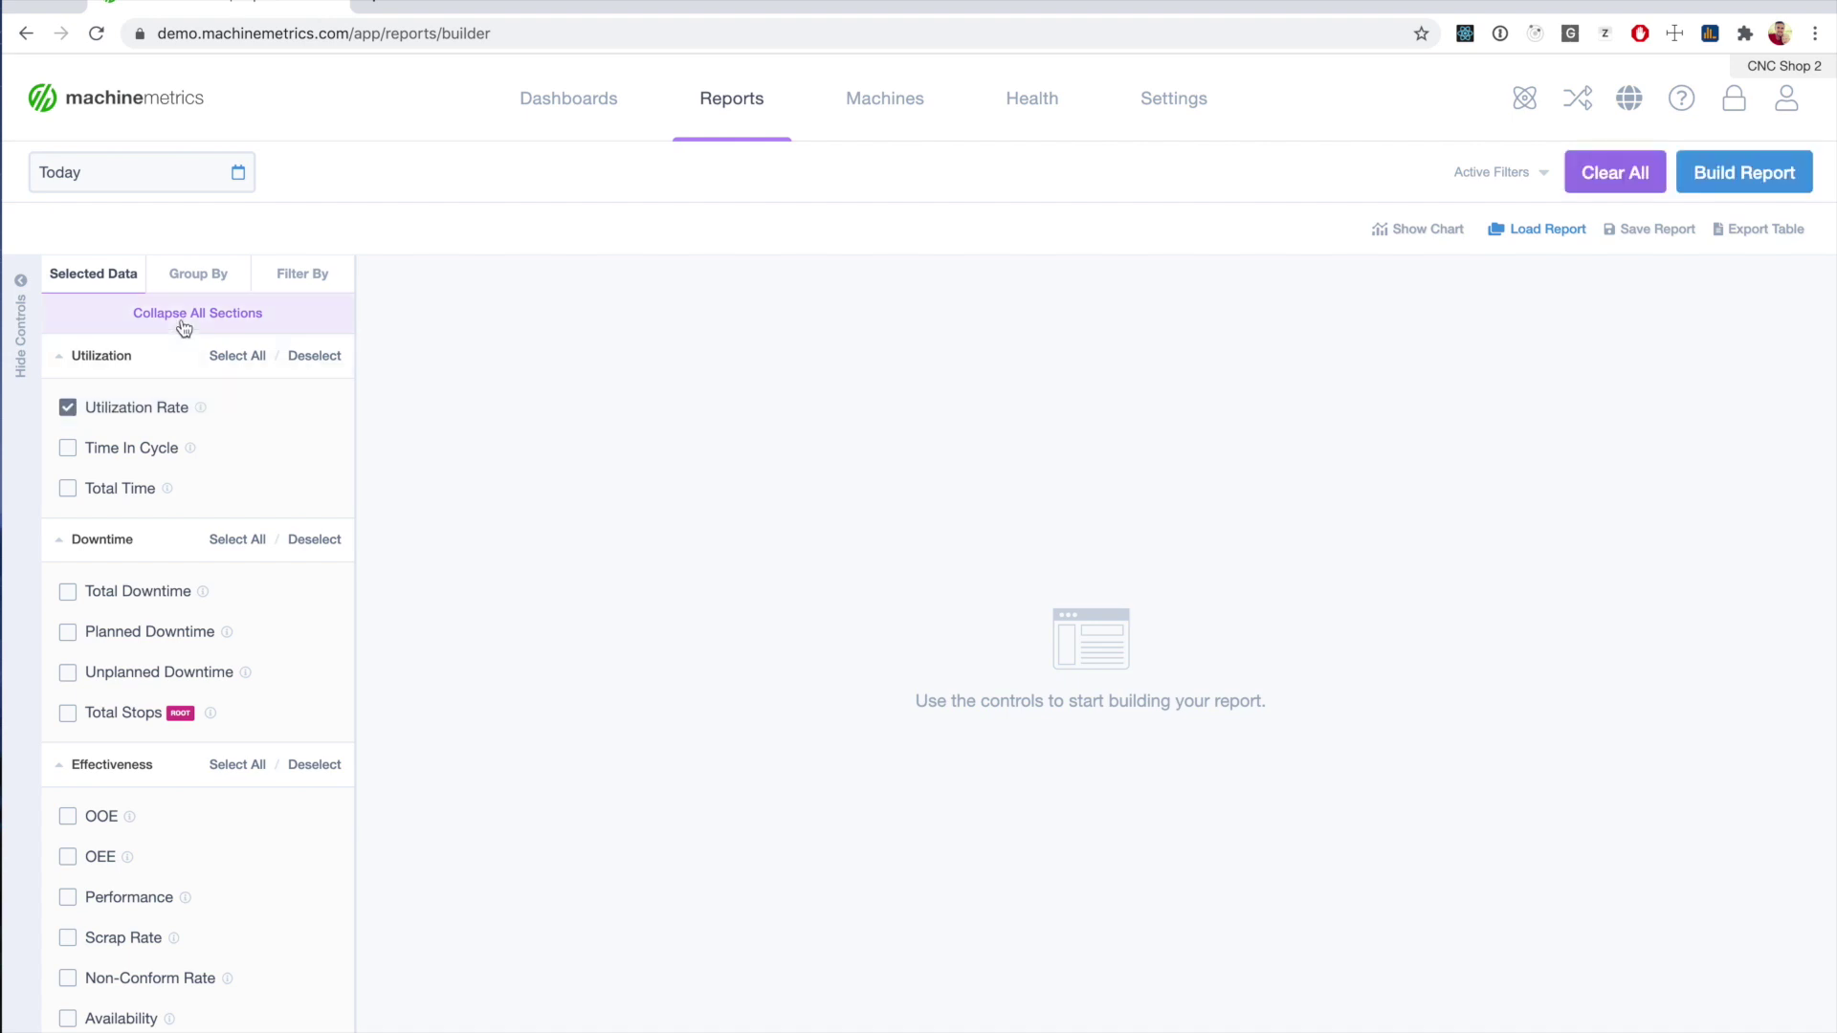
left_click(200, 284)
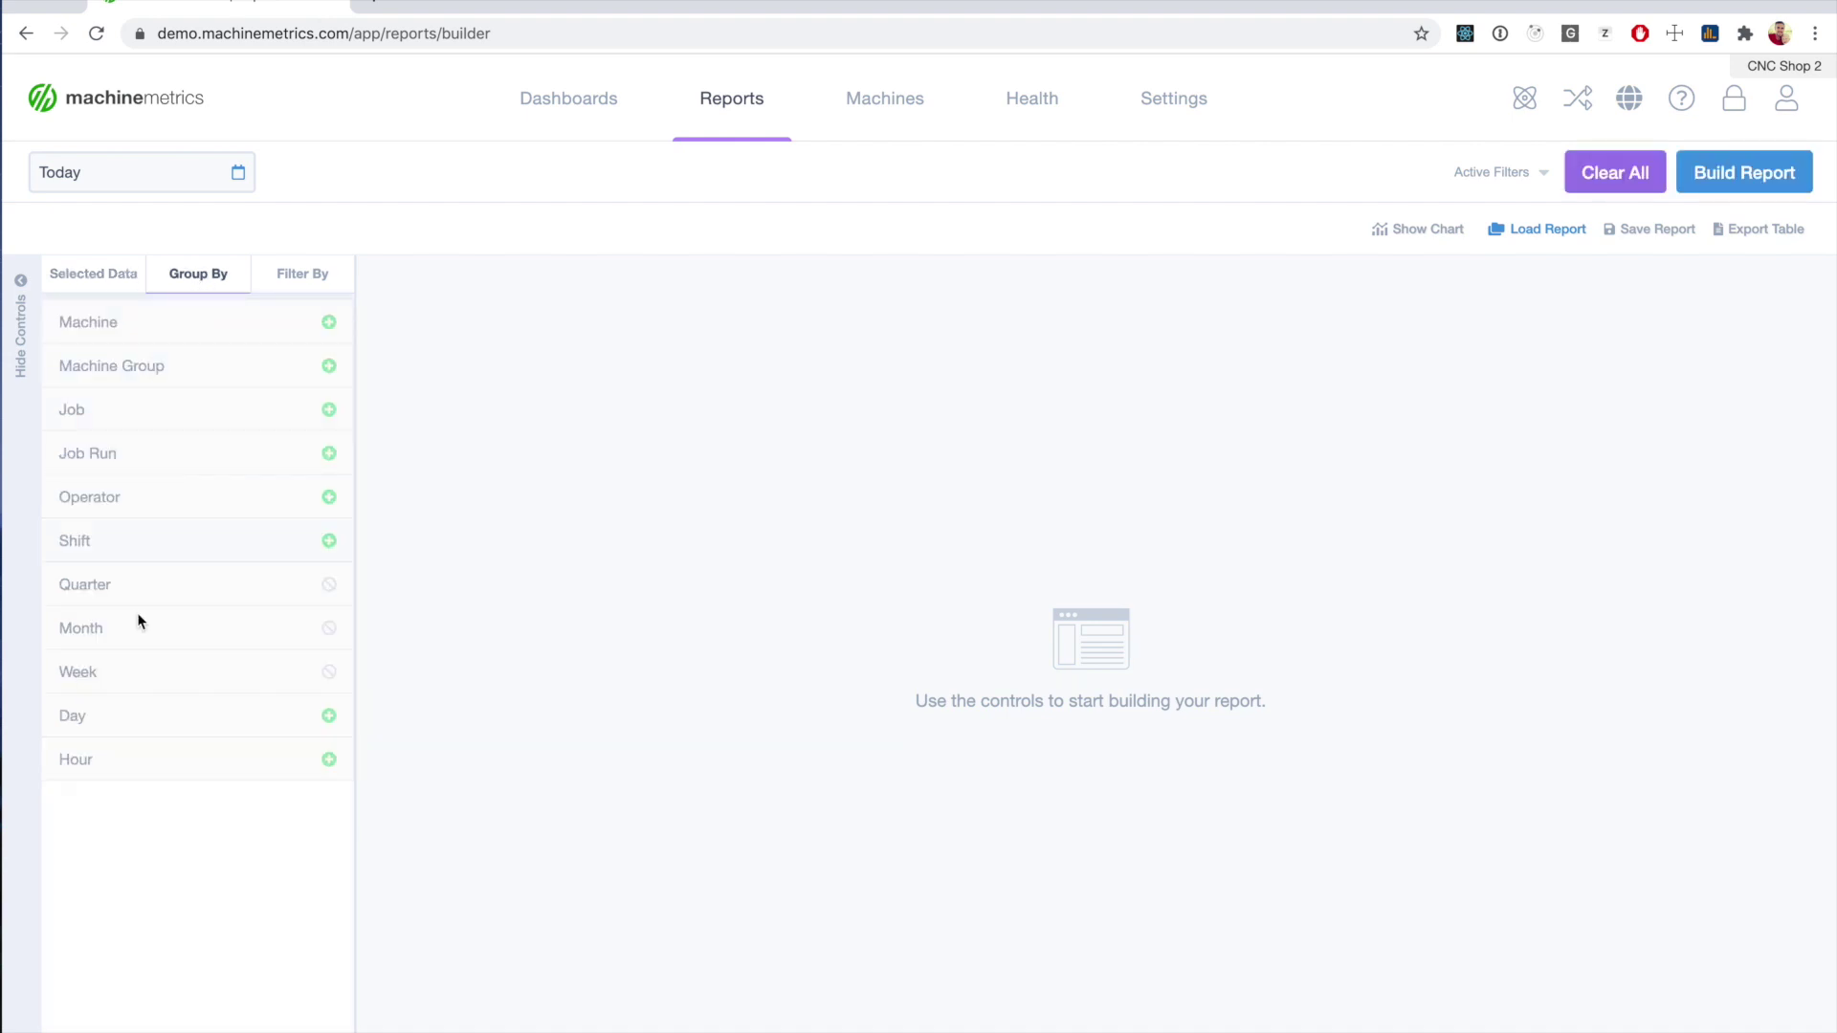
left_click(98, 732)
- Set the date range to This month and build the report
left_click(207, 178)
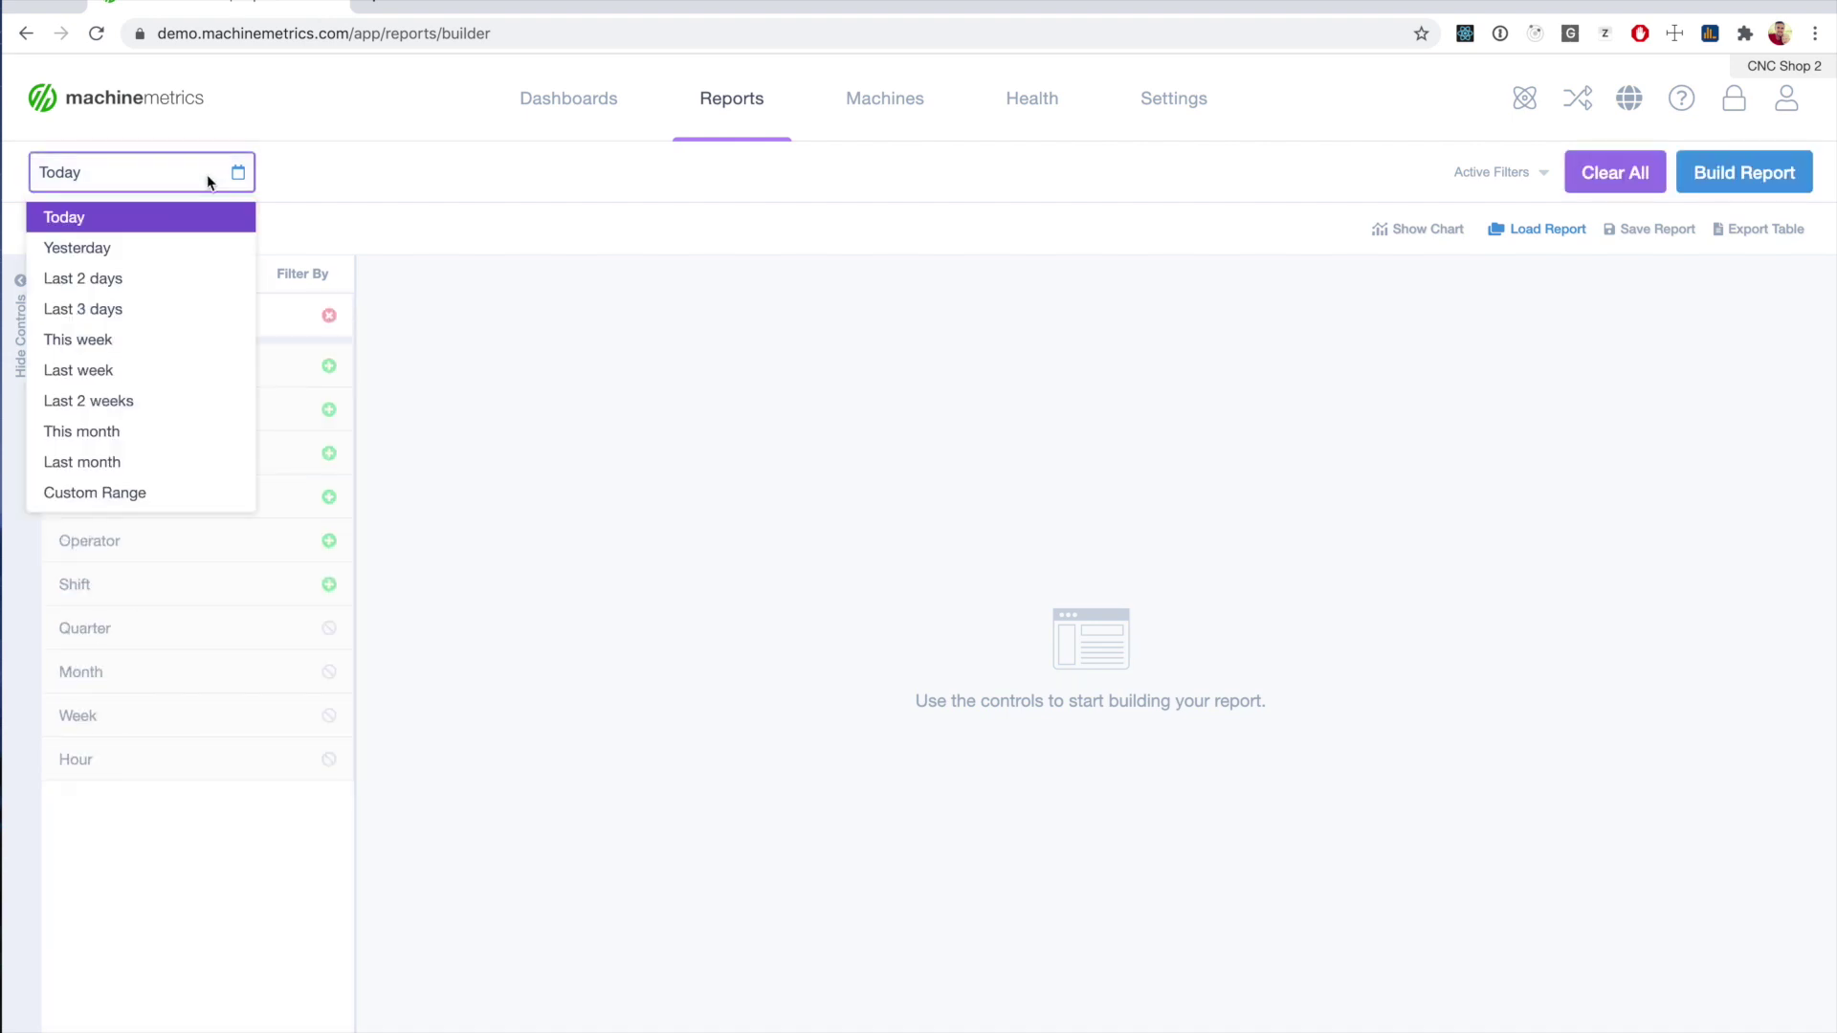
left_click(127, 442)
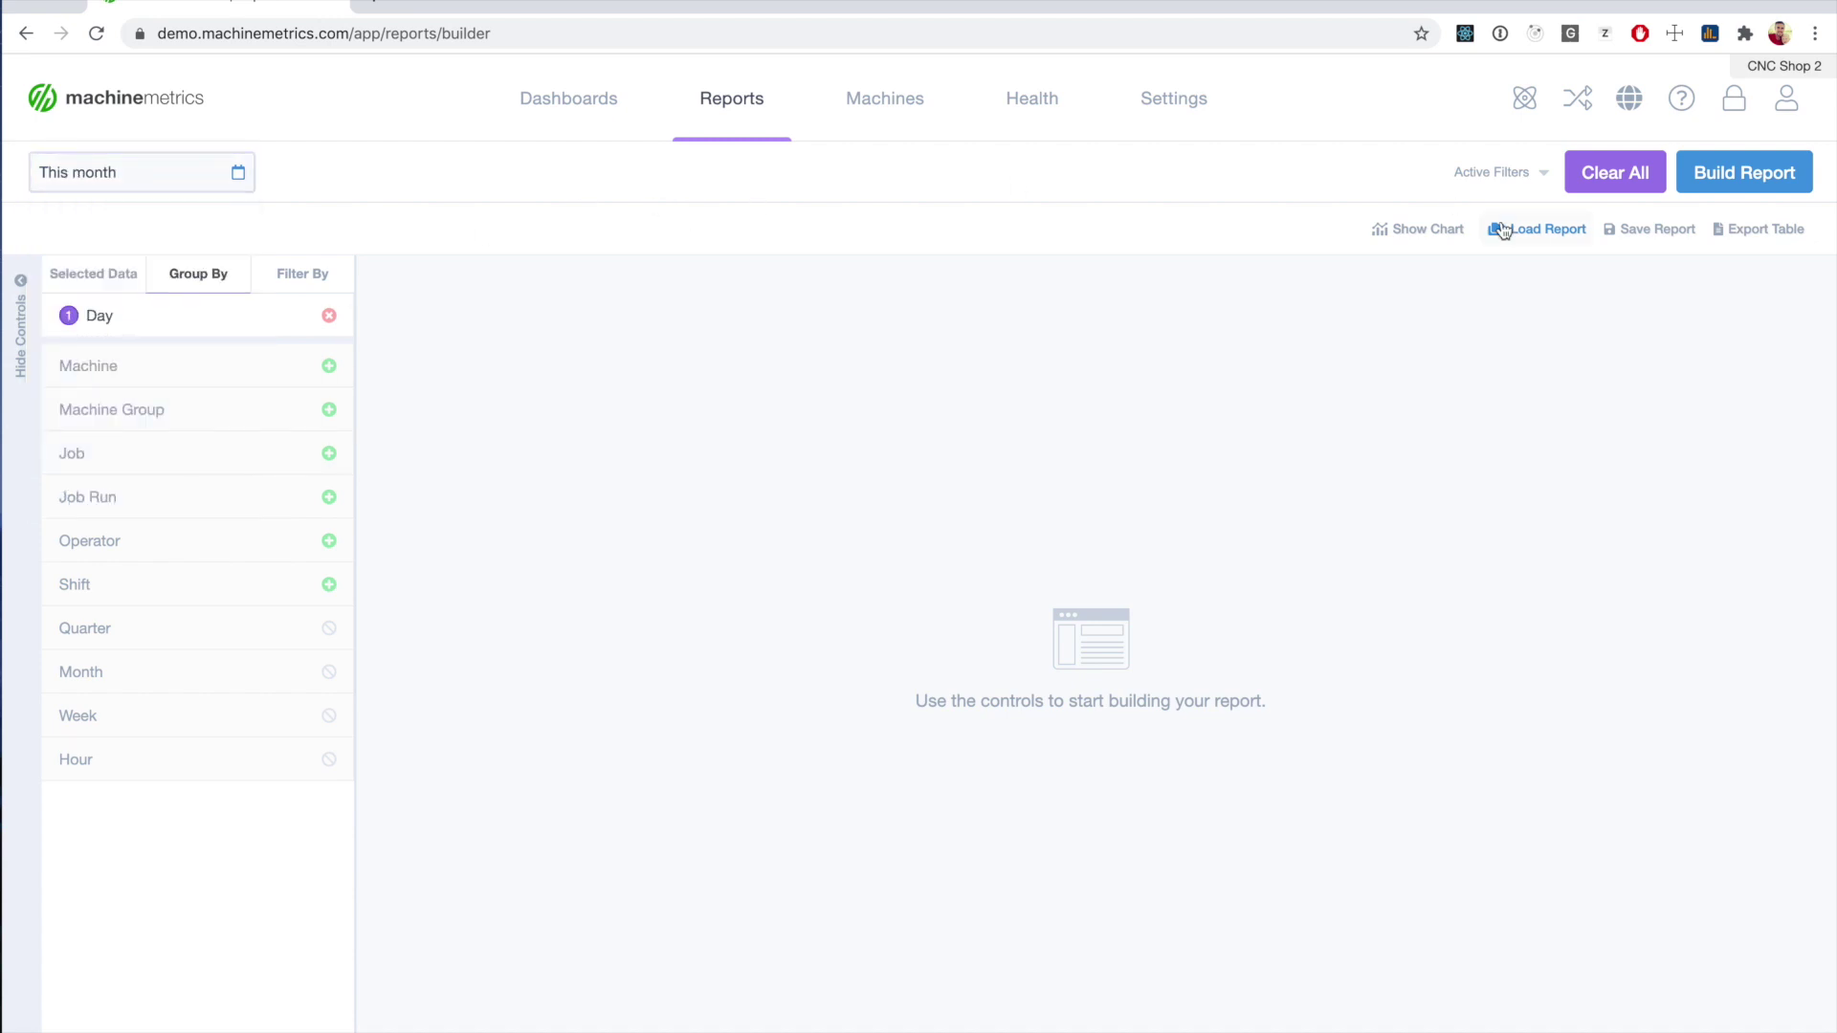
left_click(1703, 180)
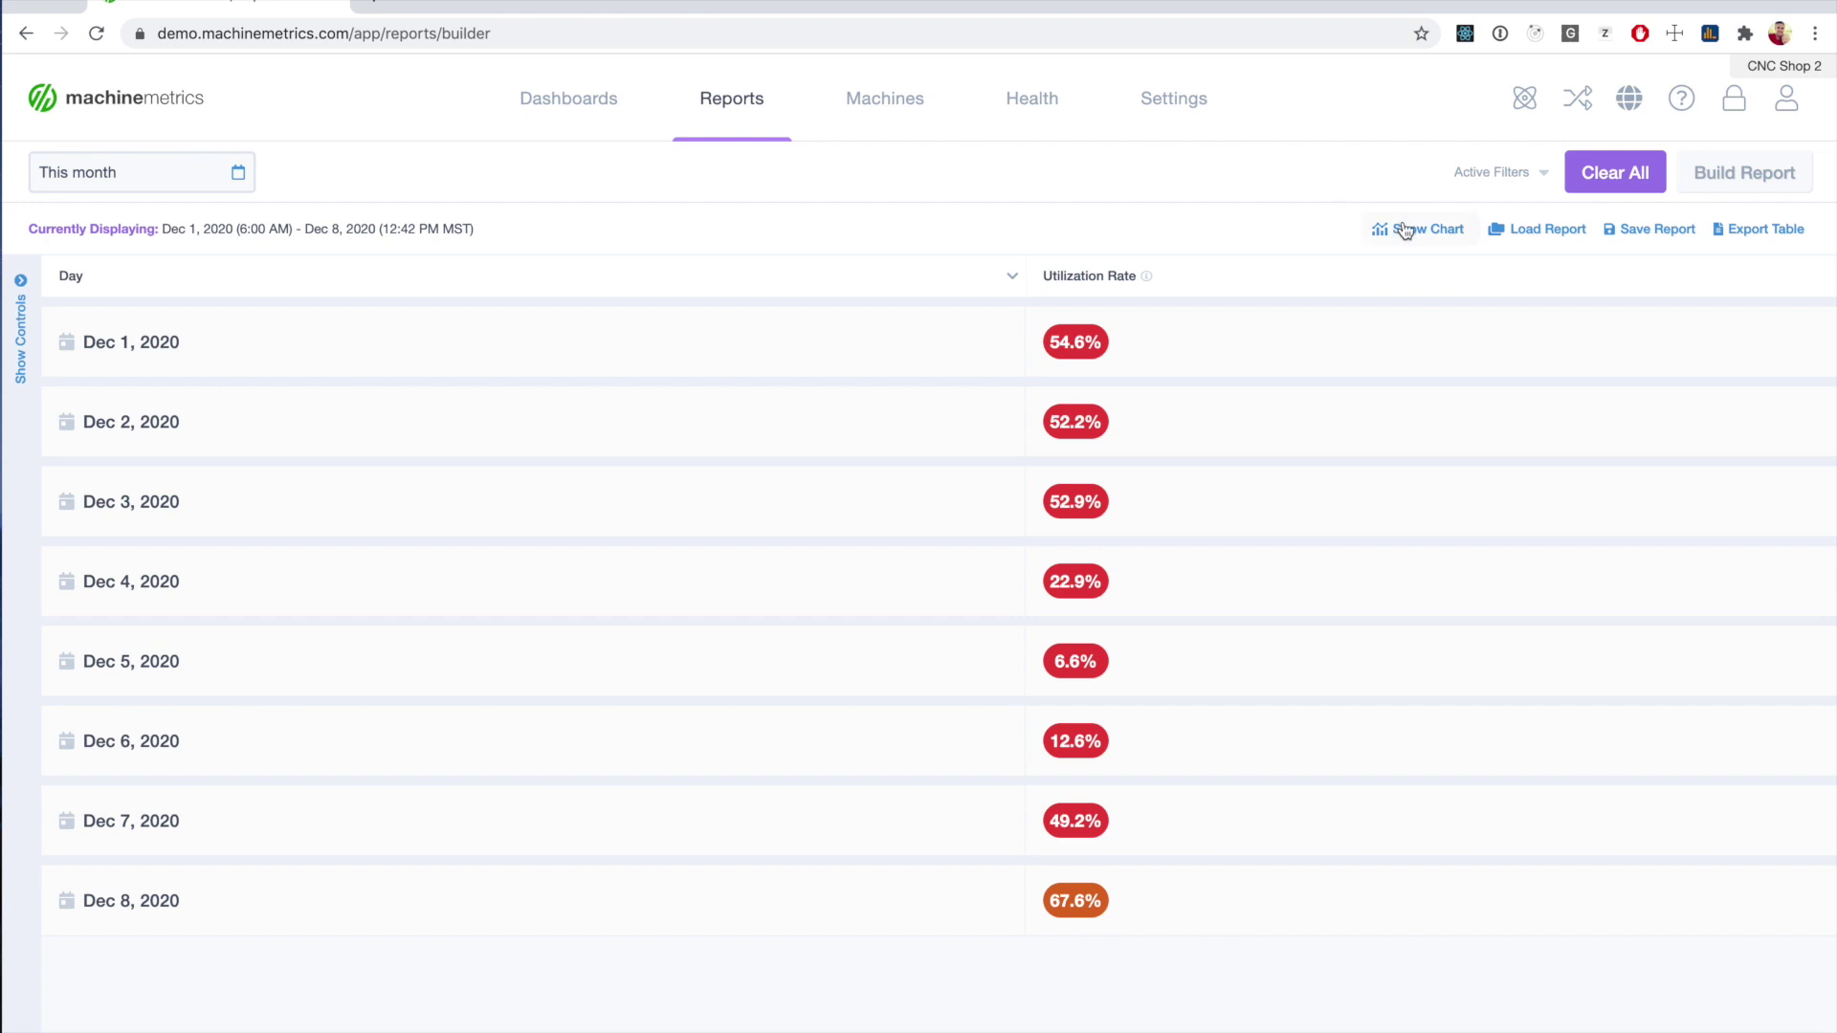
- Show the daily utilization line chart above the table, review it, and restore the report controls
left_click(1440, 239)
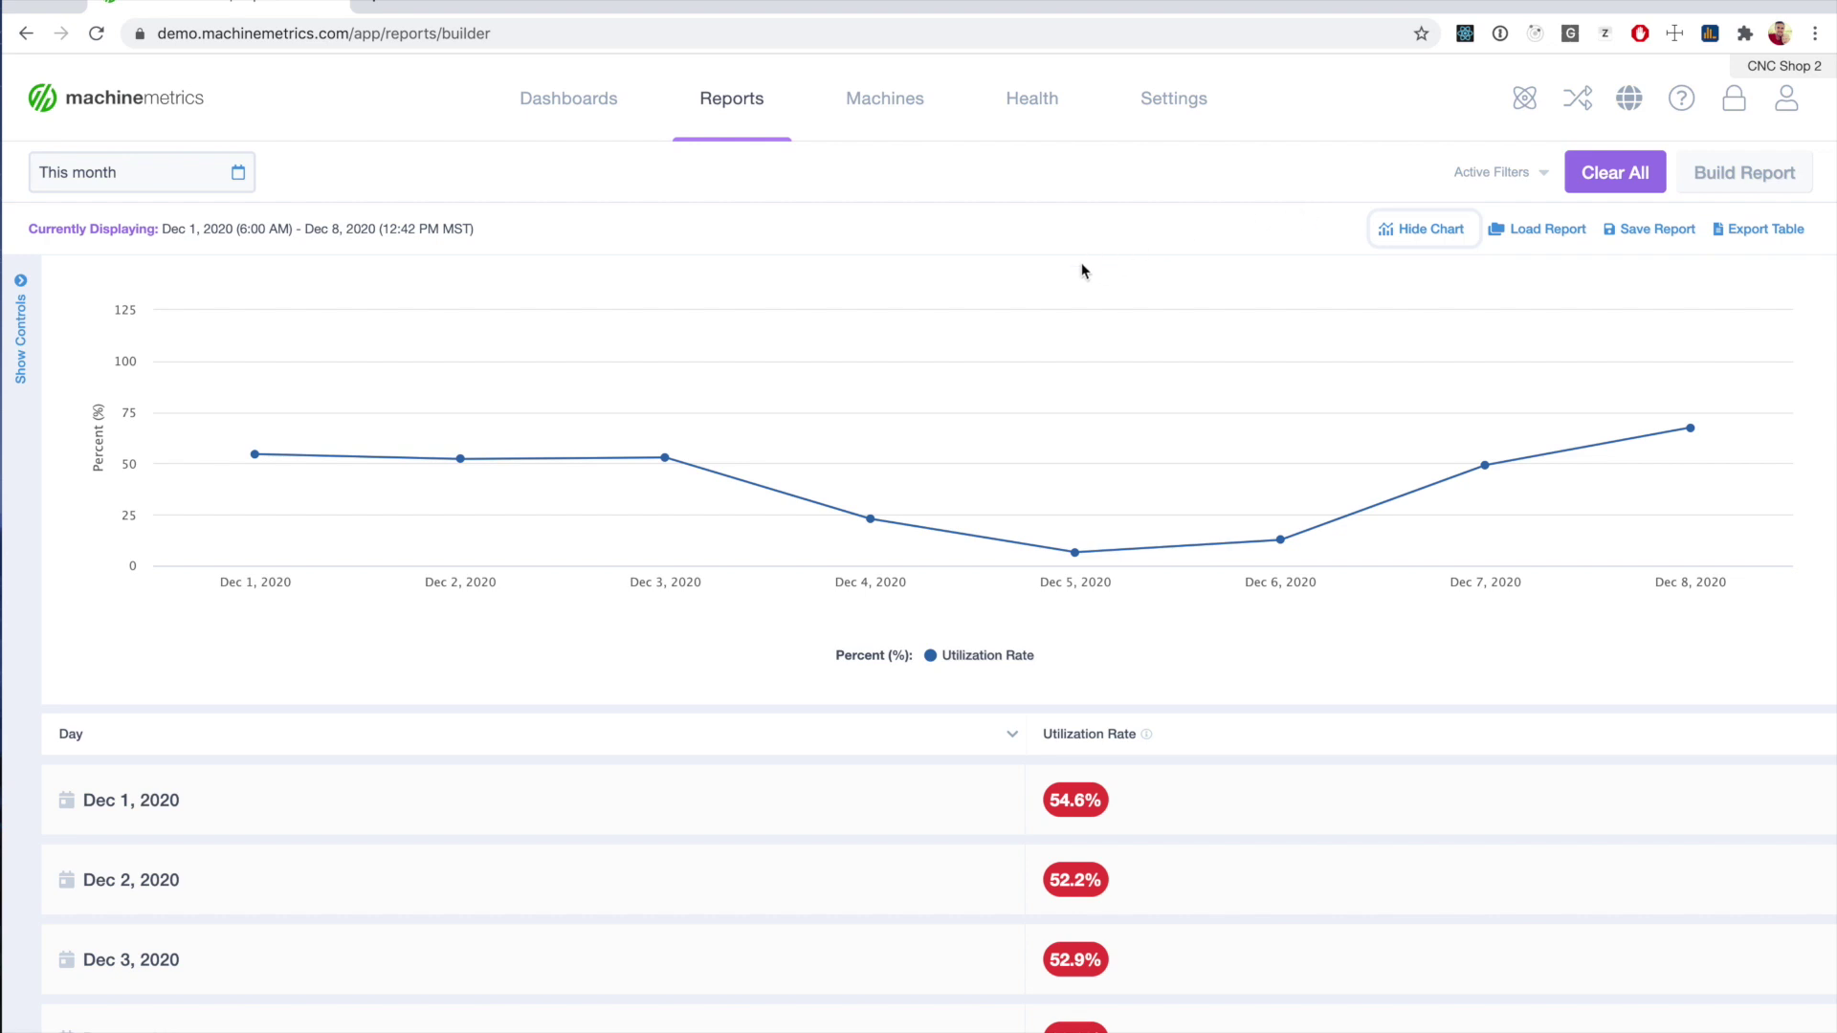
mouse_move(1054, 319)
scroll(864, 903, "down", 3)
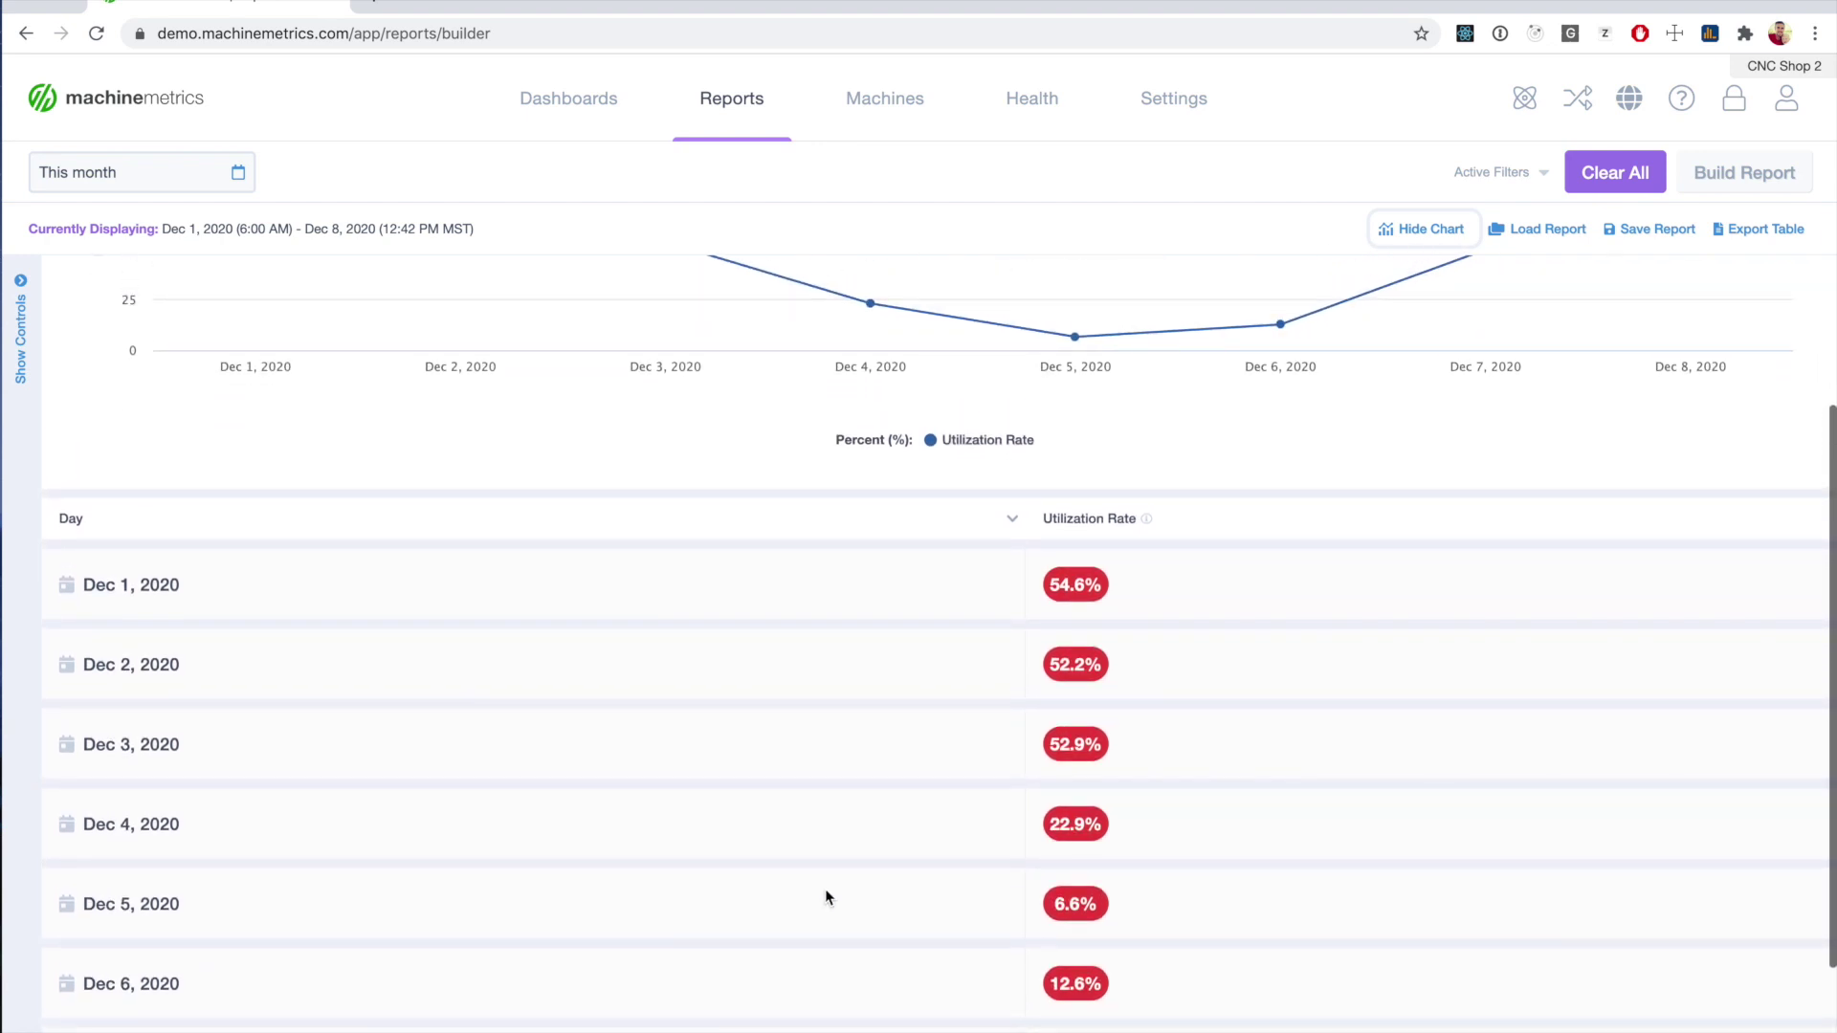
scroll(358, 677, "up", 3)
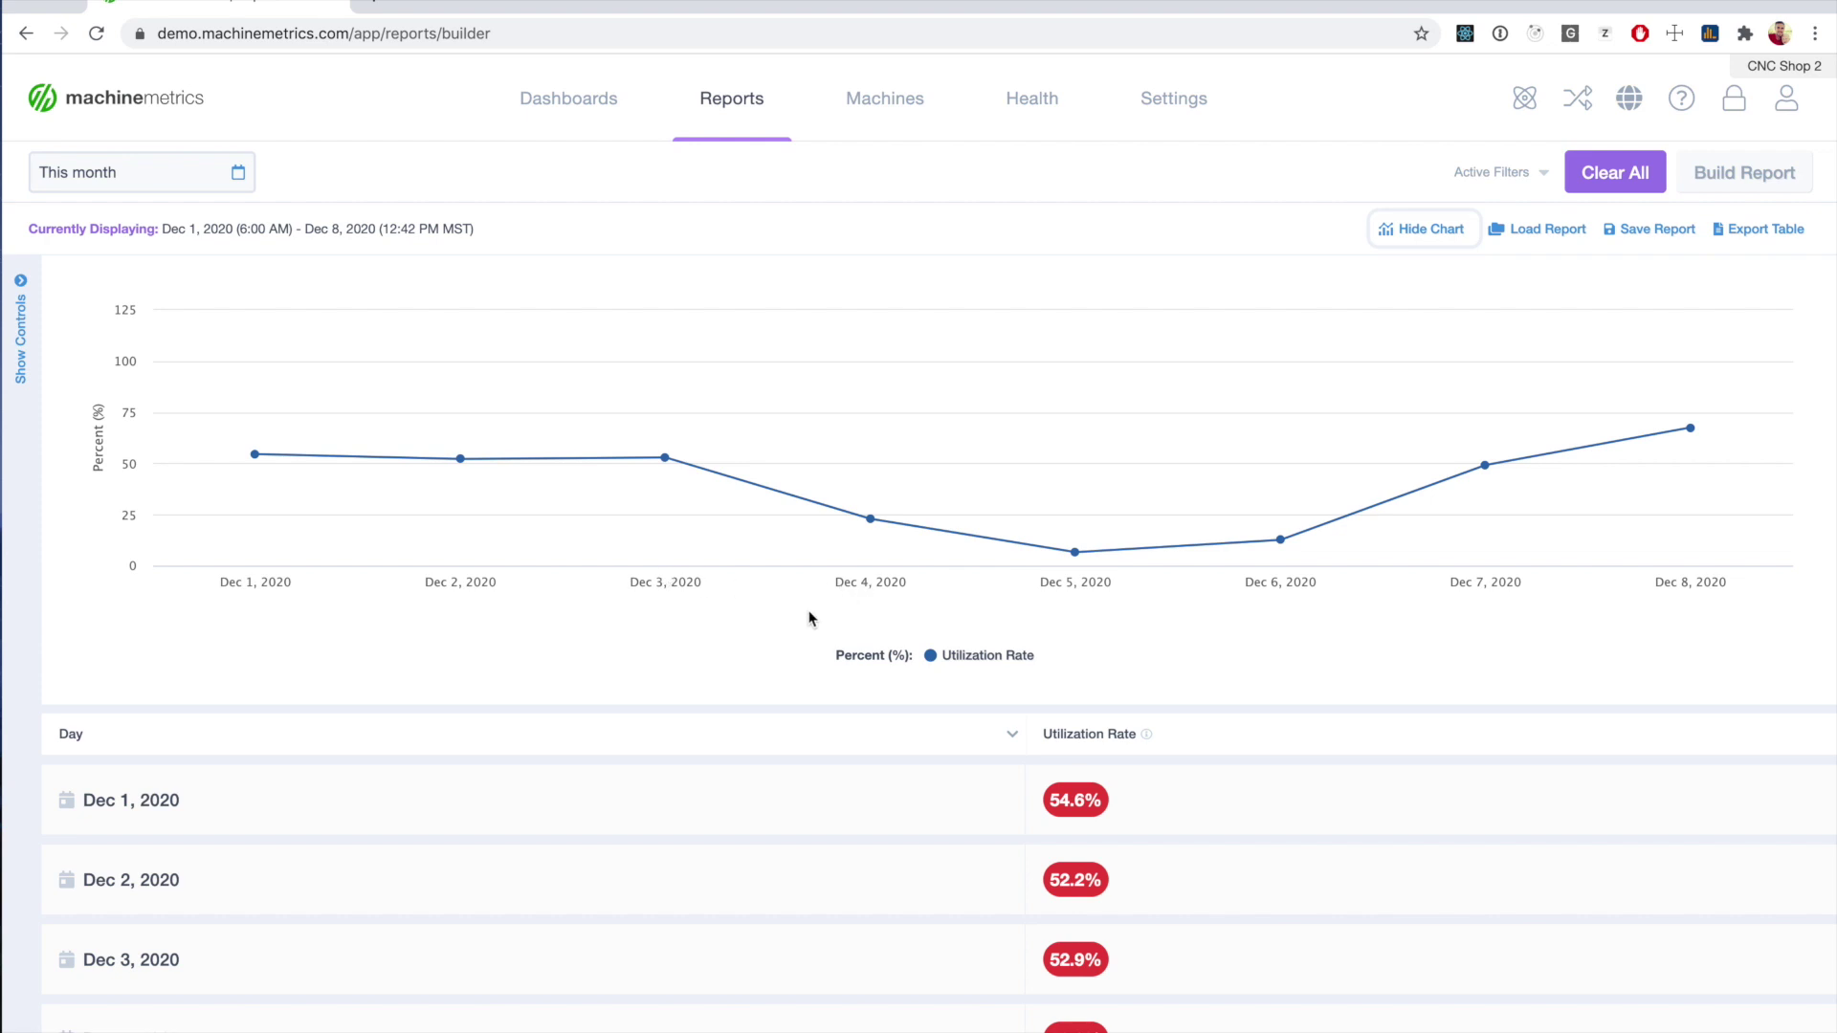
left_click(25, 394)
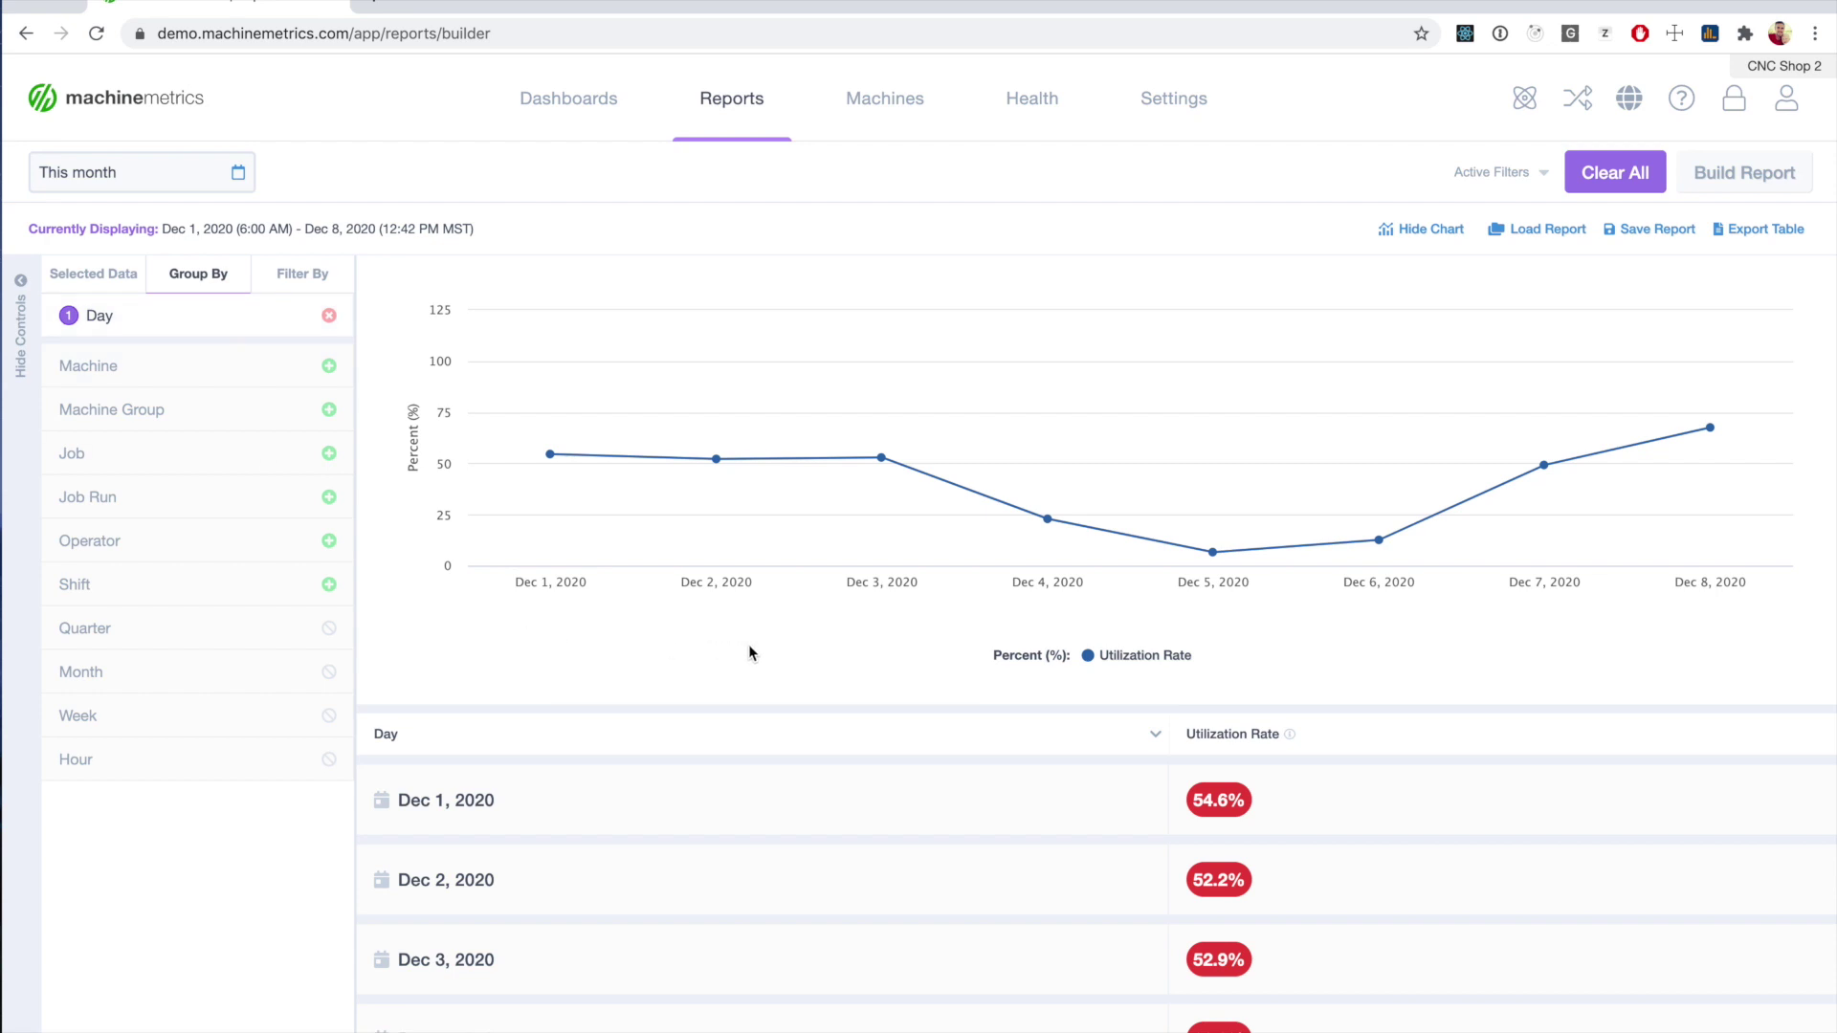
- Replace the Day grouping with Machine and rebuild the utilization report
left_click(227, 325)
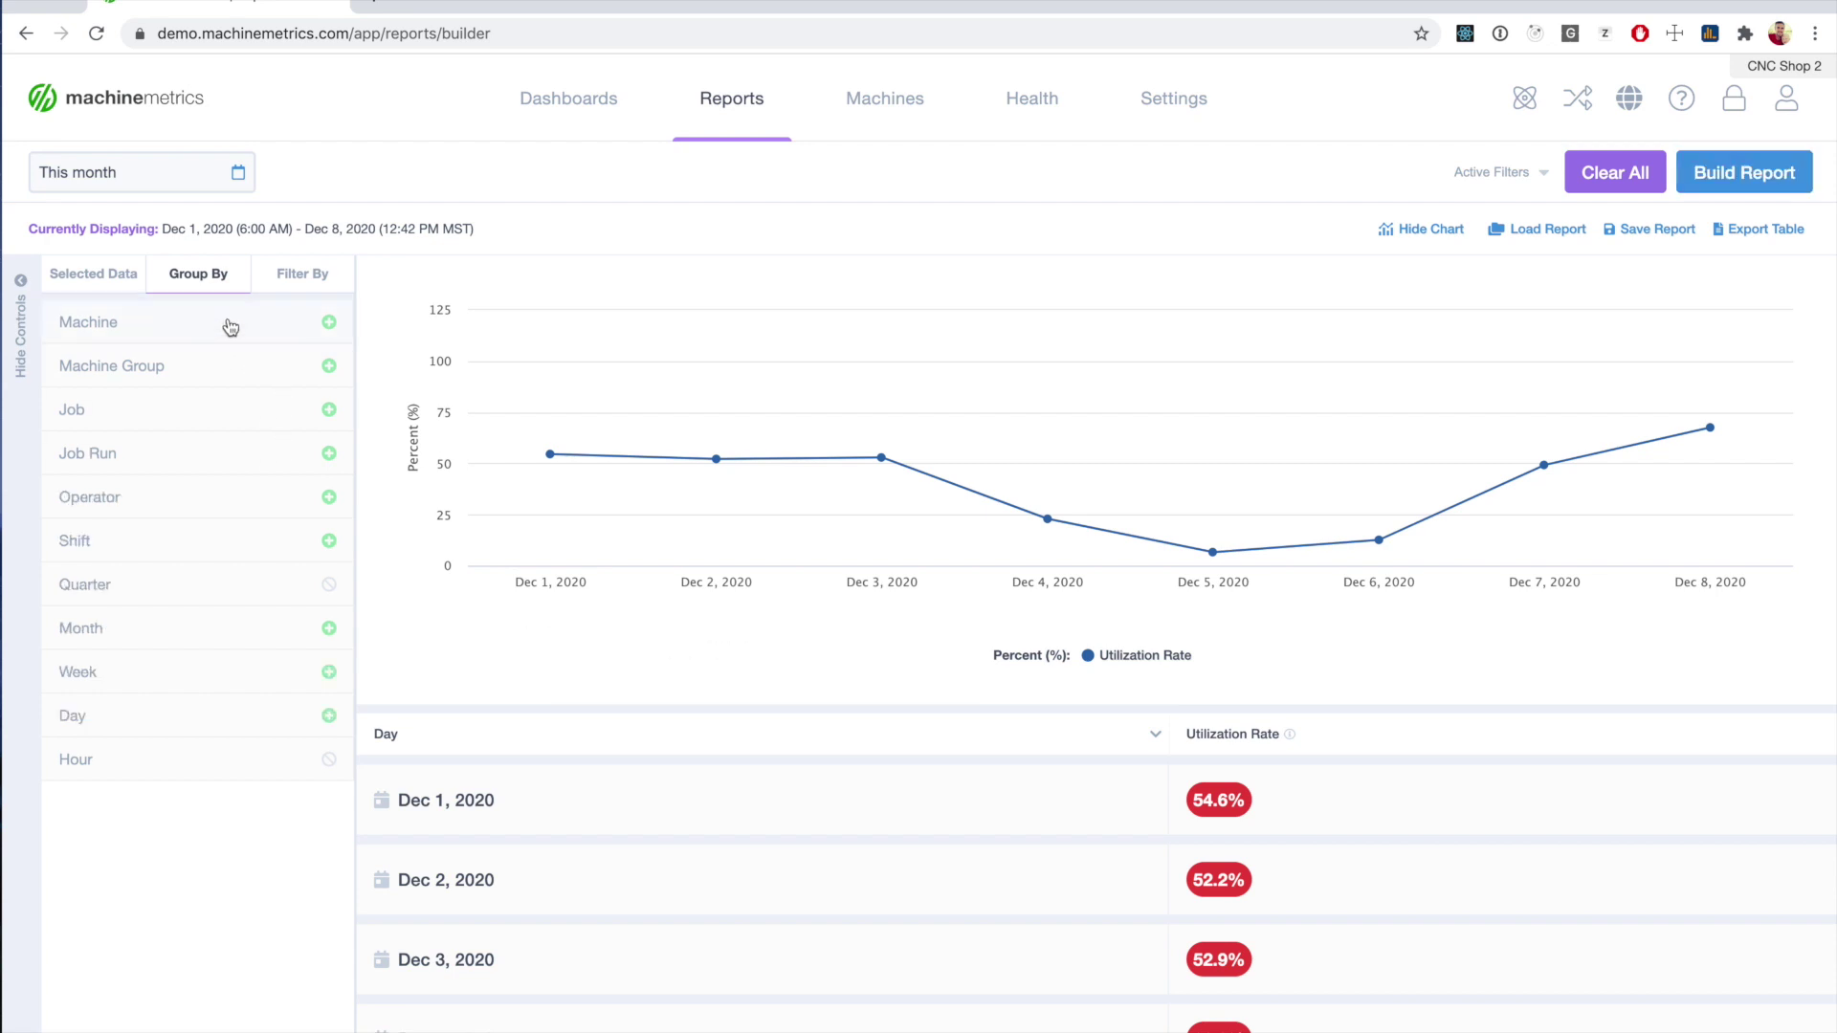
left_click(208, 332)
left_click(1690, 172)
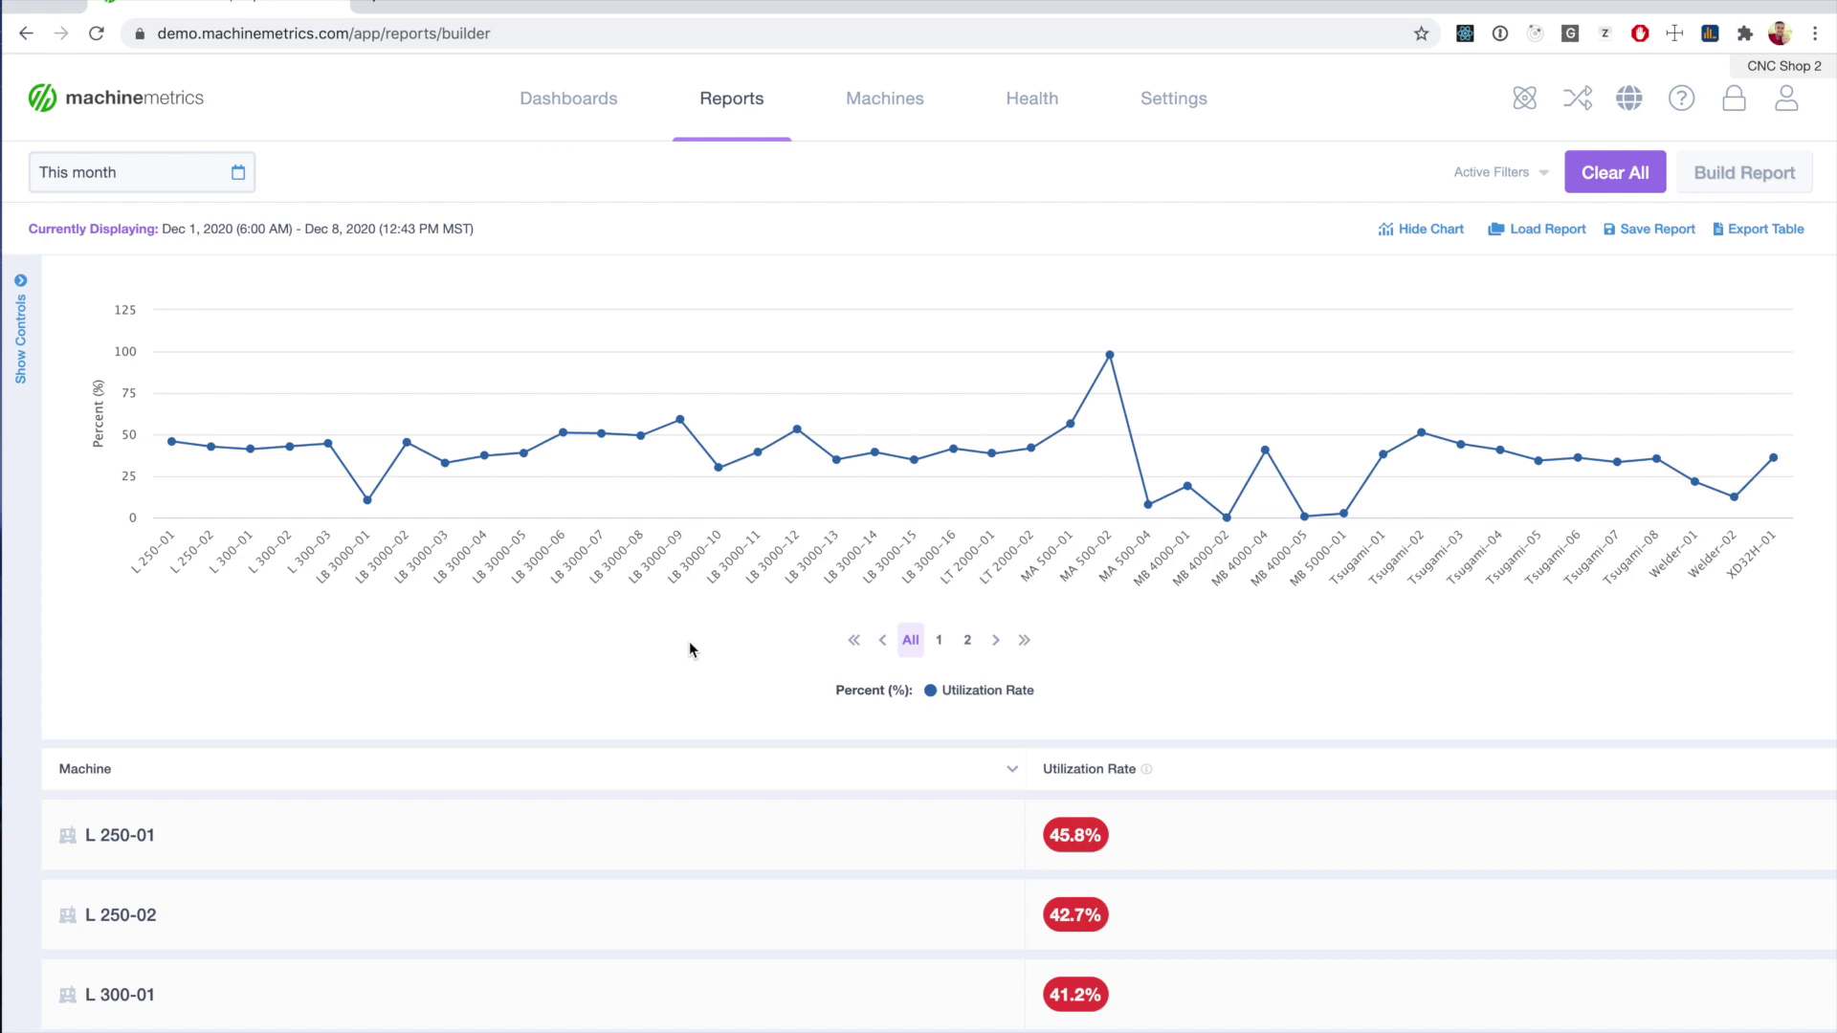
- Remove the Machine grouping and drop Utilization Rate from the selected data
left_click(20, 378)
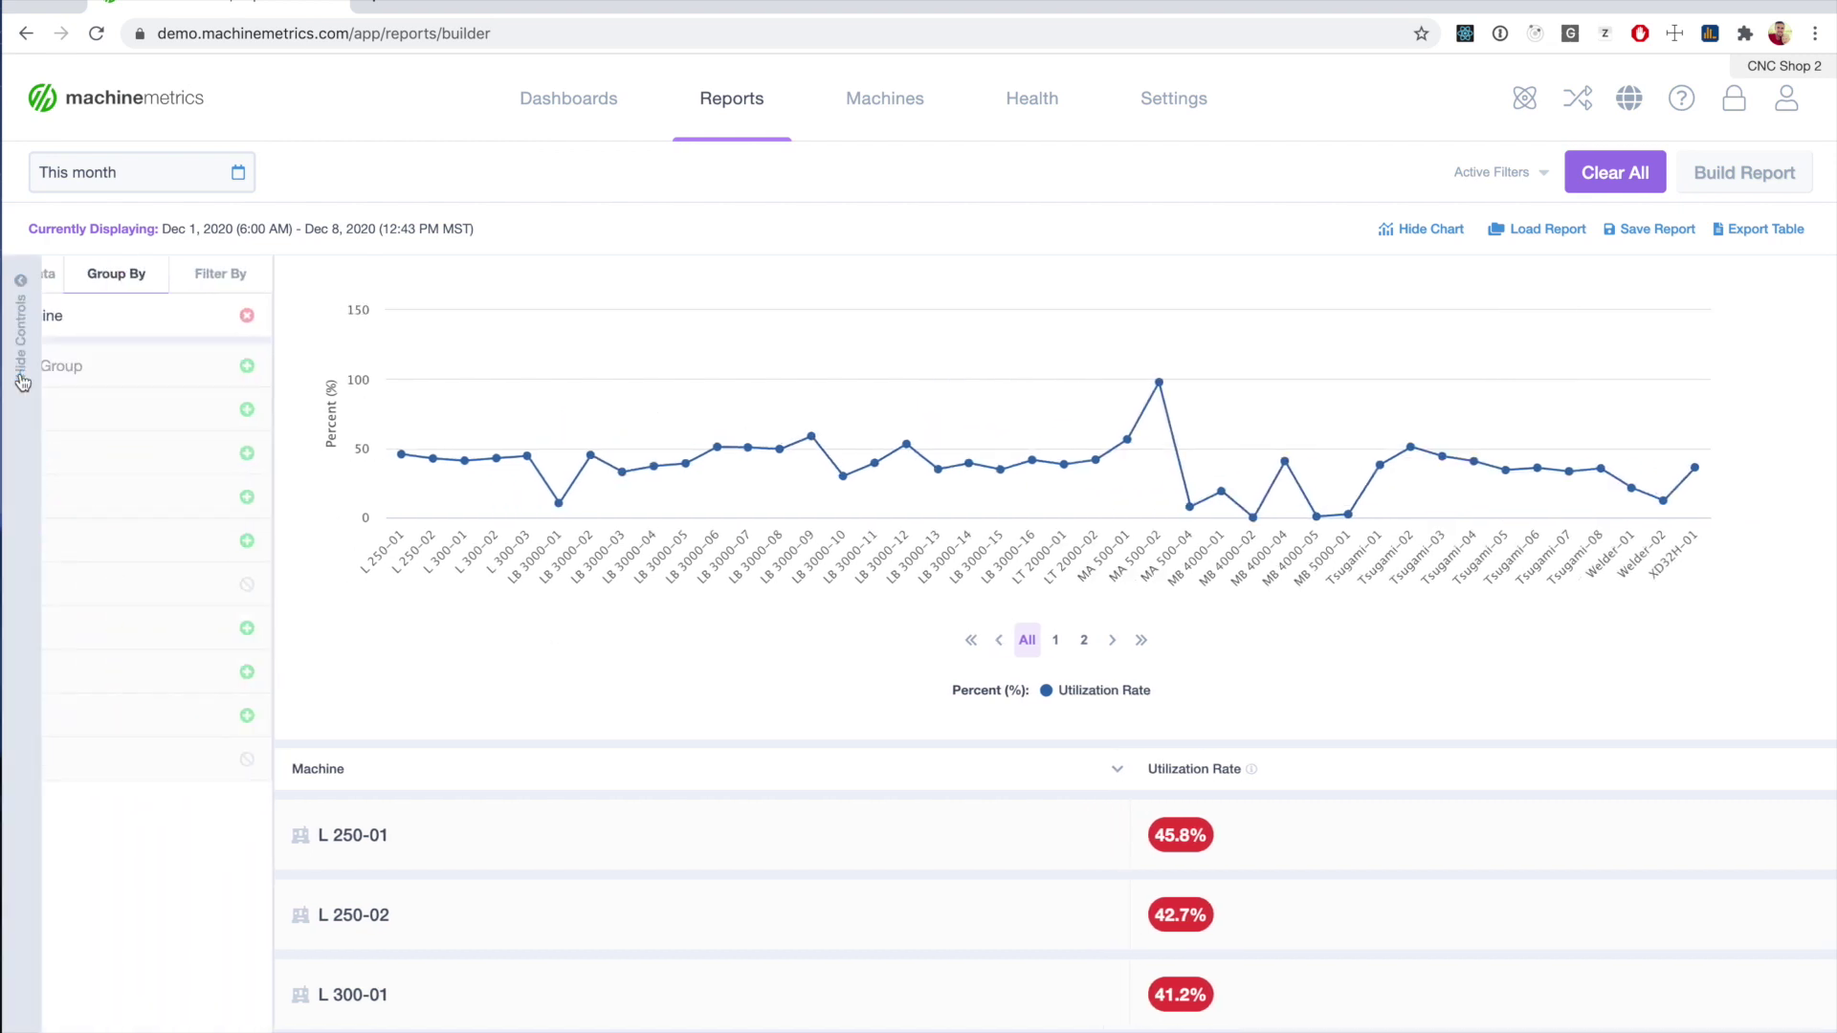
left_click(140, 318)
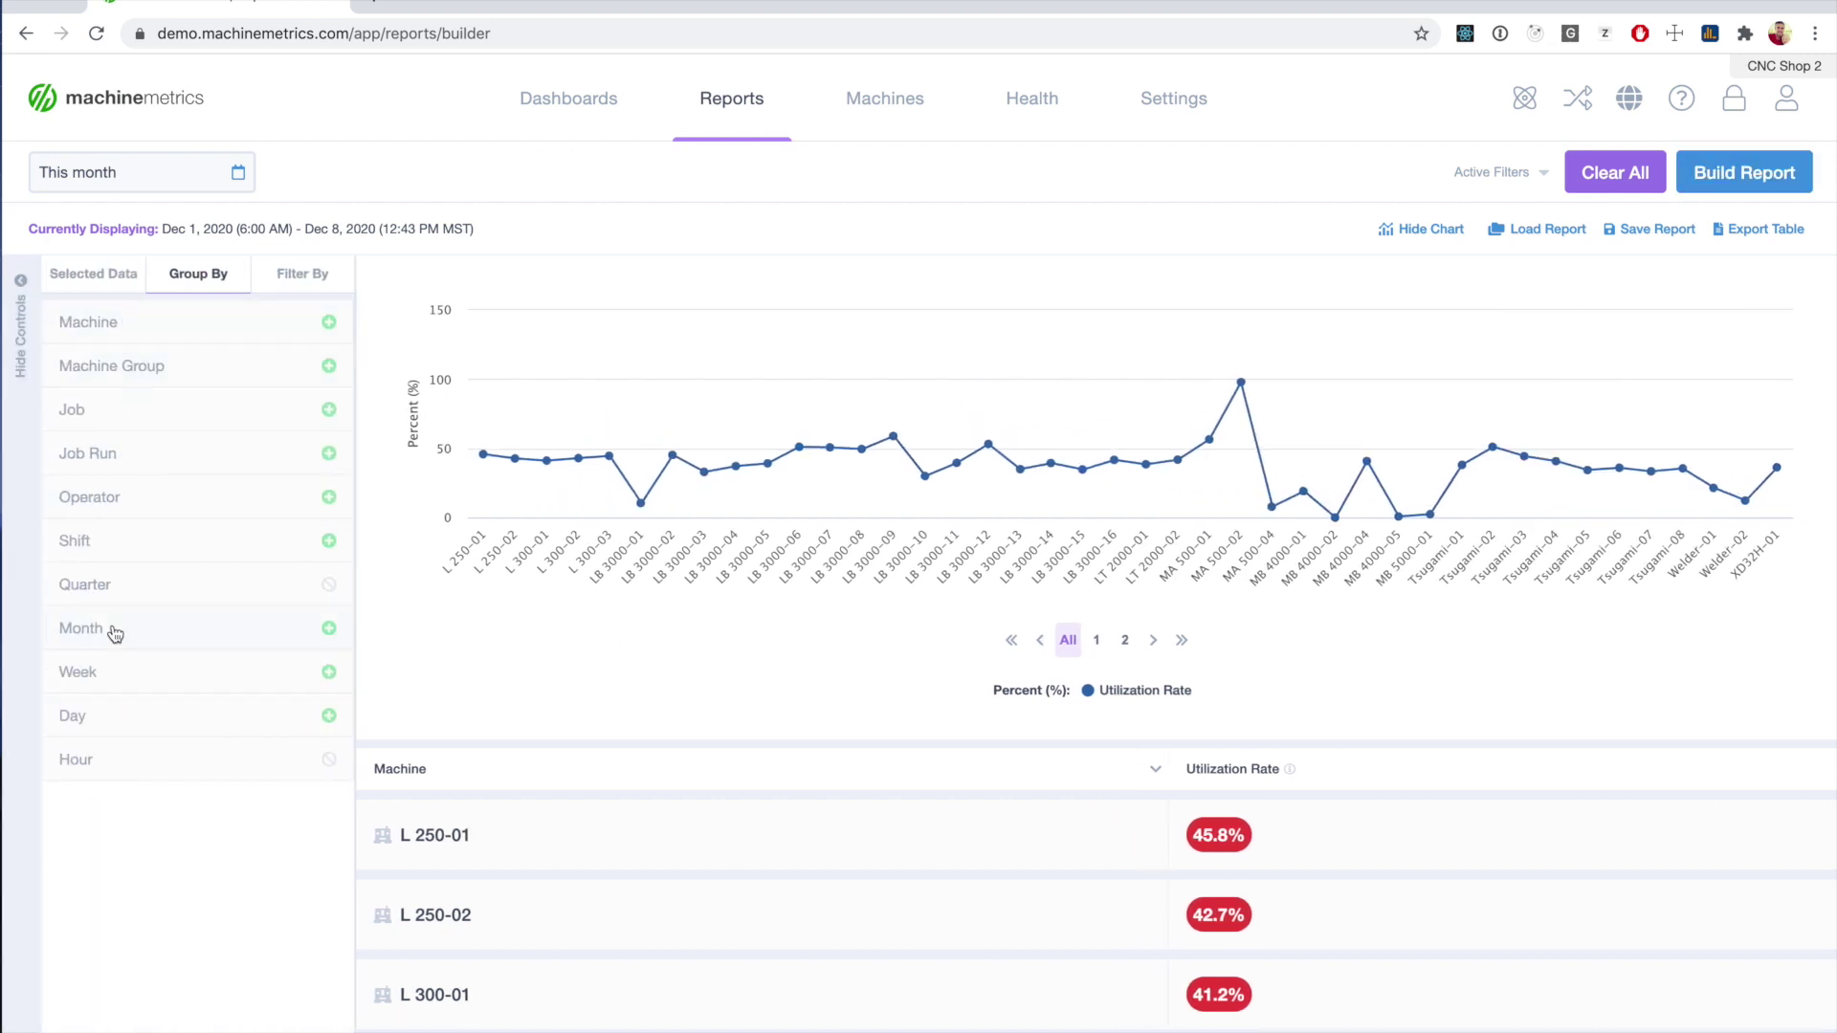
left_click(107, 272)
left_click(141, 400)
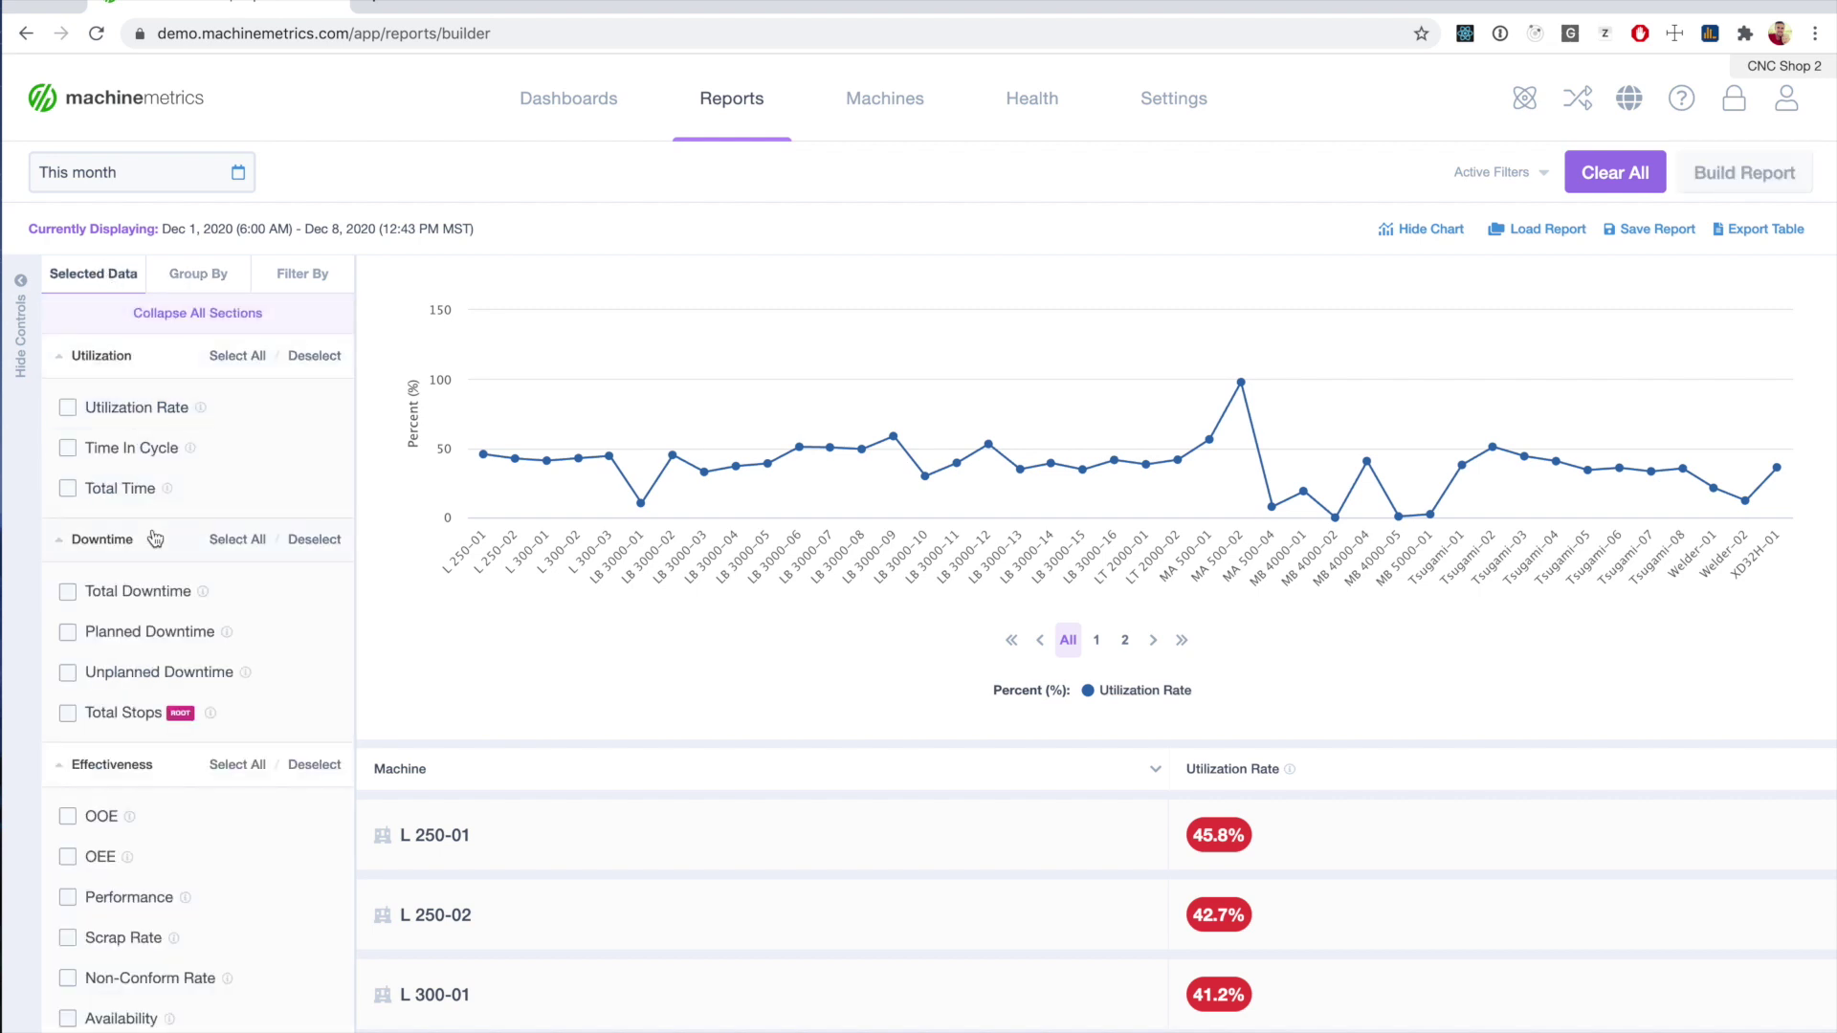
- Add OEE, Availability, Performance and Quality to the report data
scroll(149, 507, "down", 3)
scroll(119, 614, "down", 1)
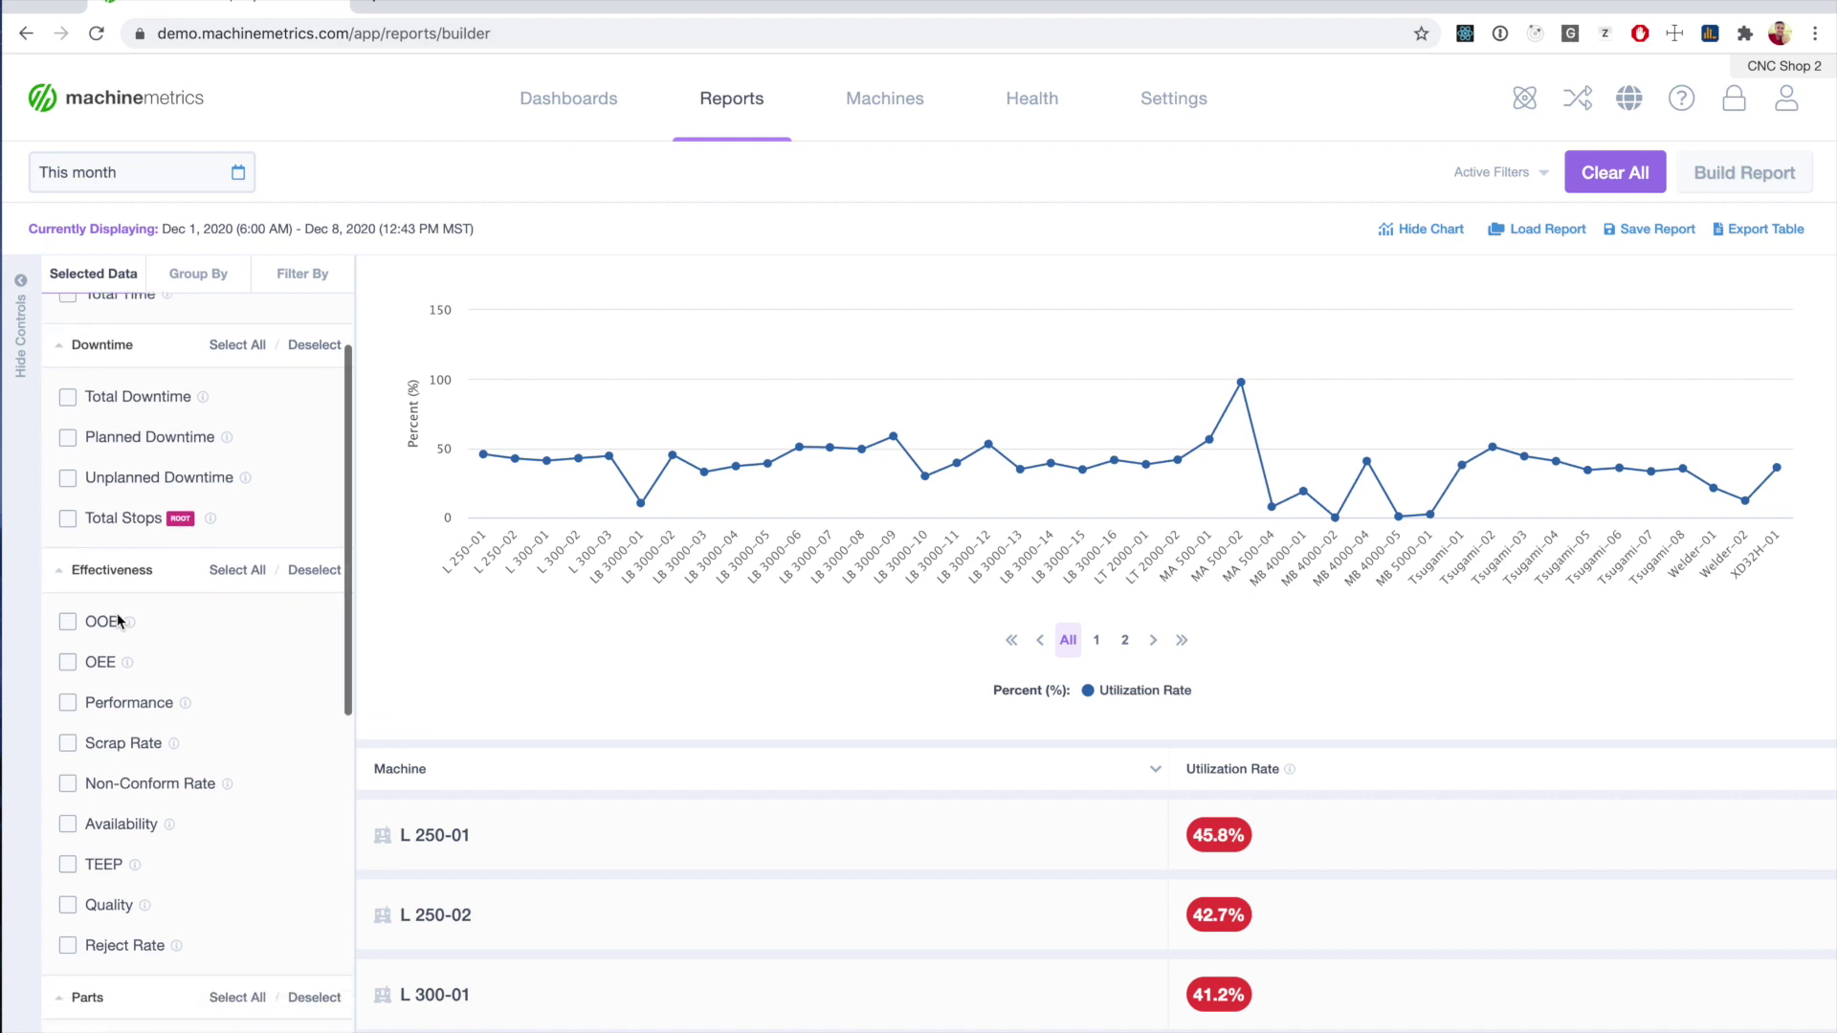
left_click(101, 662)
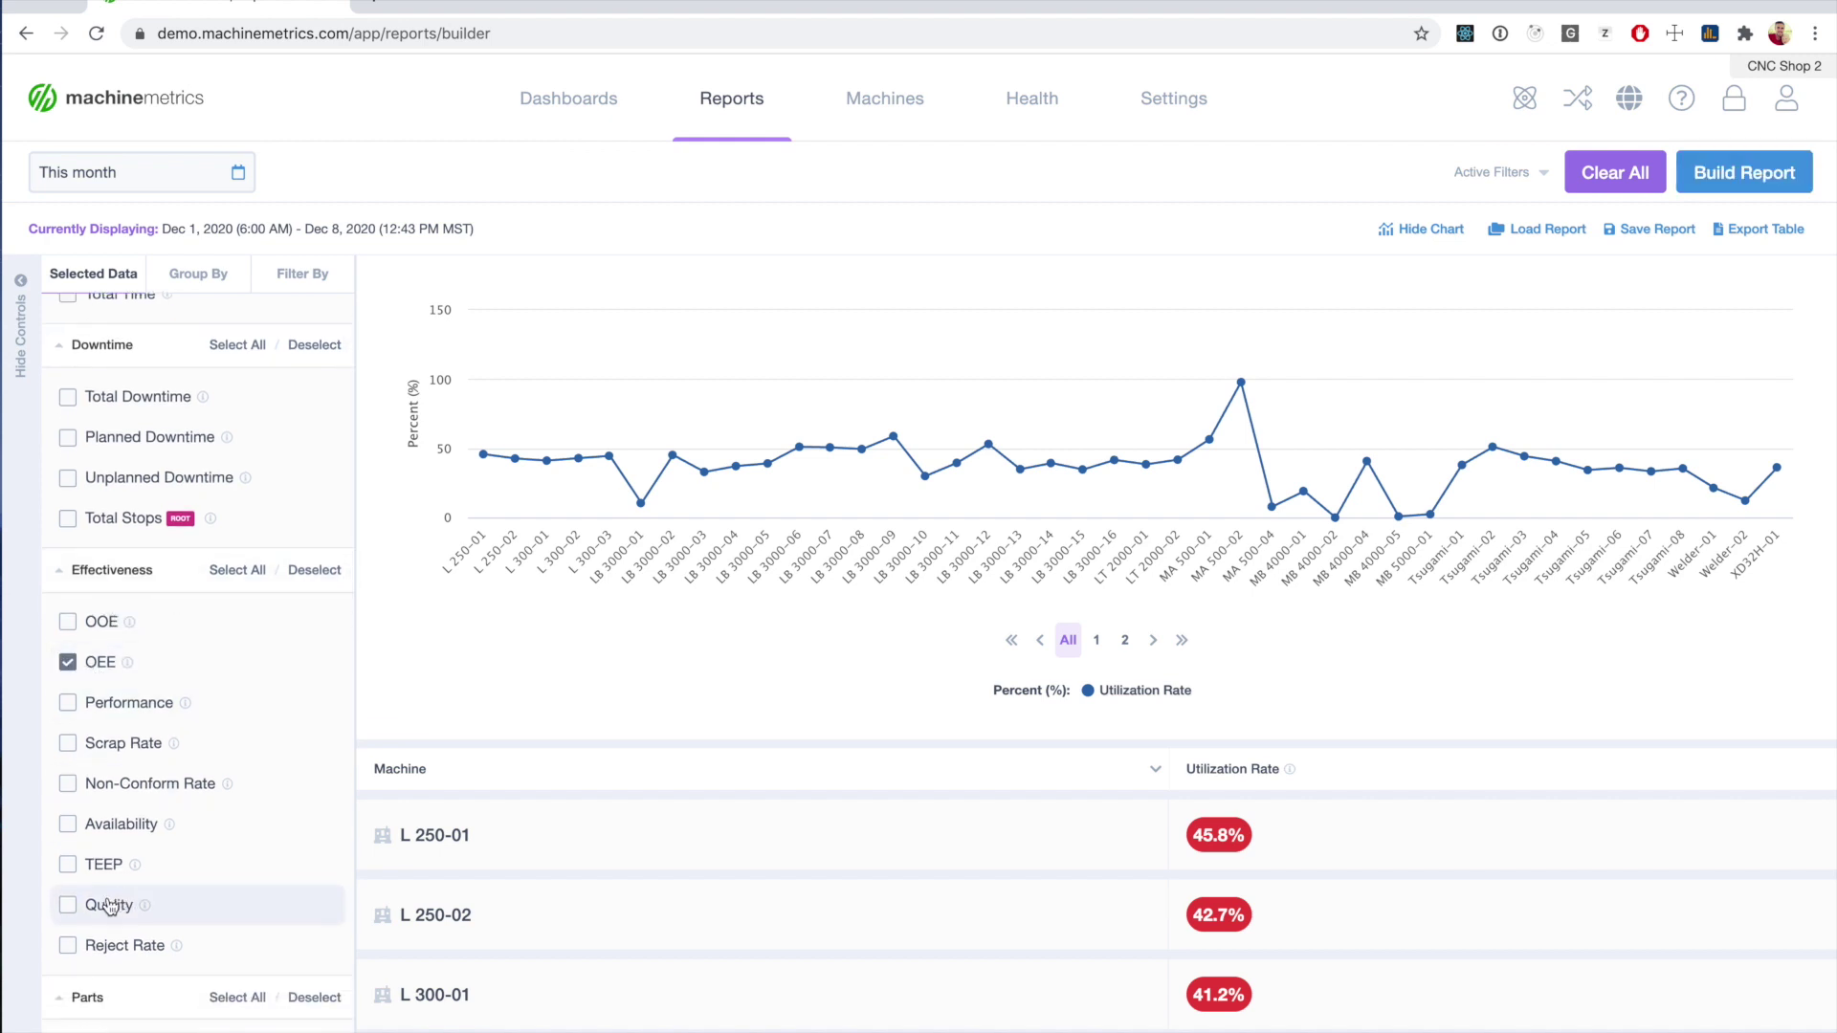
left_click(129, 824)
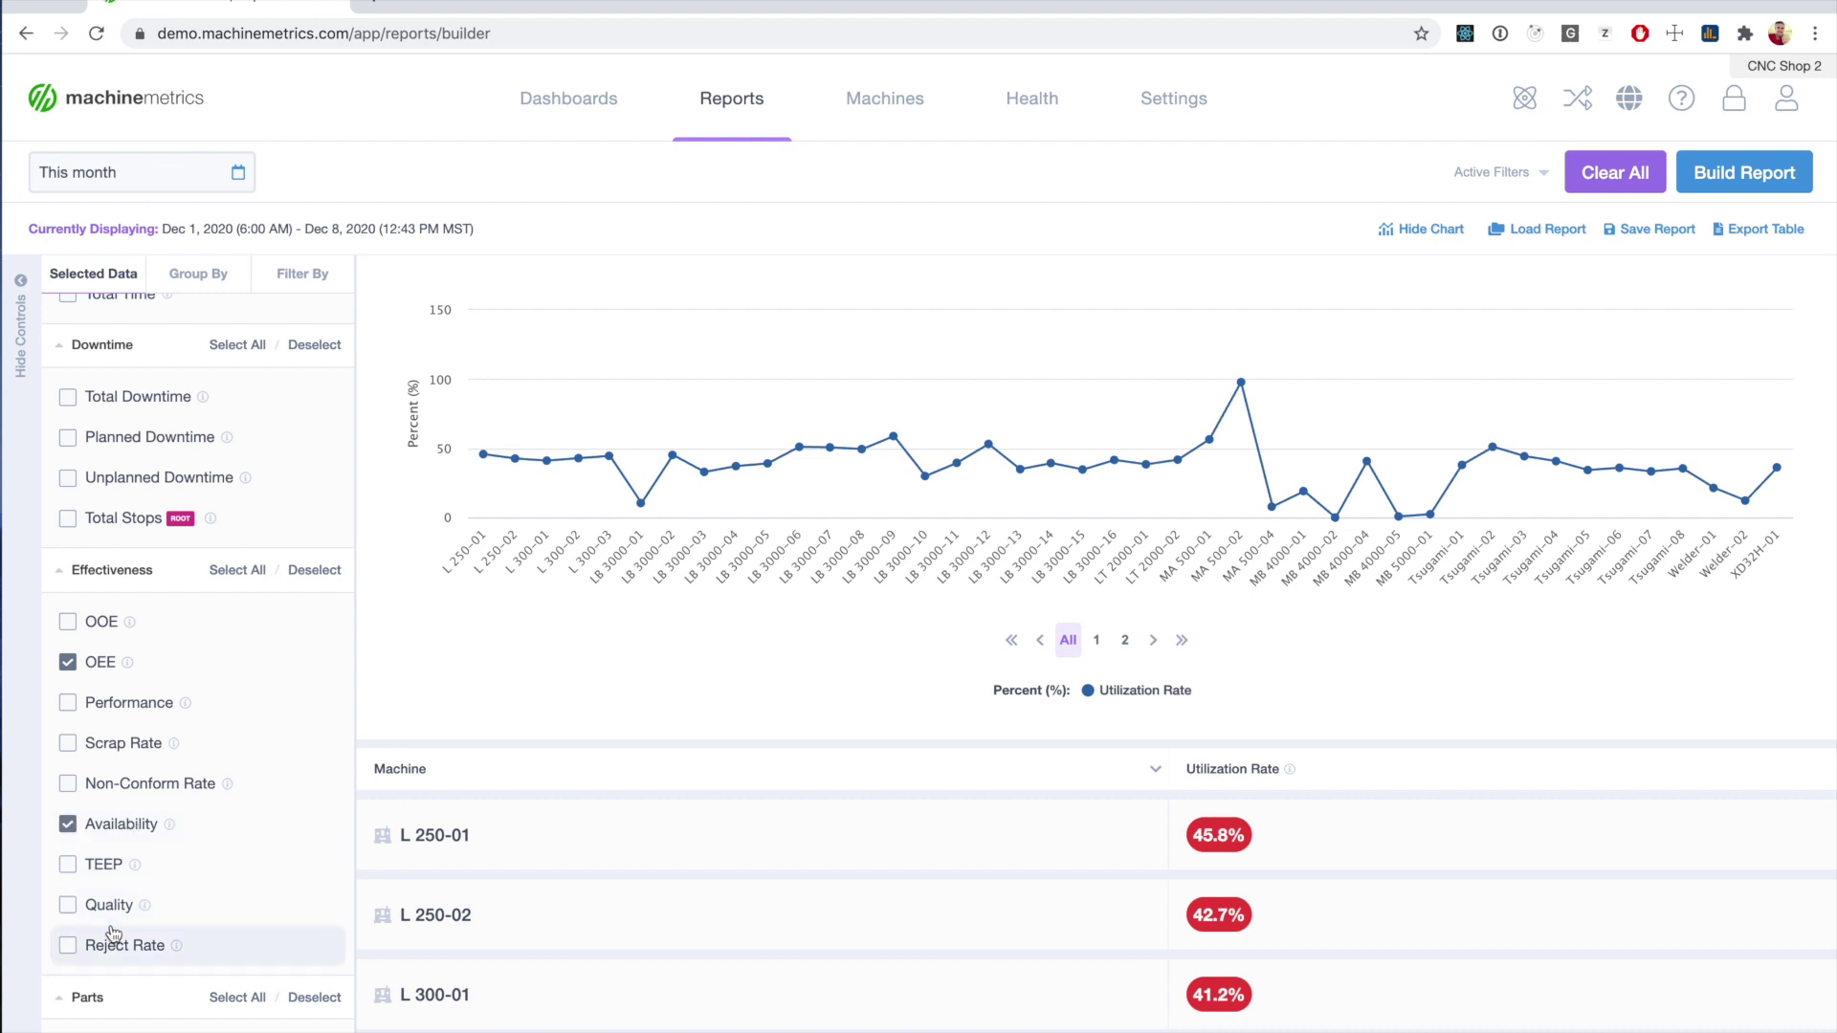
left_click(122, 704)
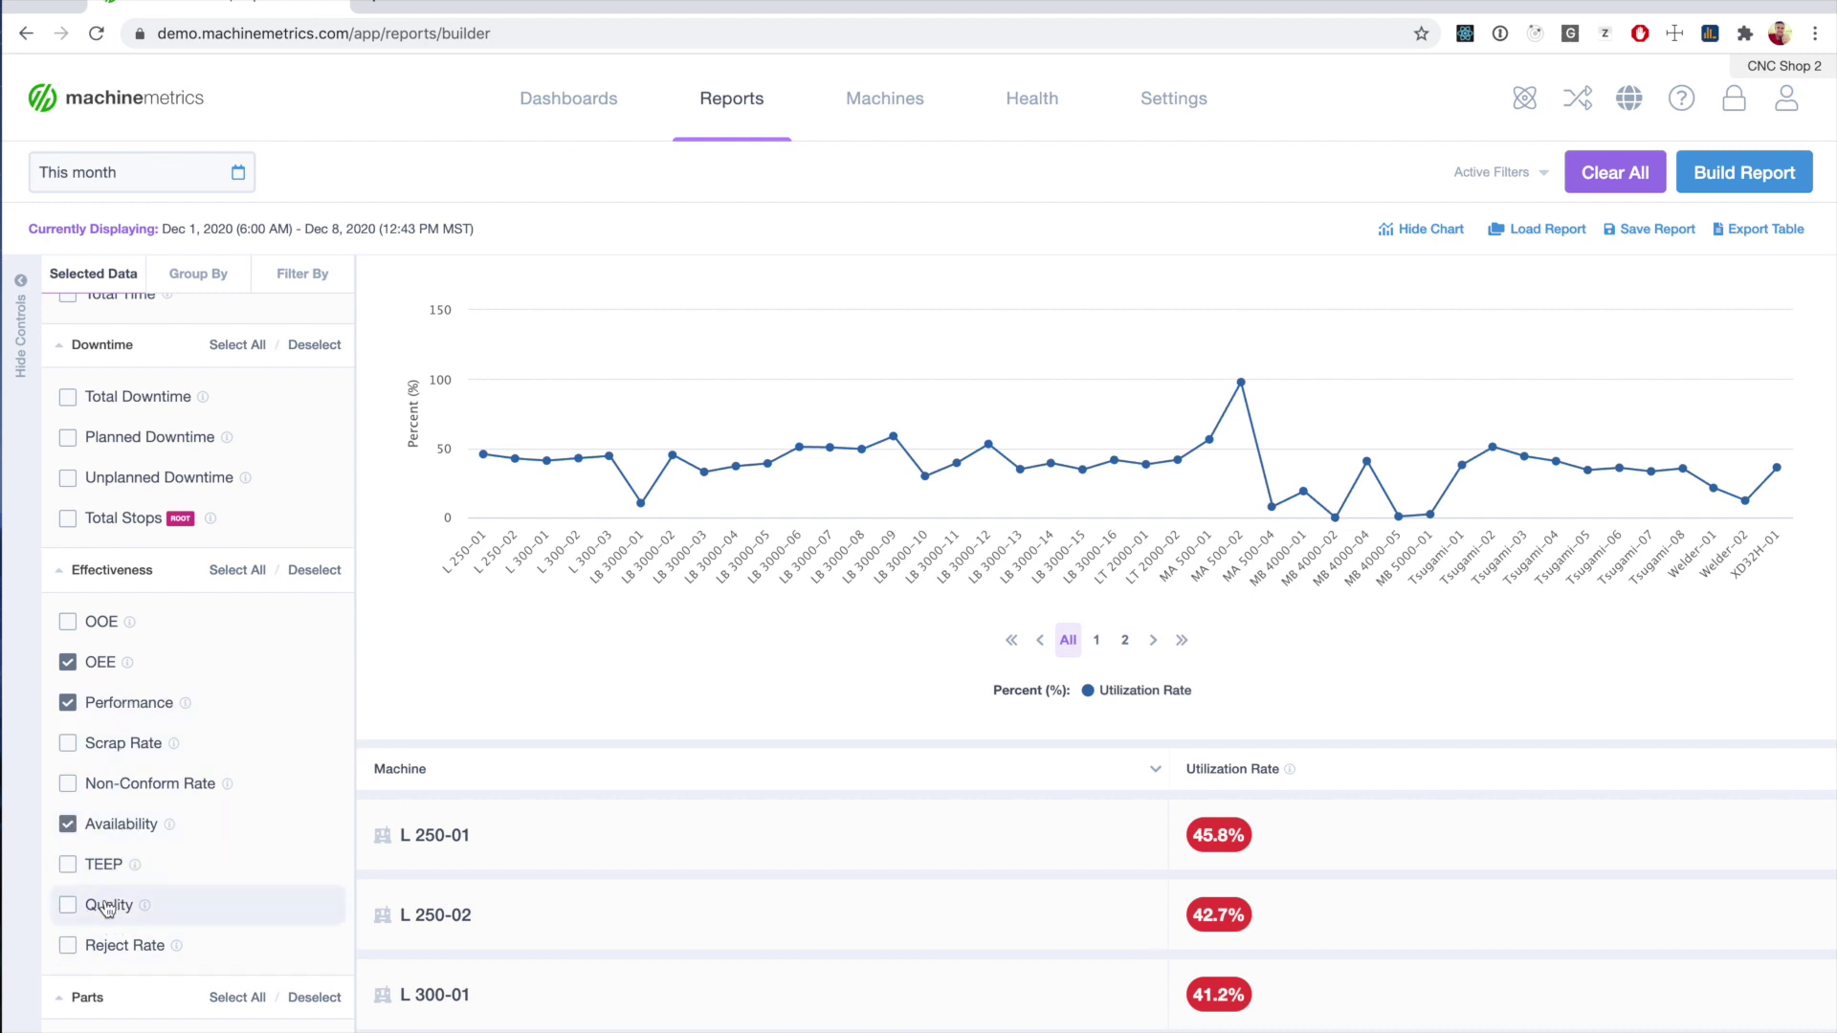
left_click(107, 910)
- Group the report by Day and build it with the new metrics
left_click(203, 283)
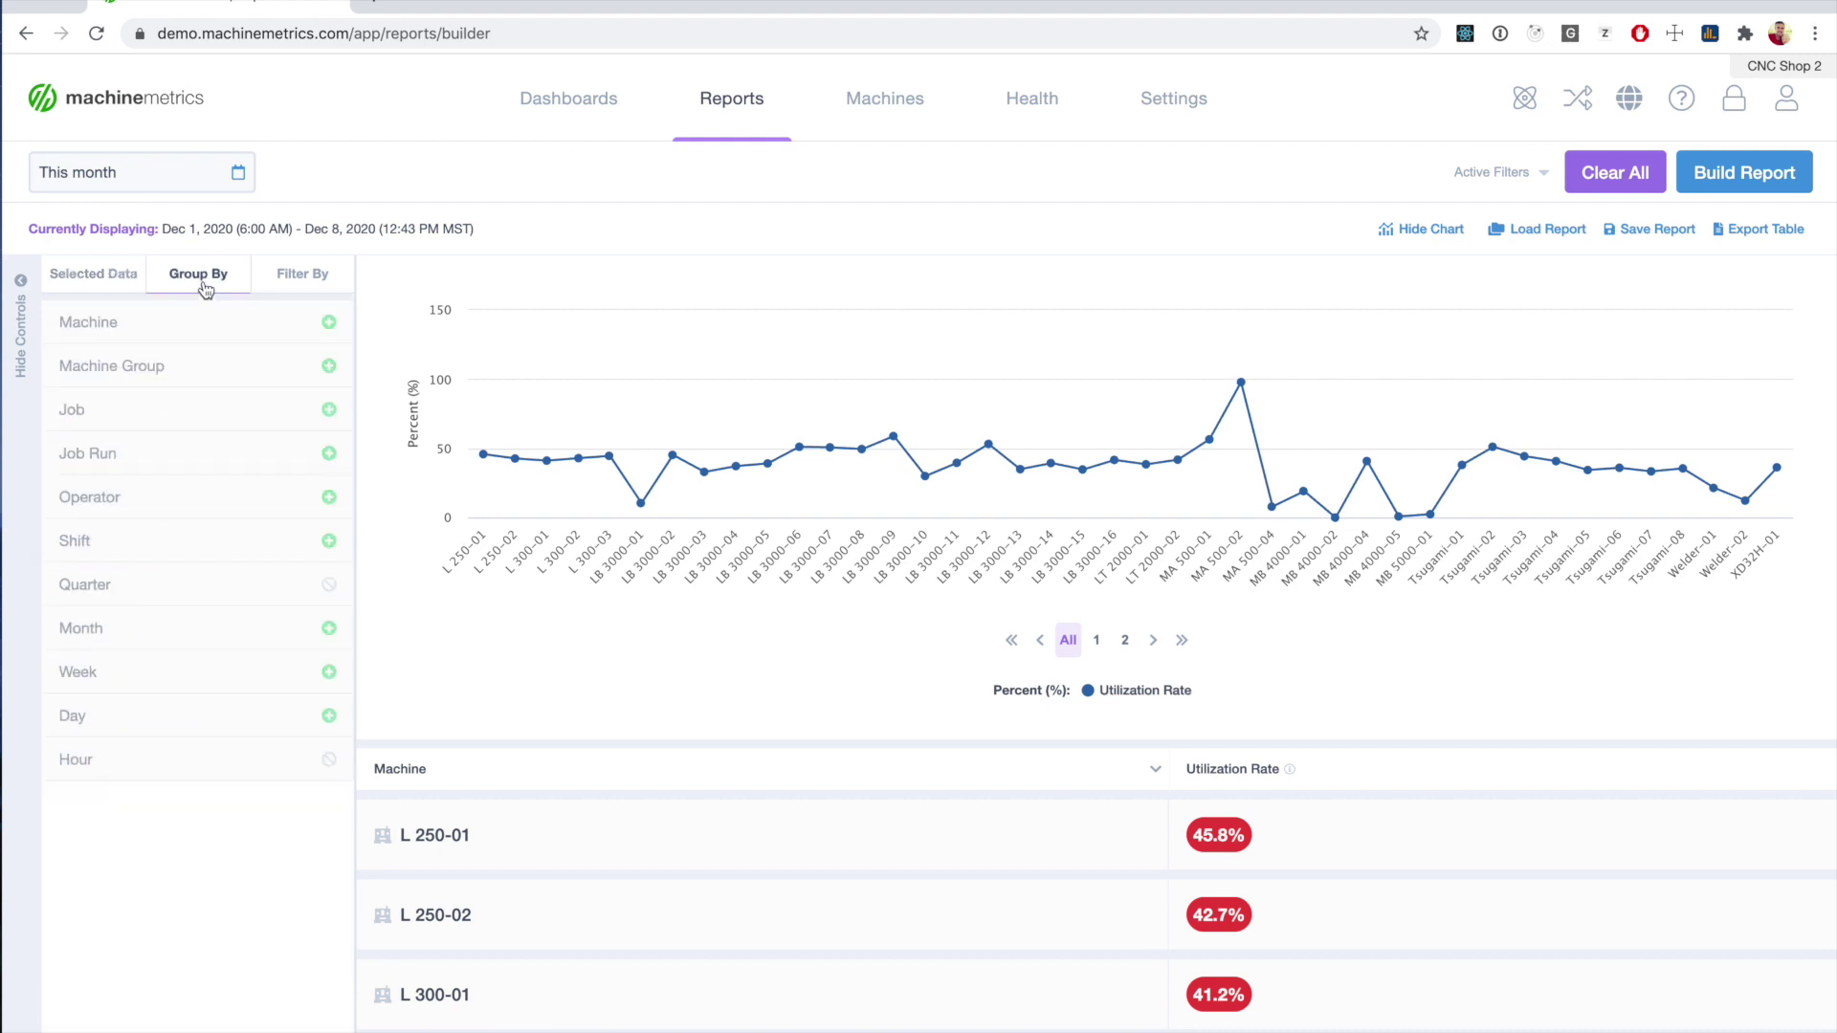
left_click(96, 716)
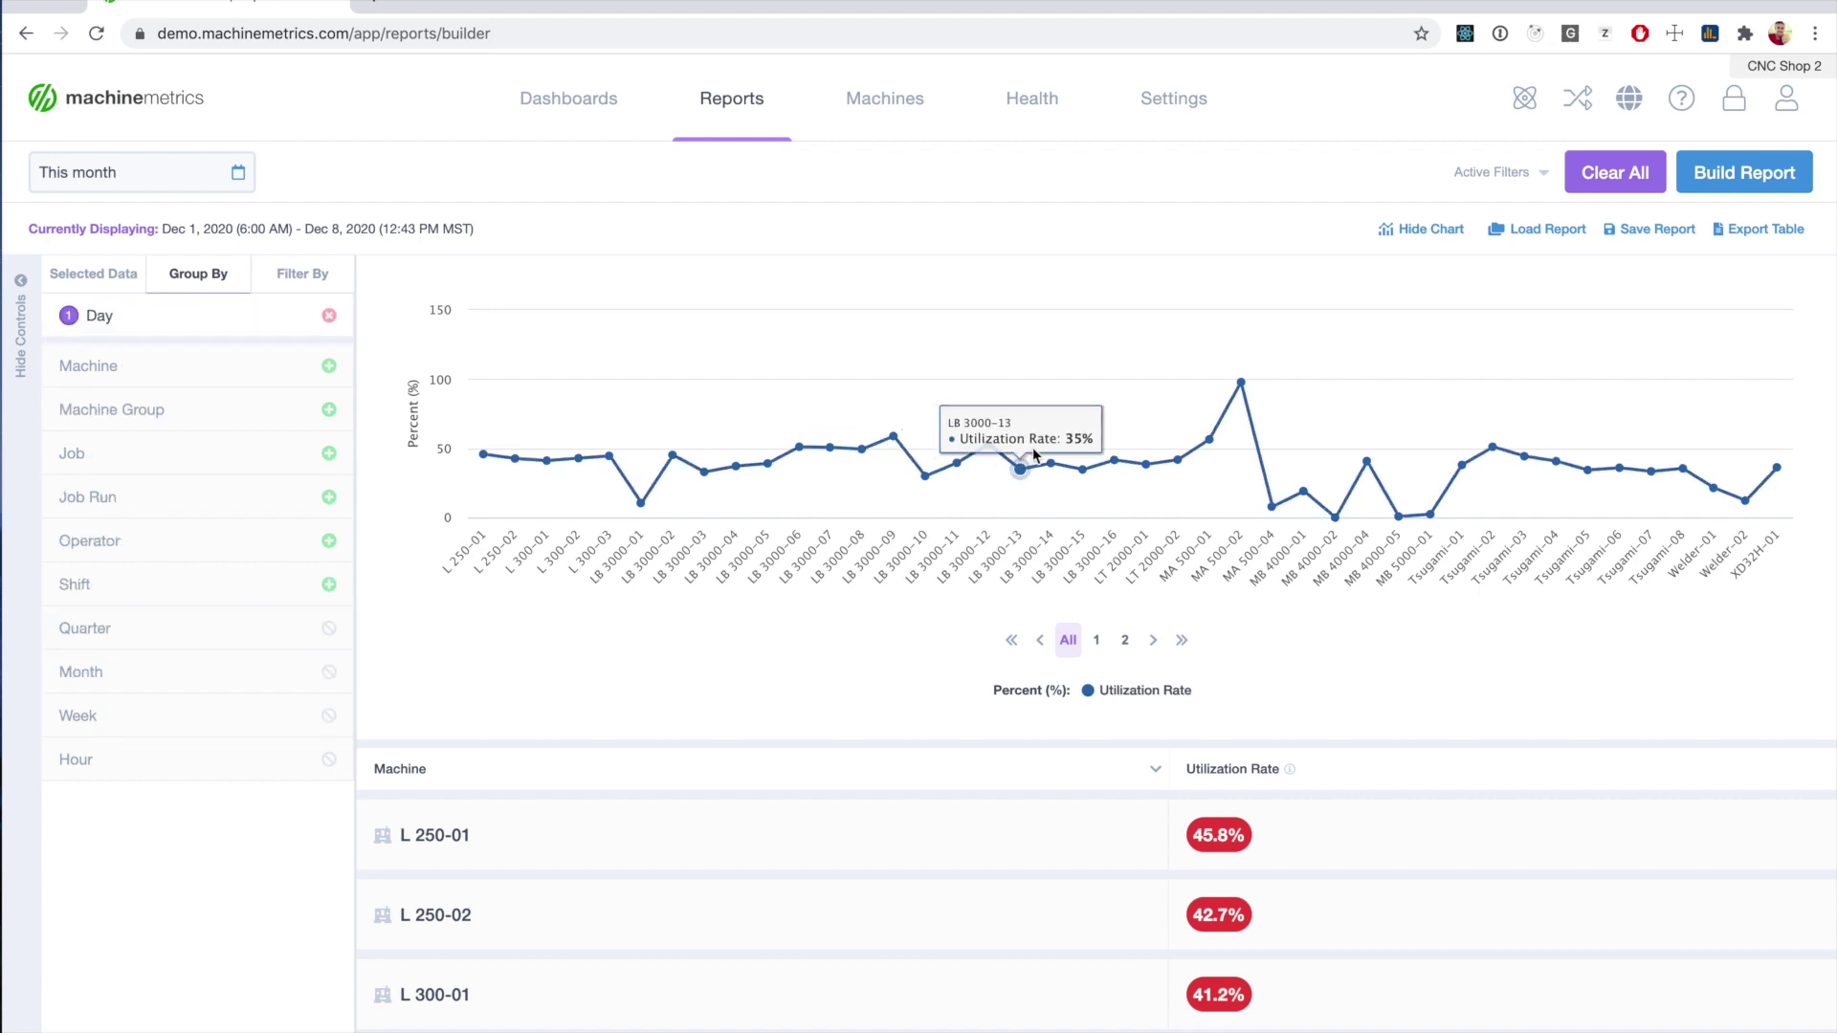
left_click(1734, 186)
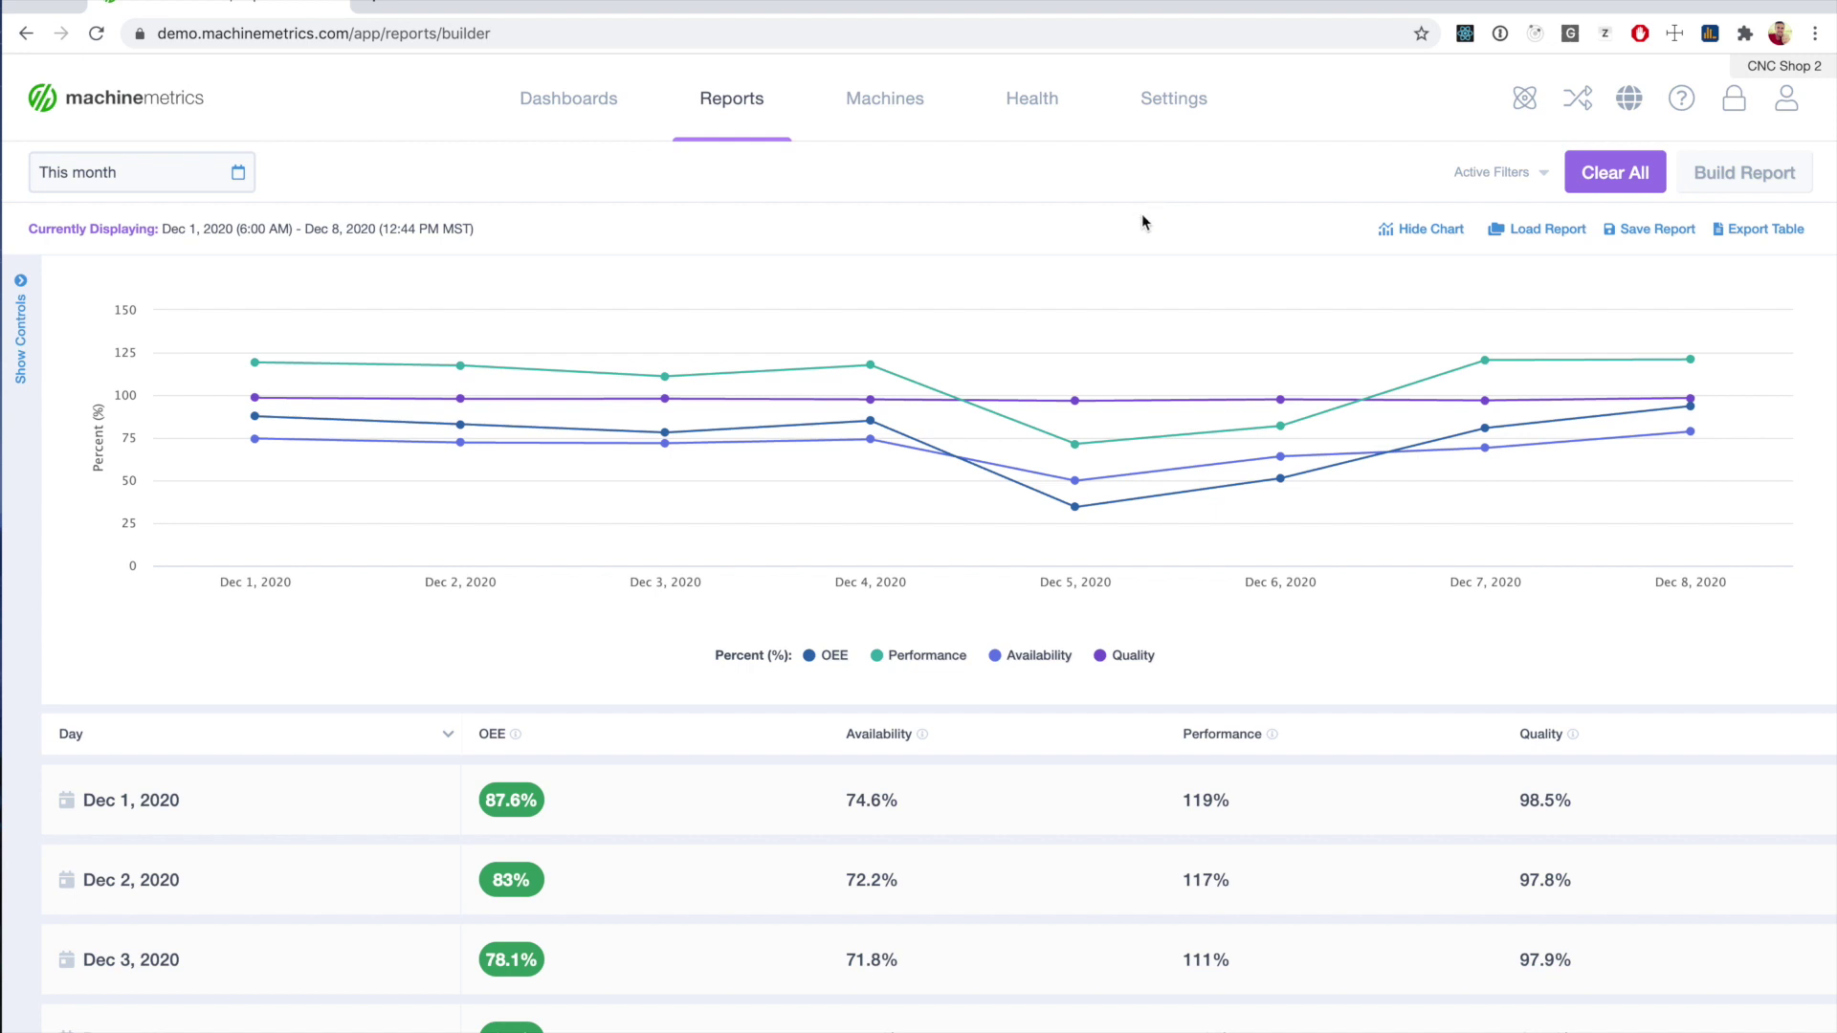
- Hide the Quality, Availability and Performance chart lines via the legend, then show them again
mouse_move(1075, 401)
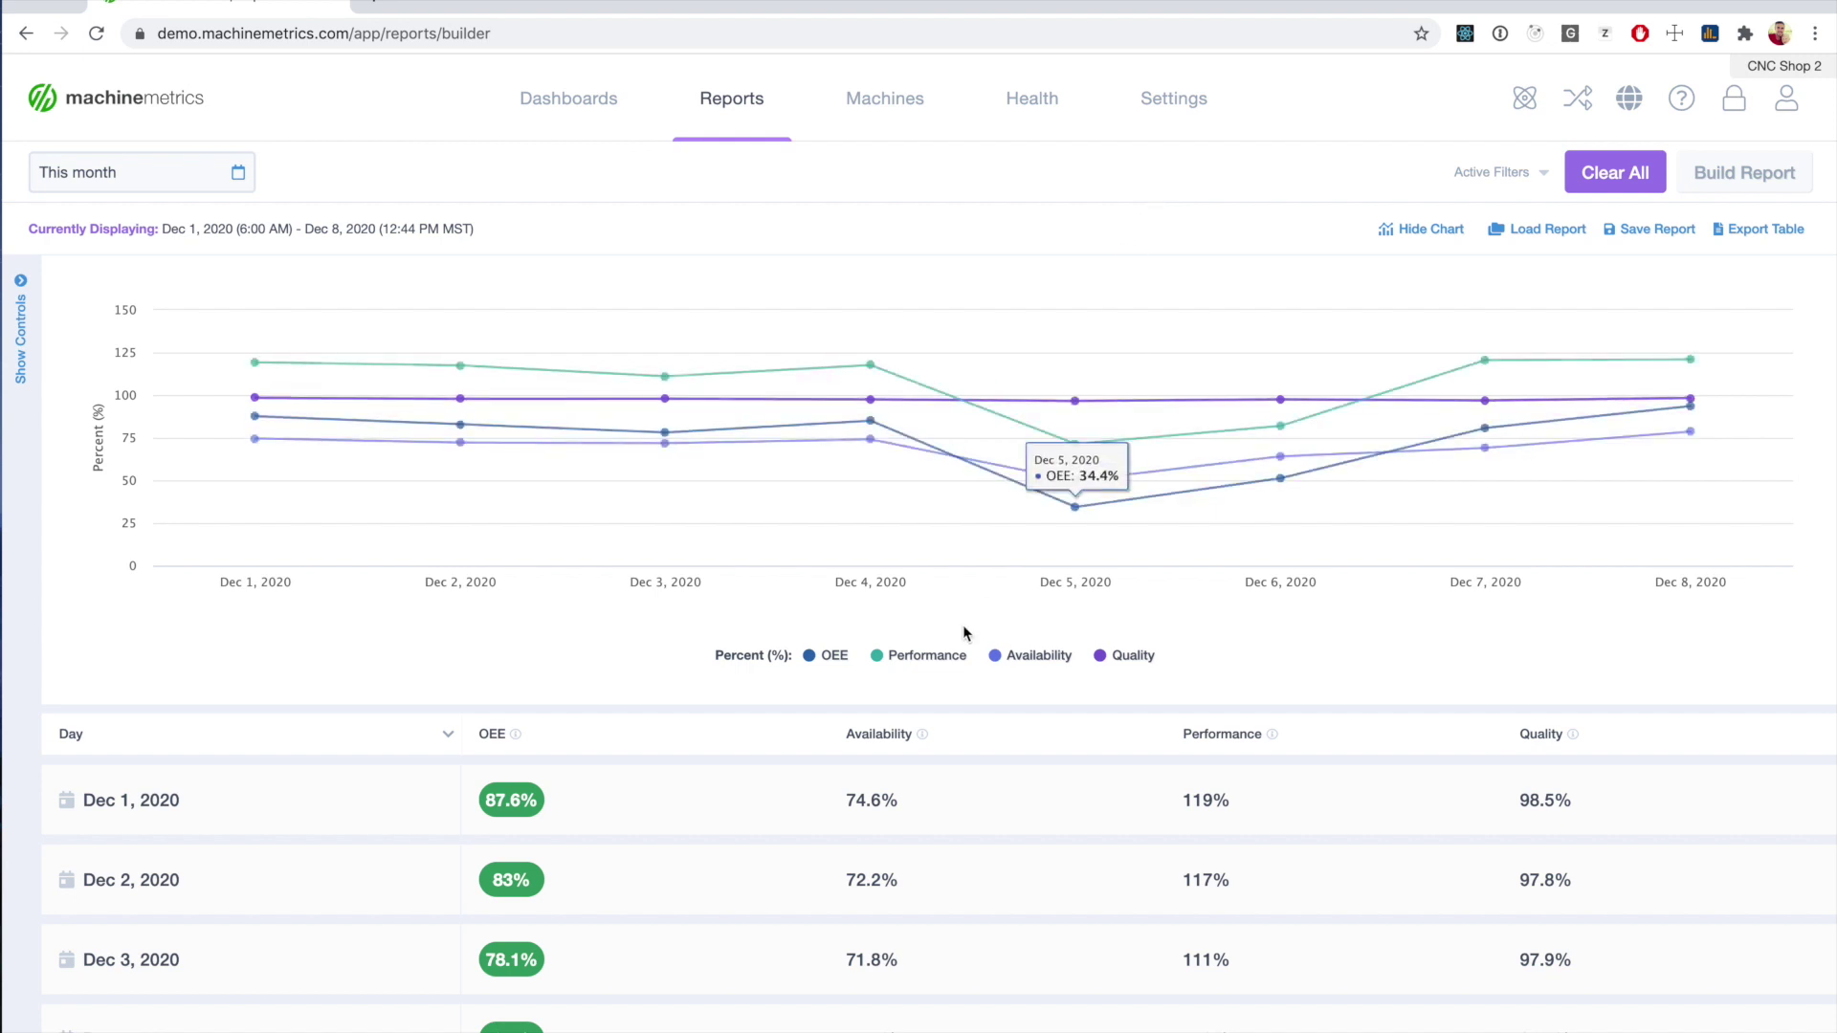
left_click(1115, 655)
left_click(1050, 660)
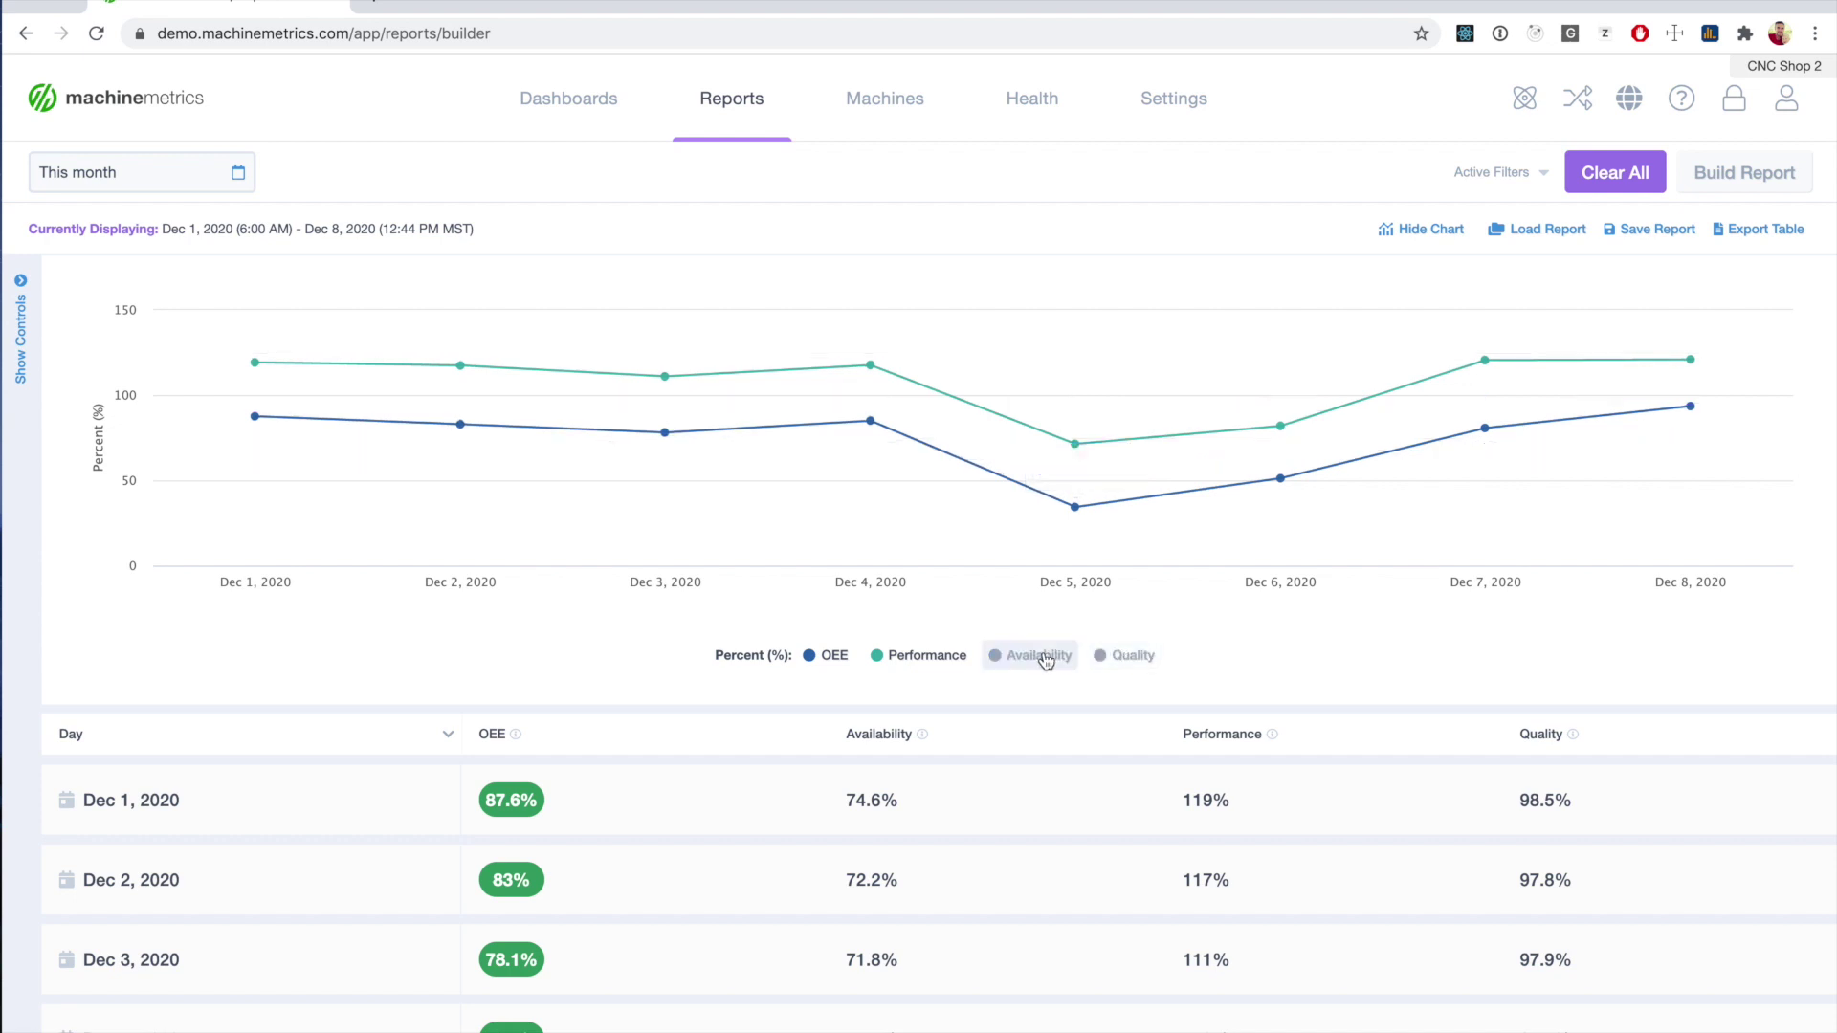
left_click(938, 661)
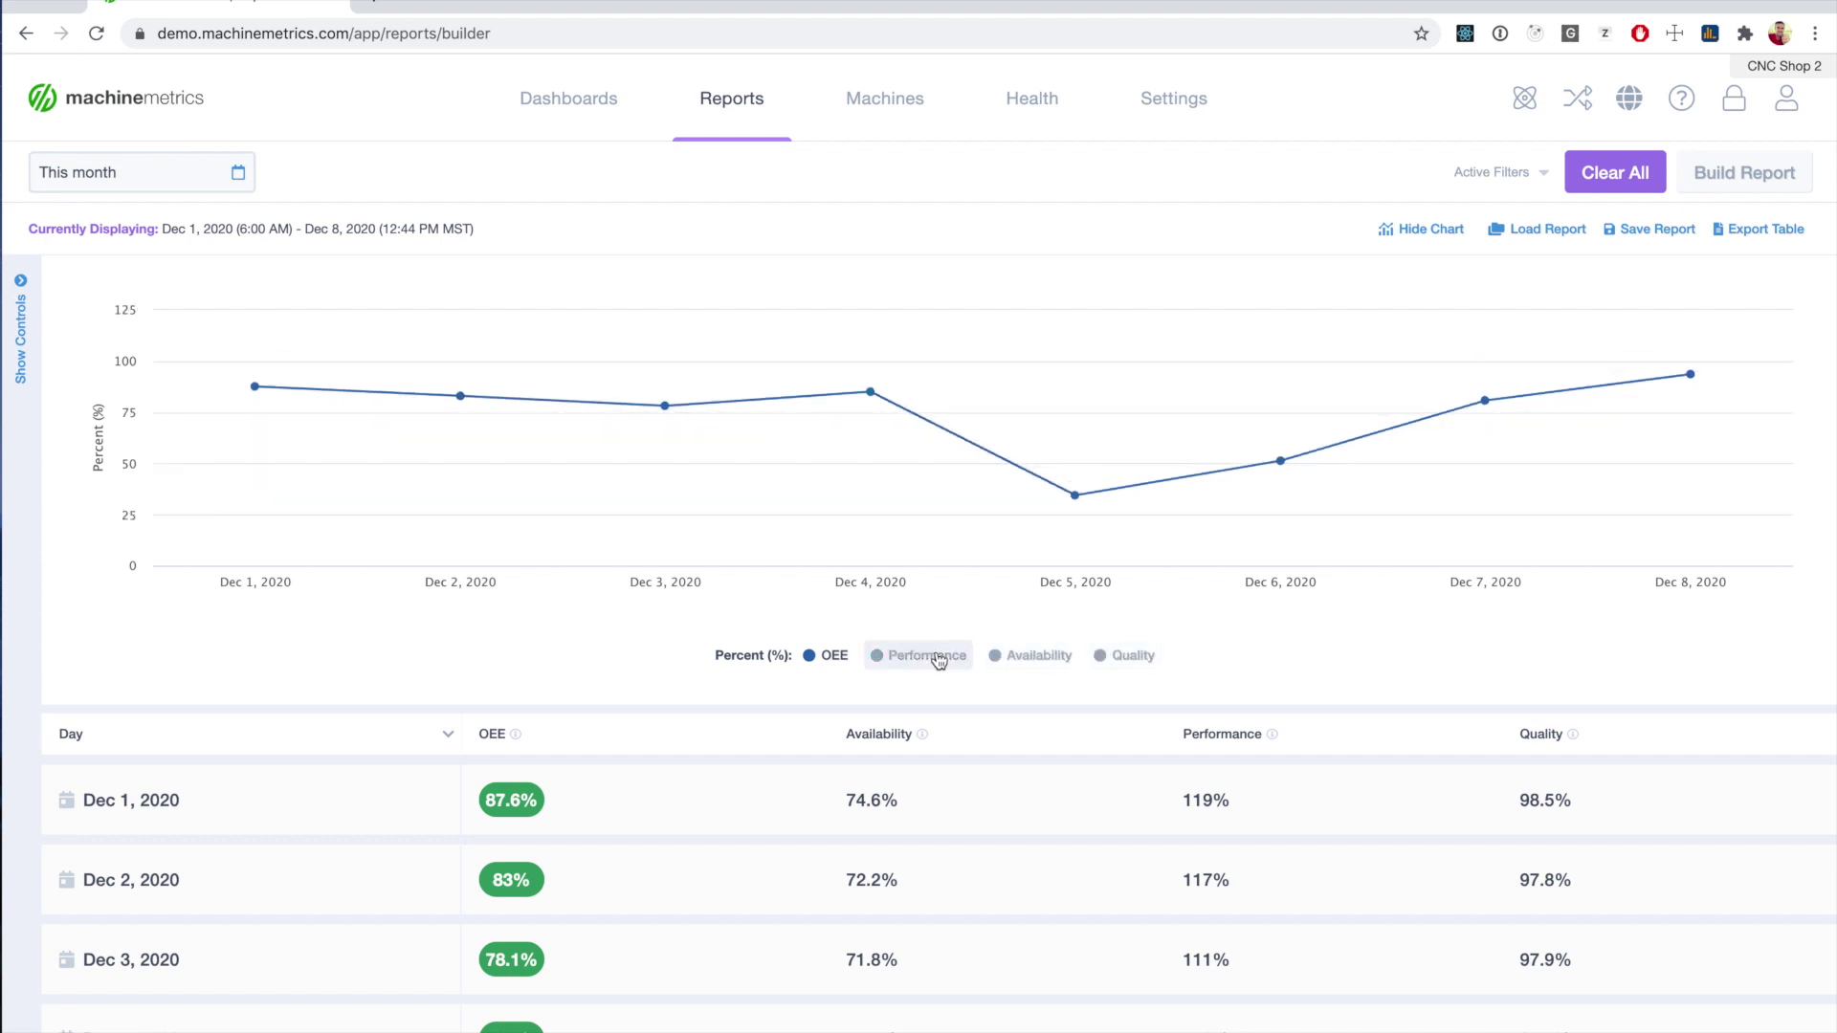
left_click(939, 661)
left_click(1033, 656)
left_click(1115, 657)
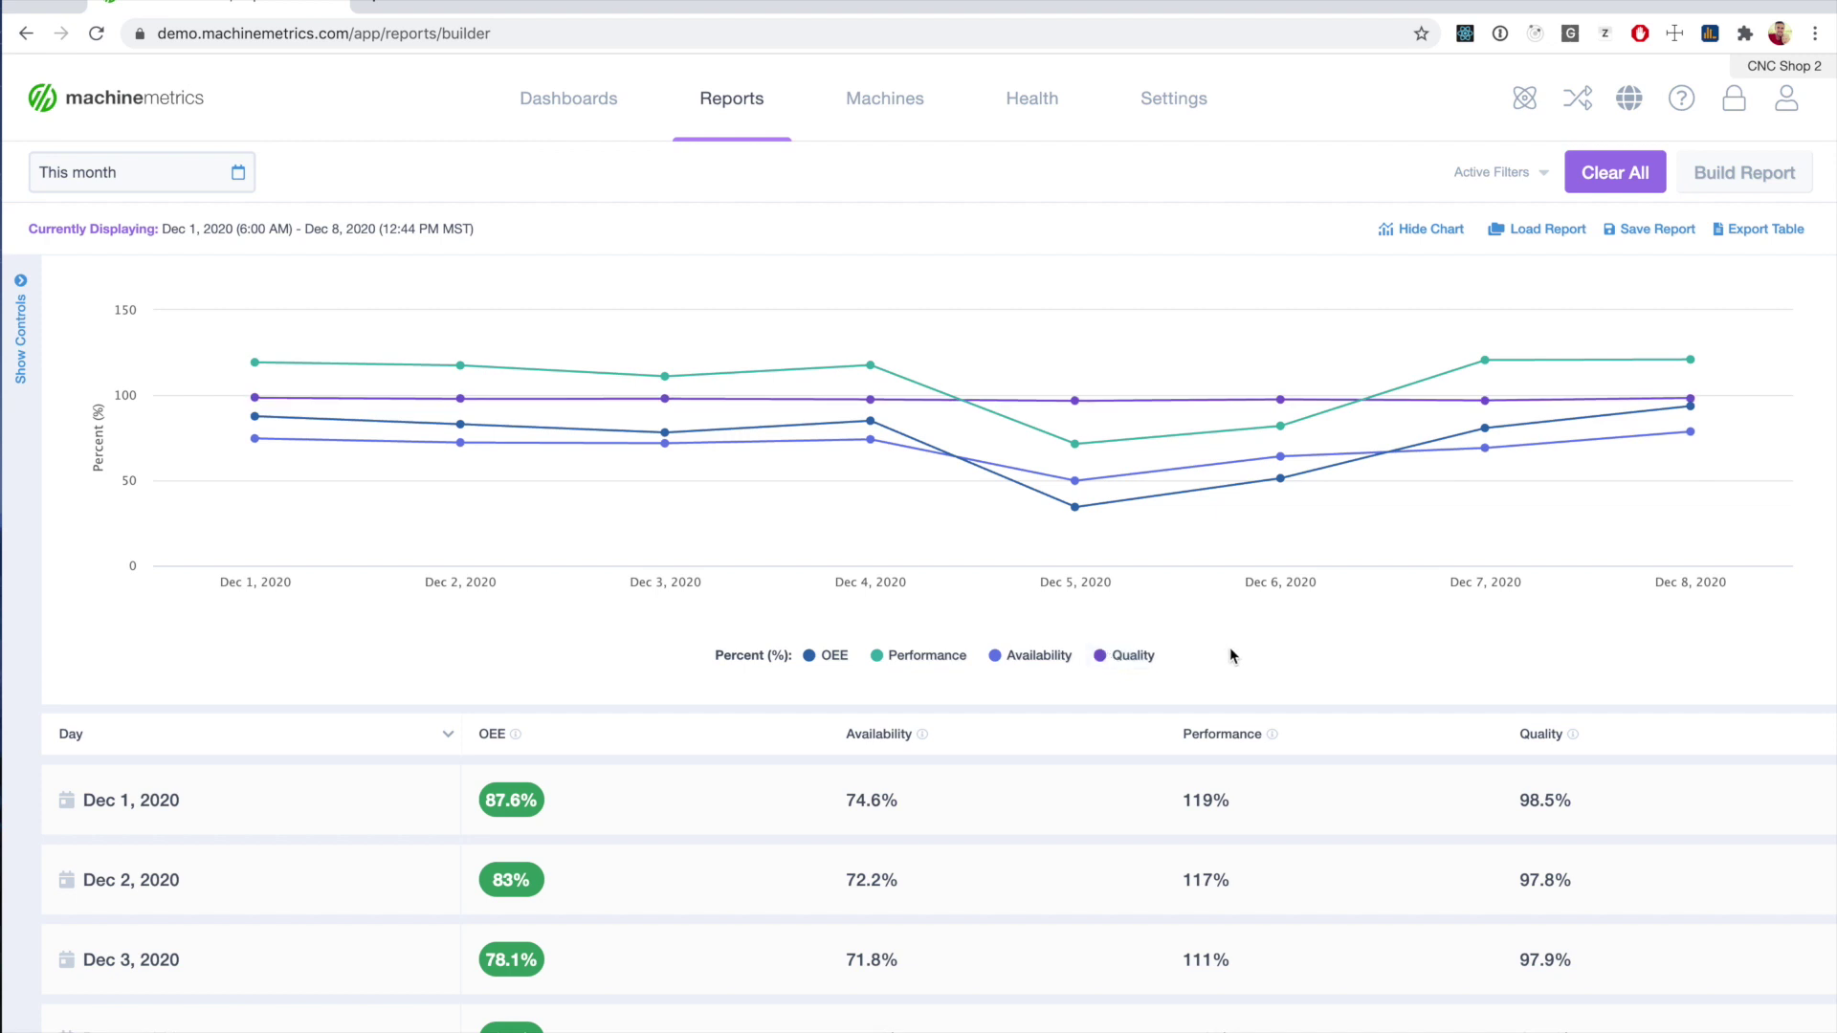
- Save the report as 'OEE Report', keeping it Private
left_click(1648, 237)
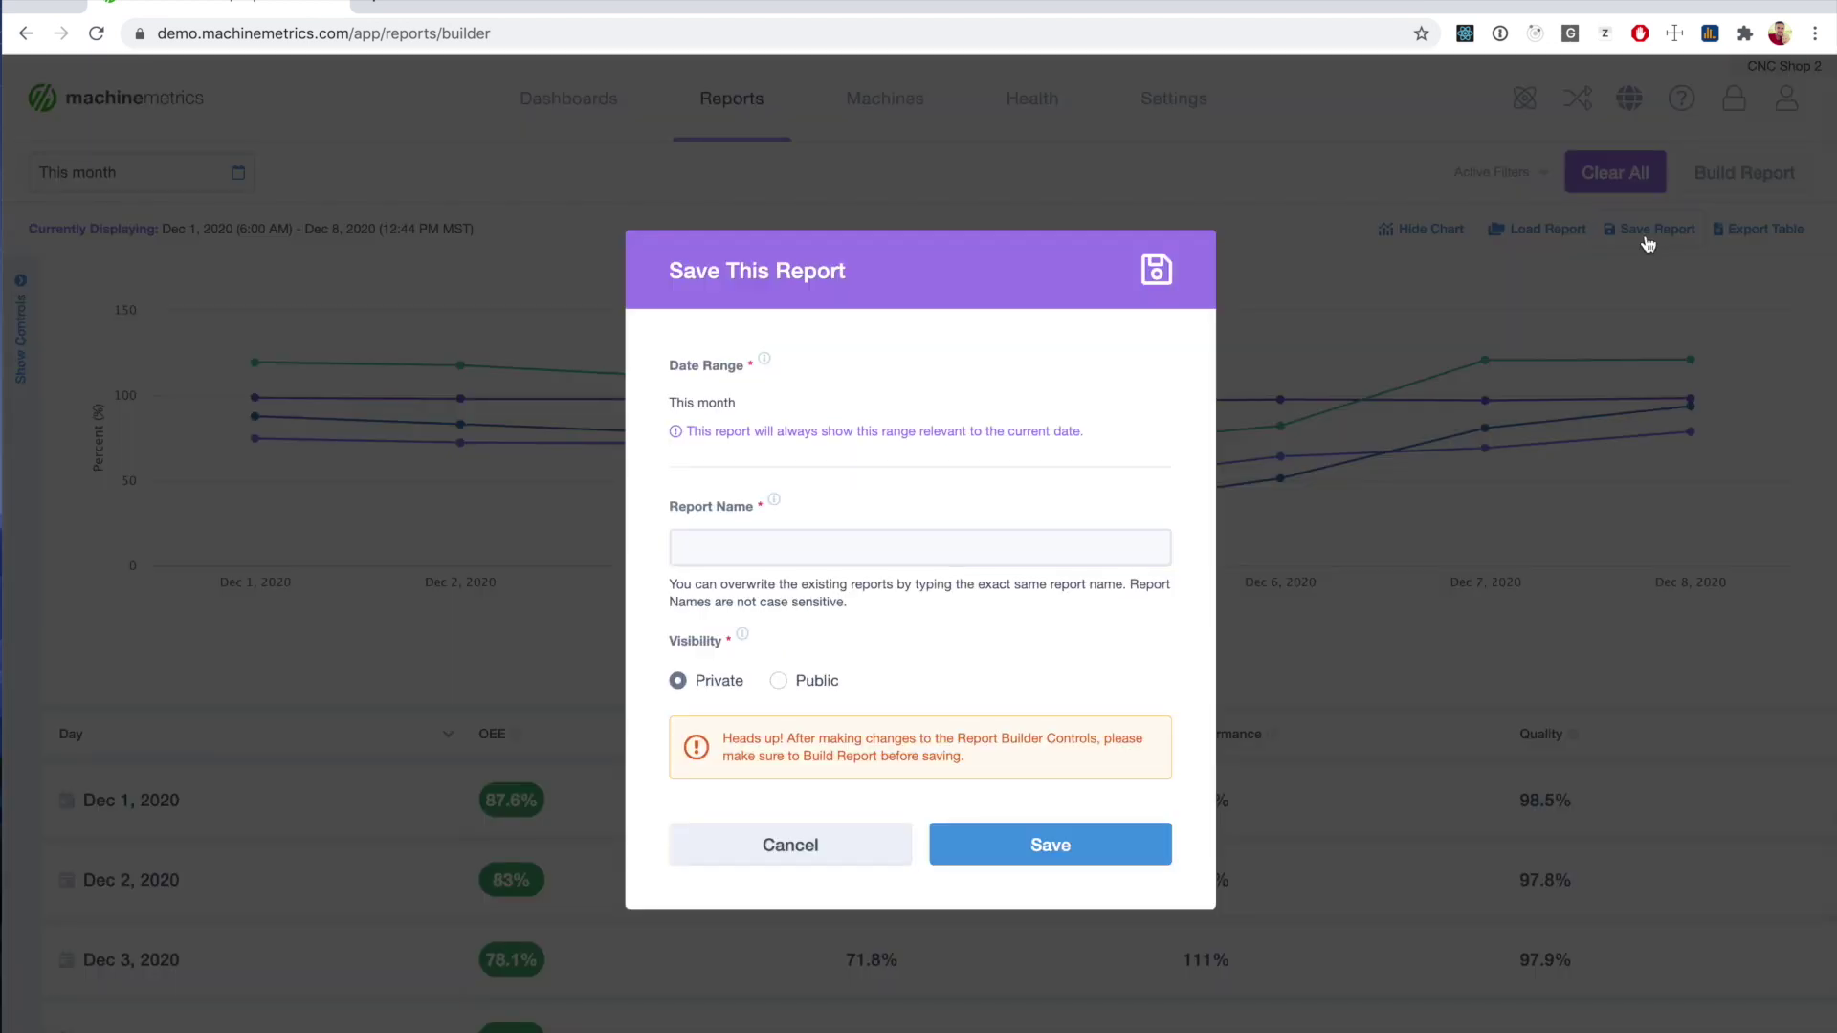
left_click(991, 545)
type("OEE Repo")
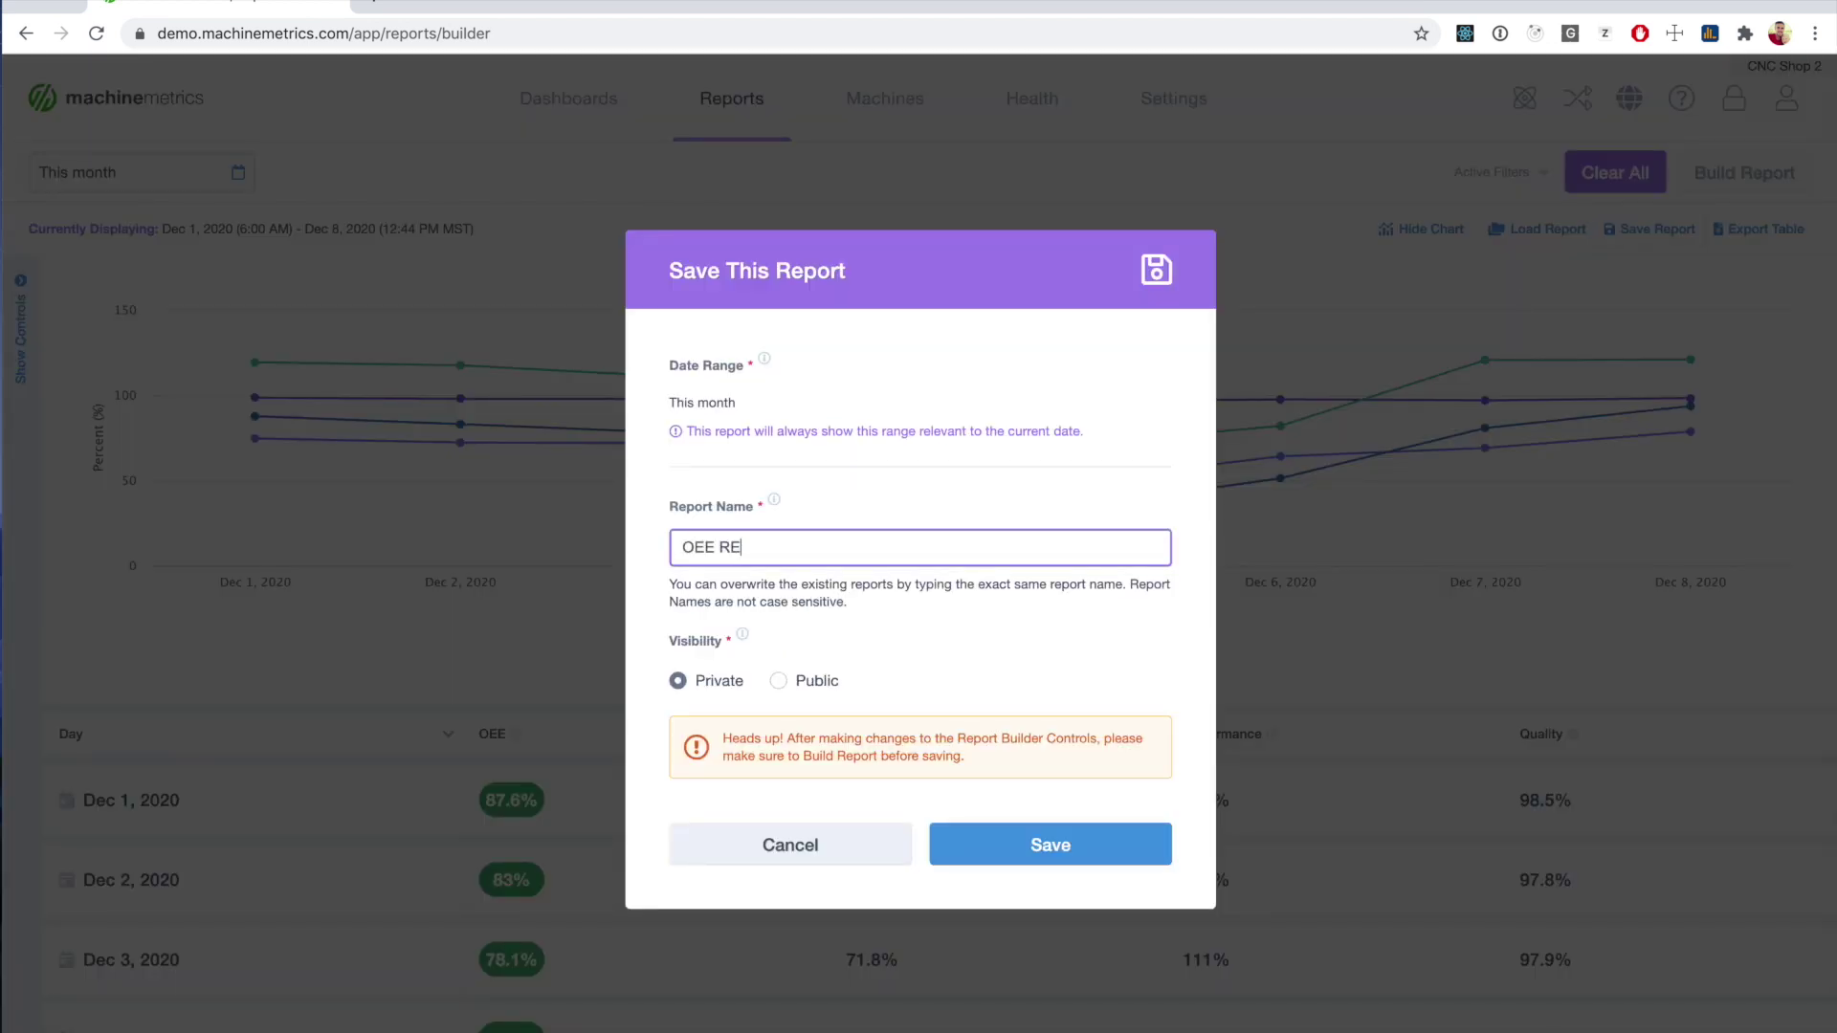
key("BackSpace")
key("BackSpace")
type("port")
left_click(1042, 852)
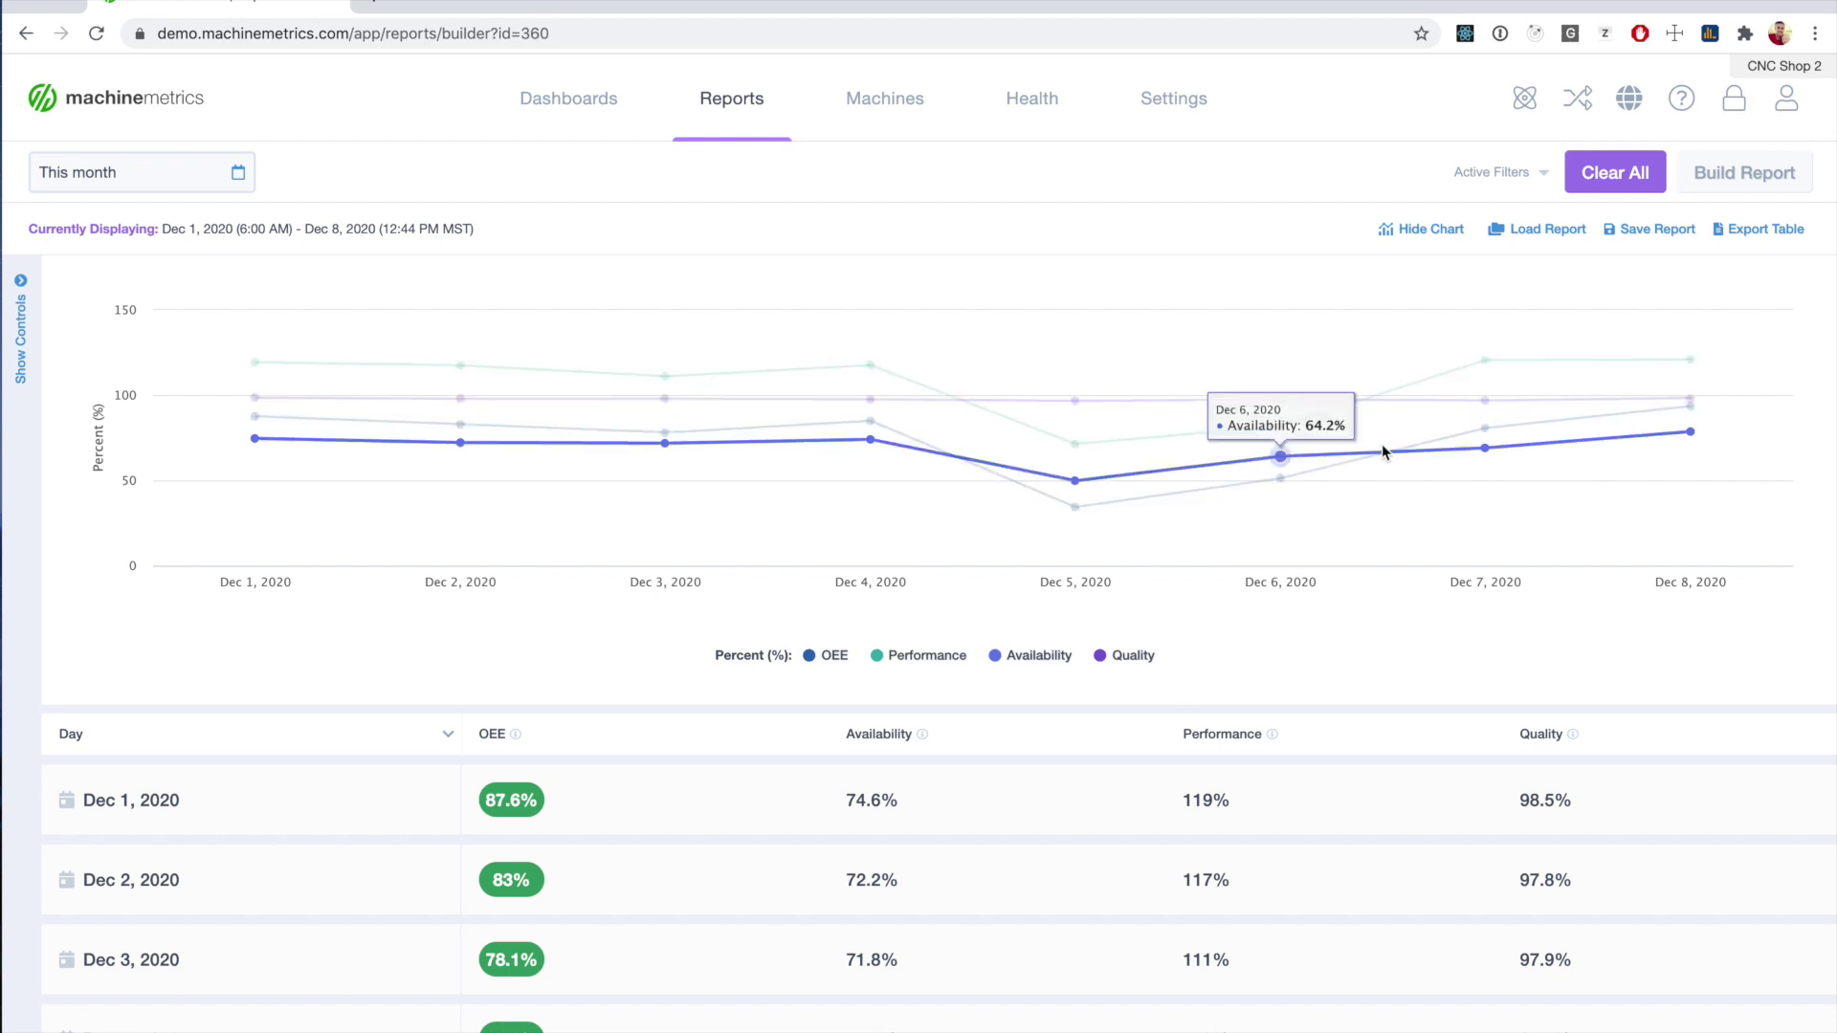
- Load the saved OEE Report and toggle its chart off and back on to check the table
left_click(1538, 234)
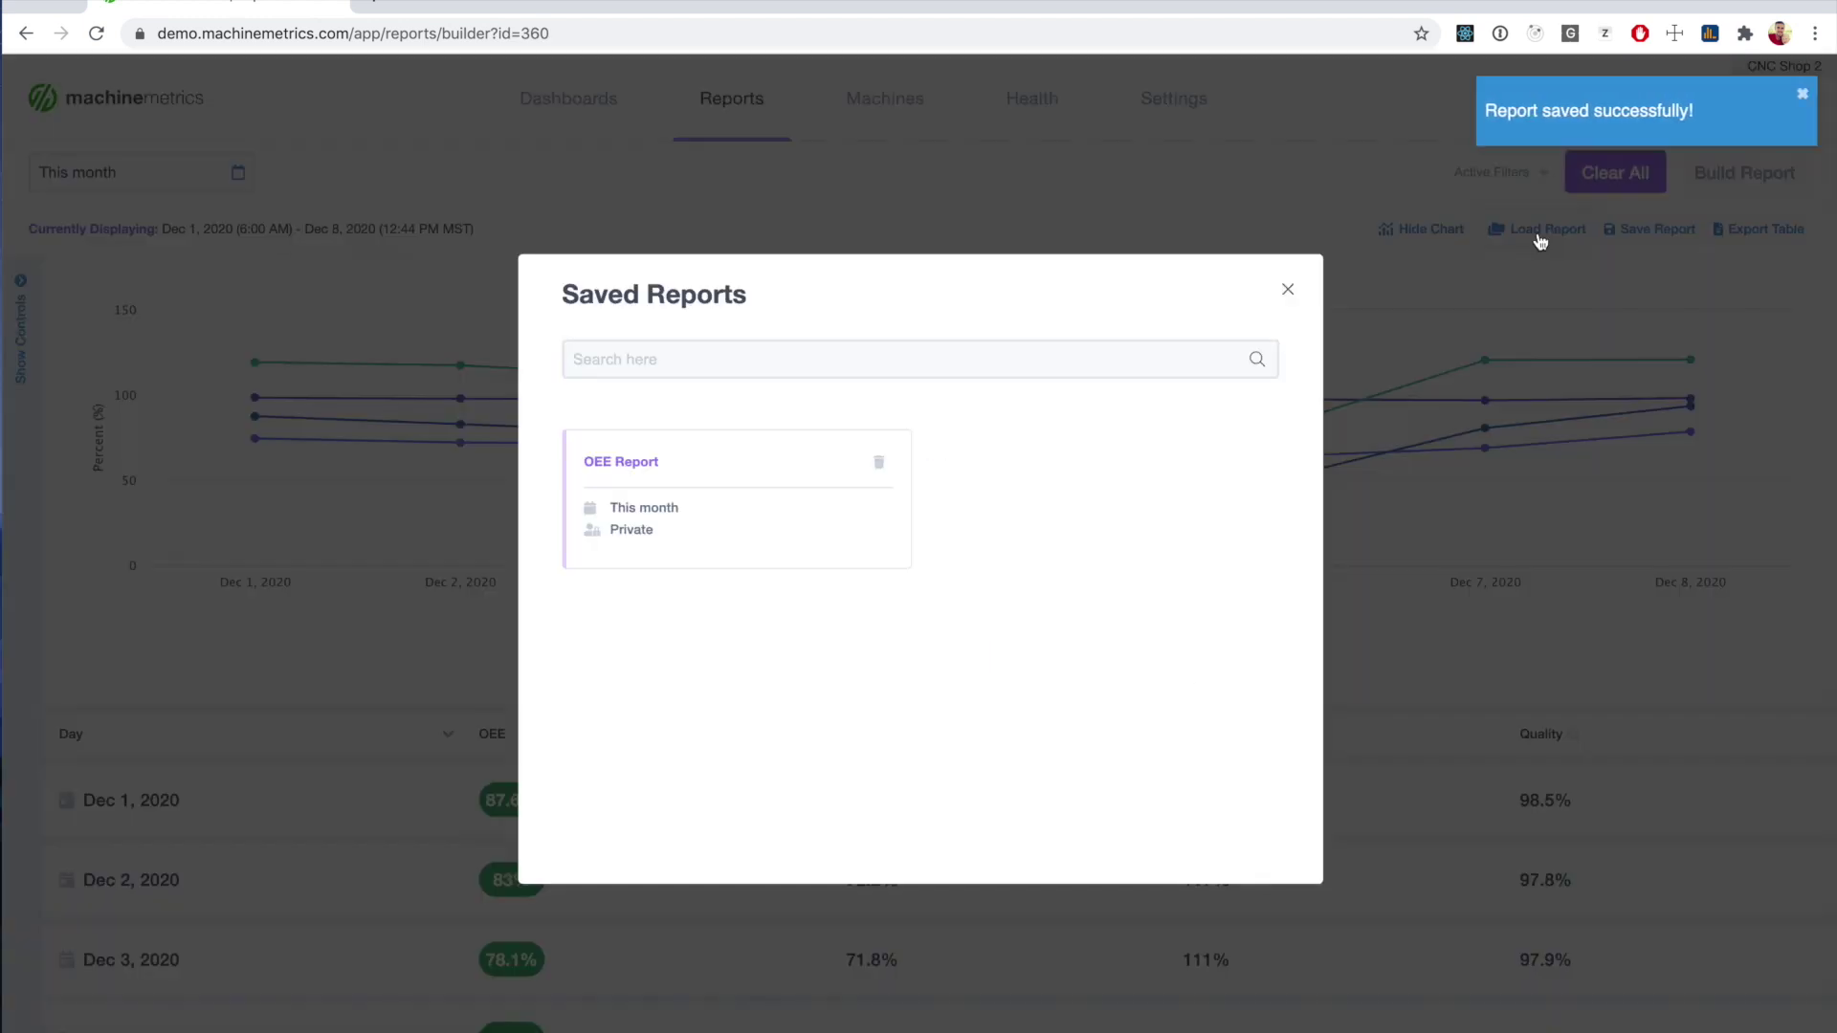
left_click(744, 513)
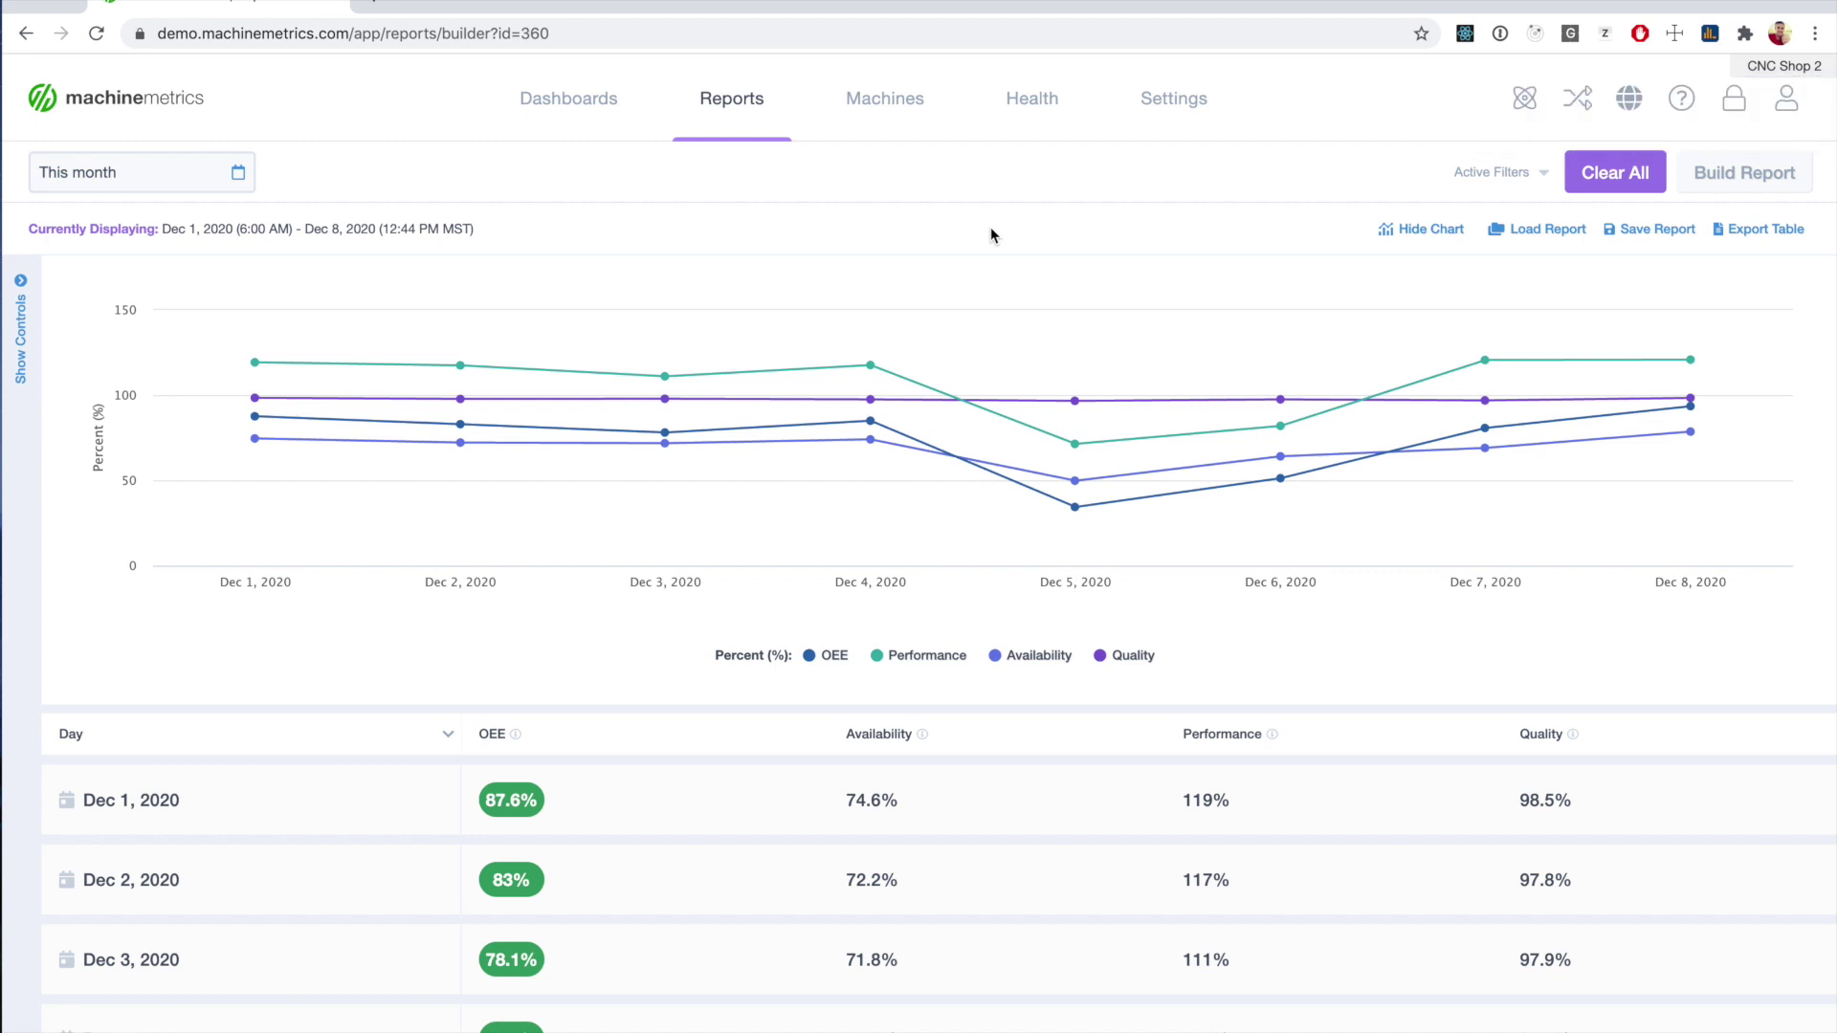
left_click(1426, 229)
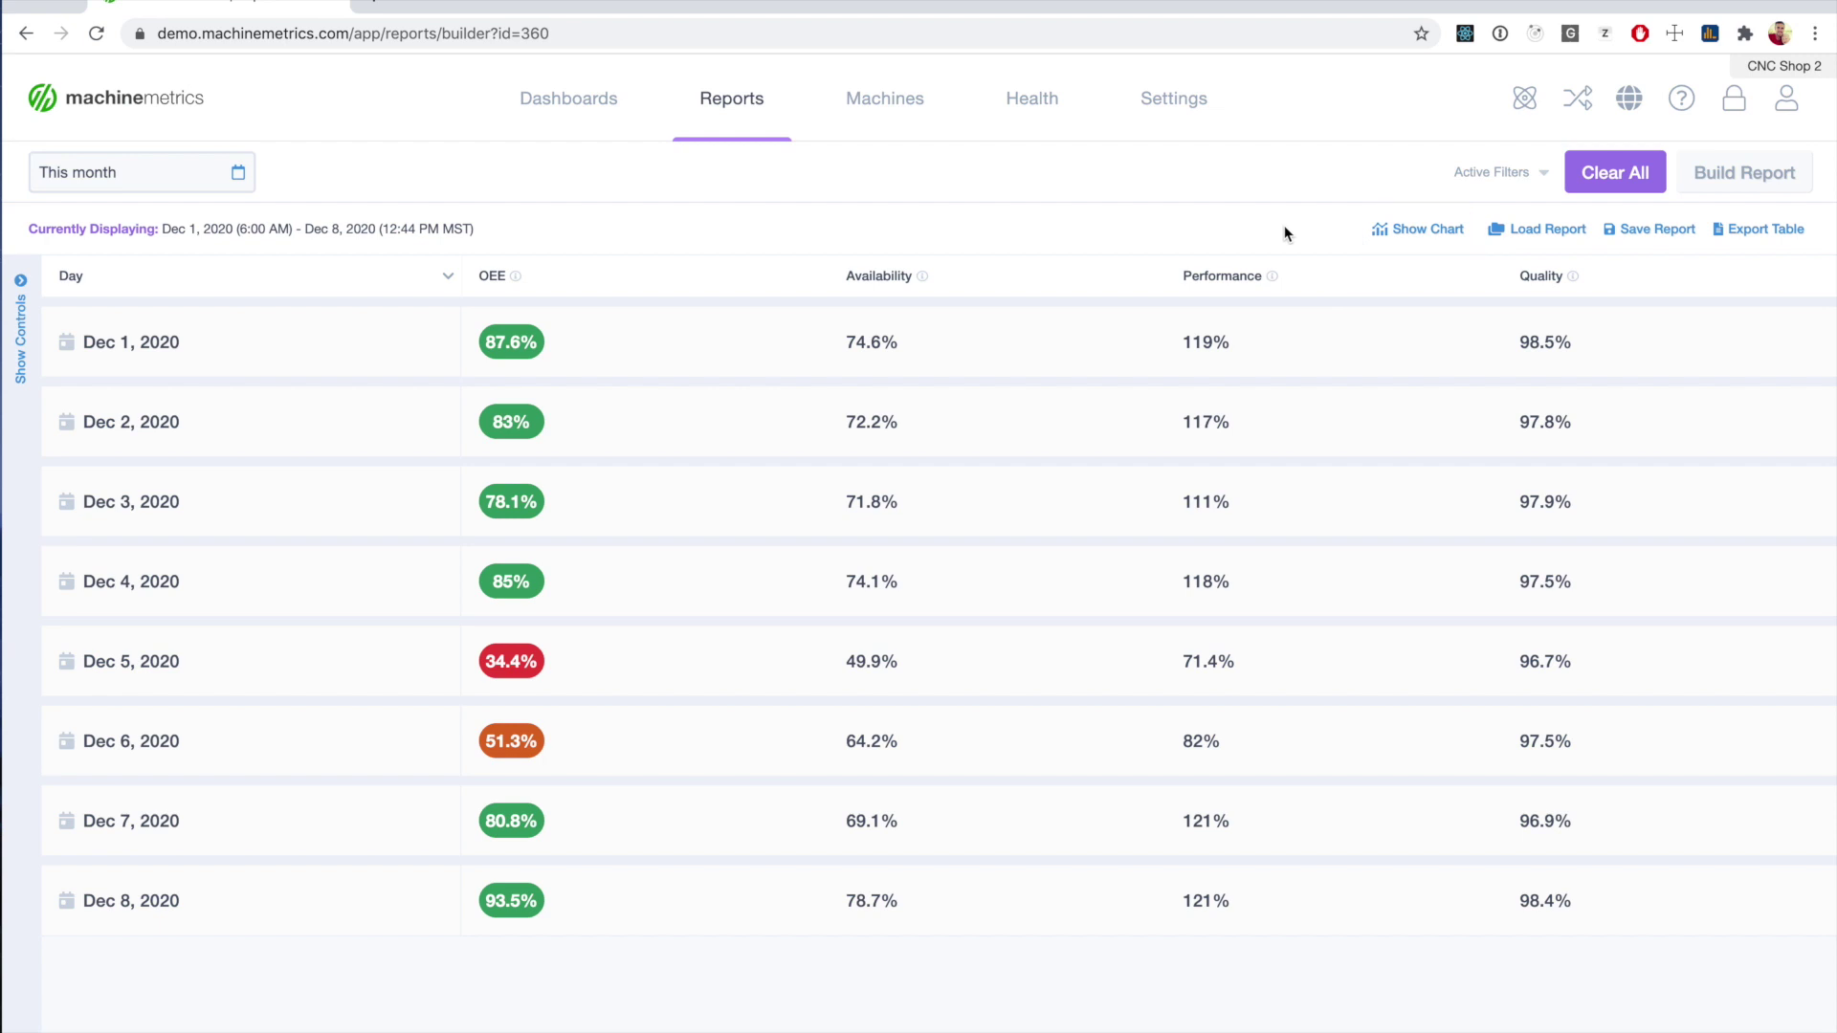
left_click(1397, 229)
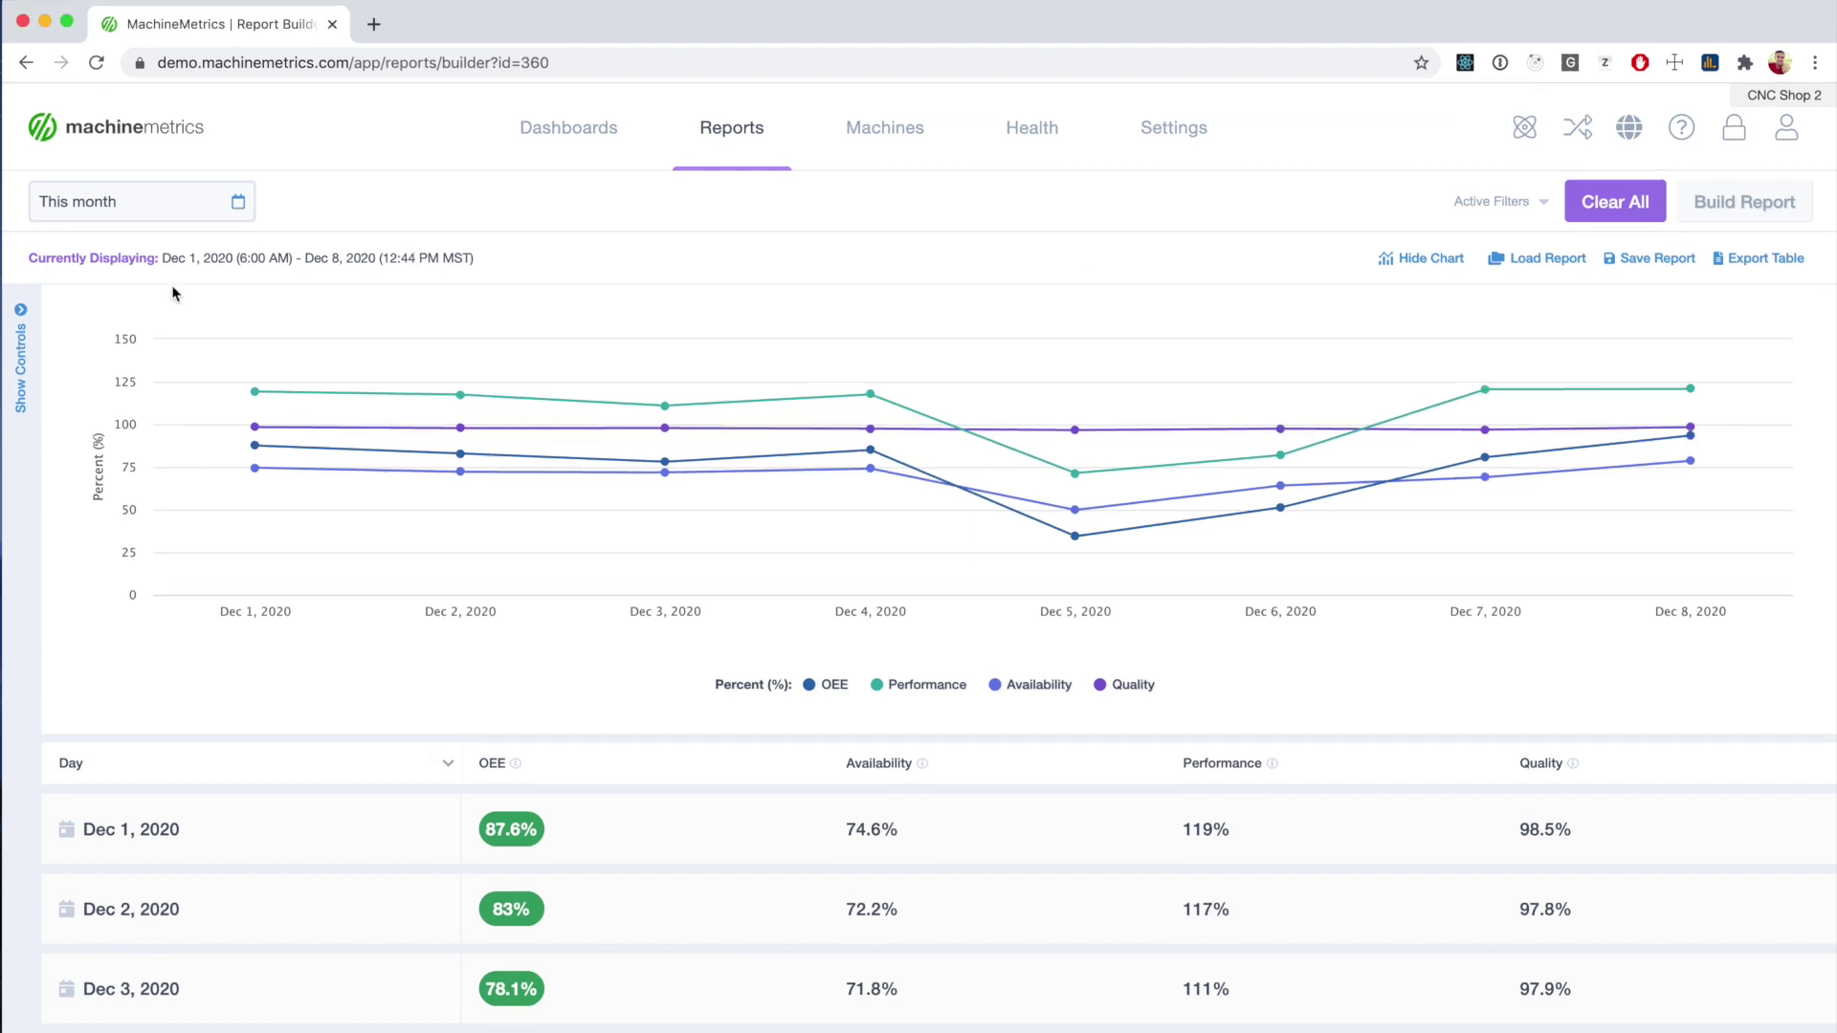
- Add Good Parts and Parts Rejected to the data and rebuild the report
left_click(22, 339)
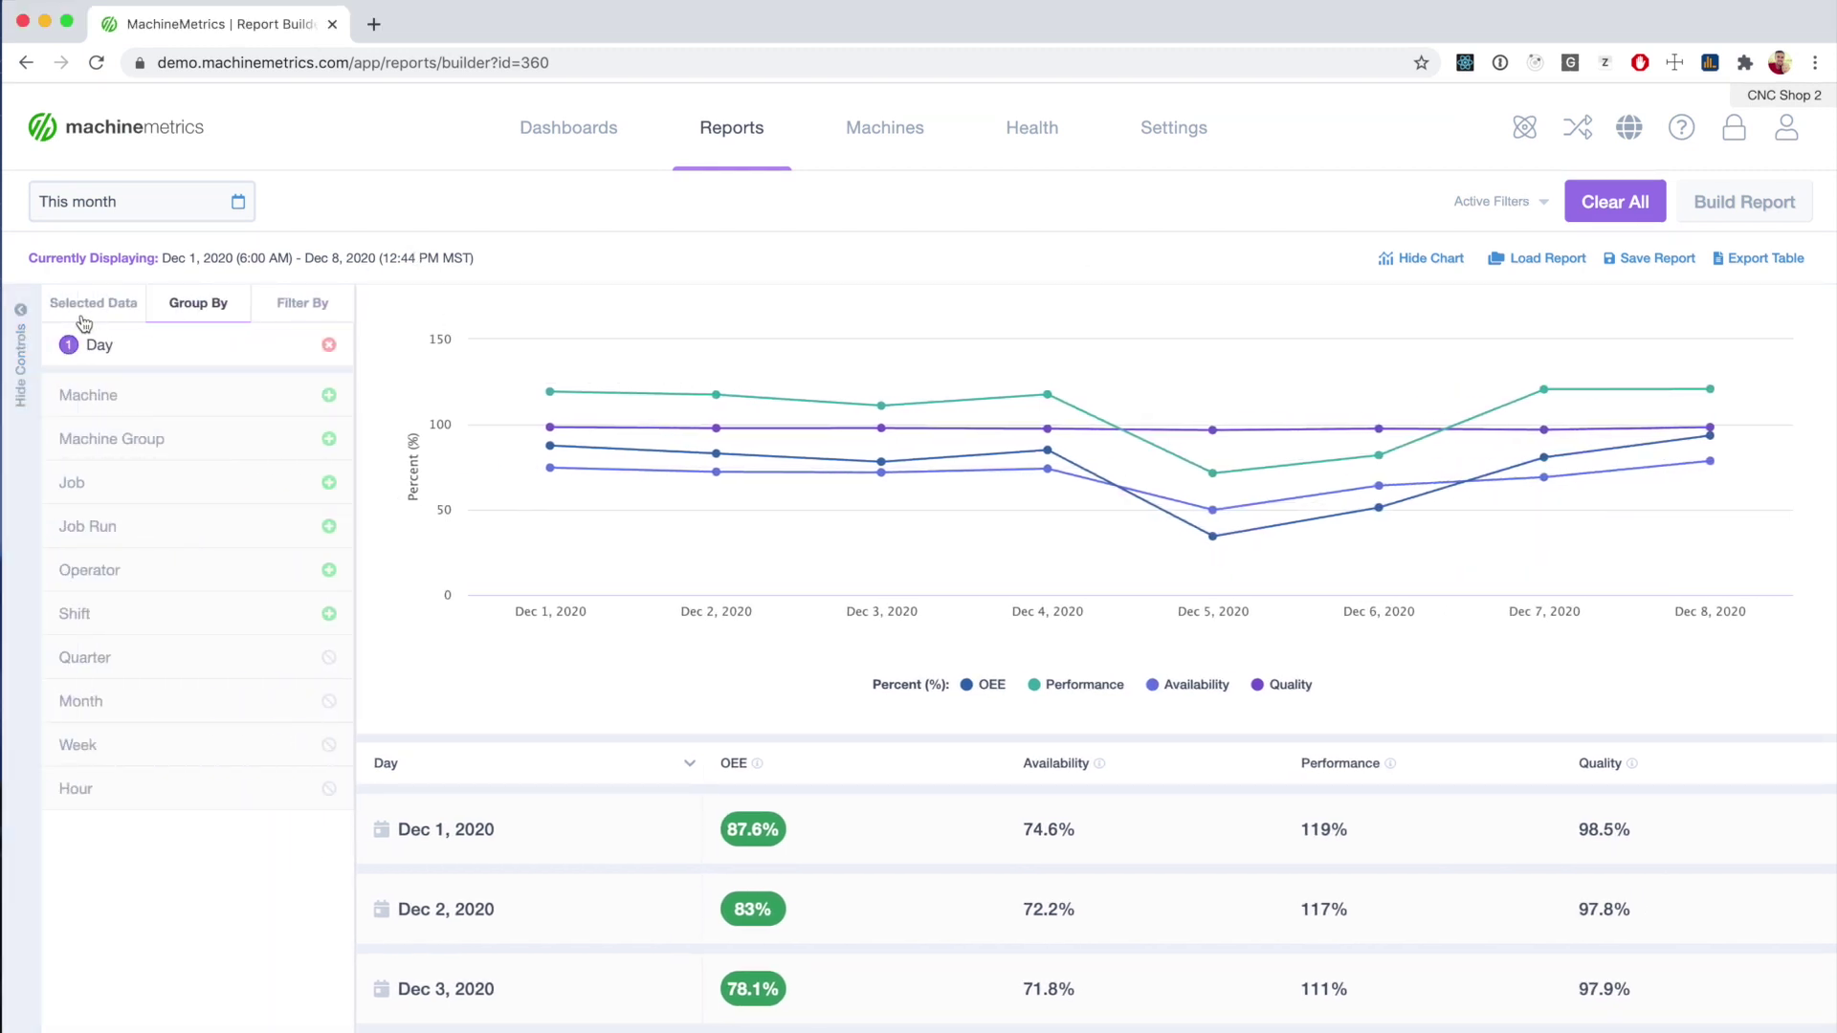
scroll(129, 612, "down", 7)
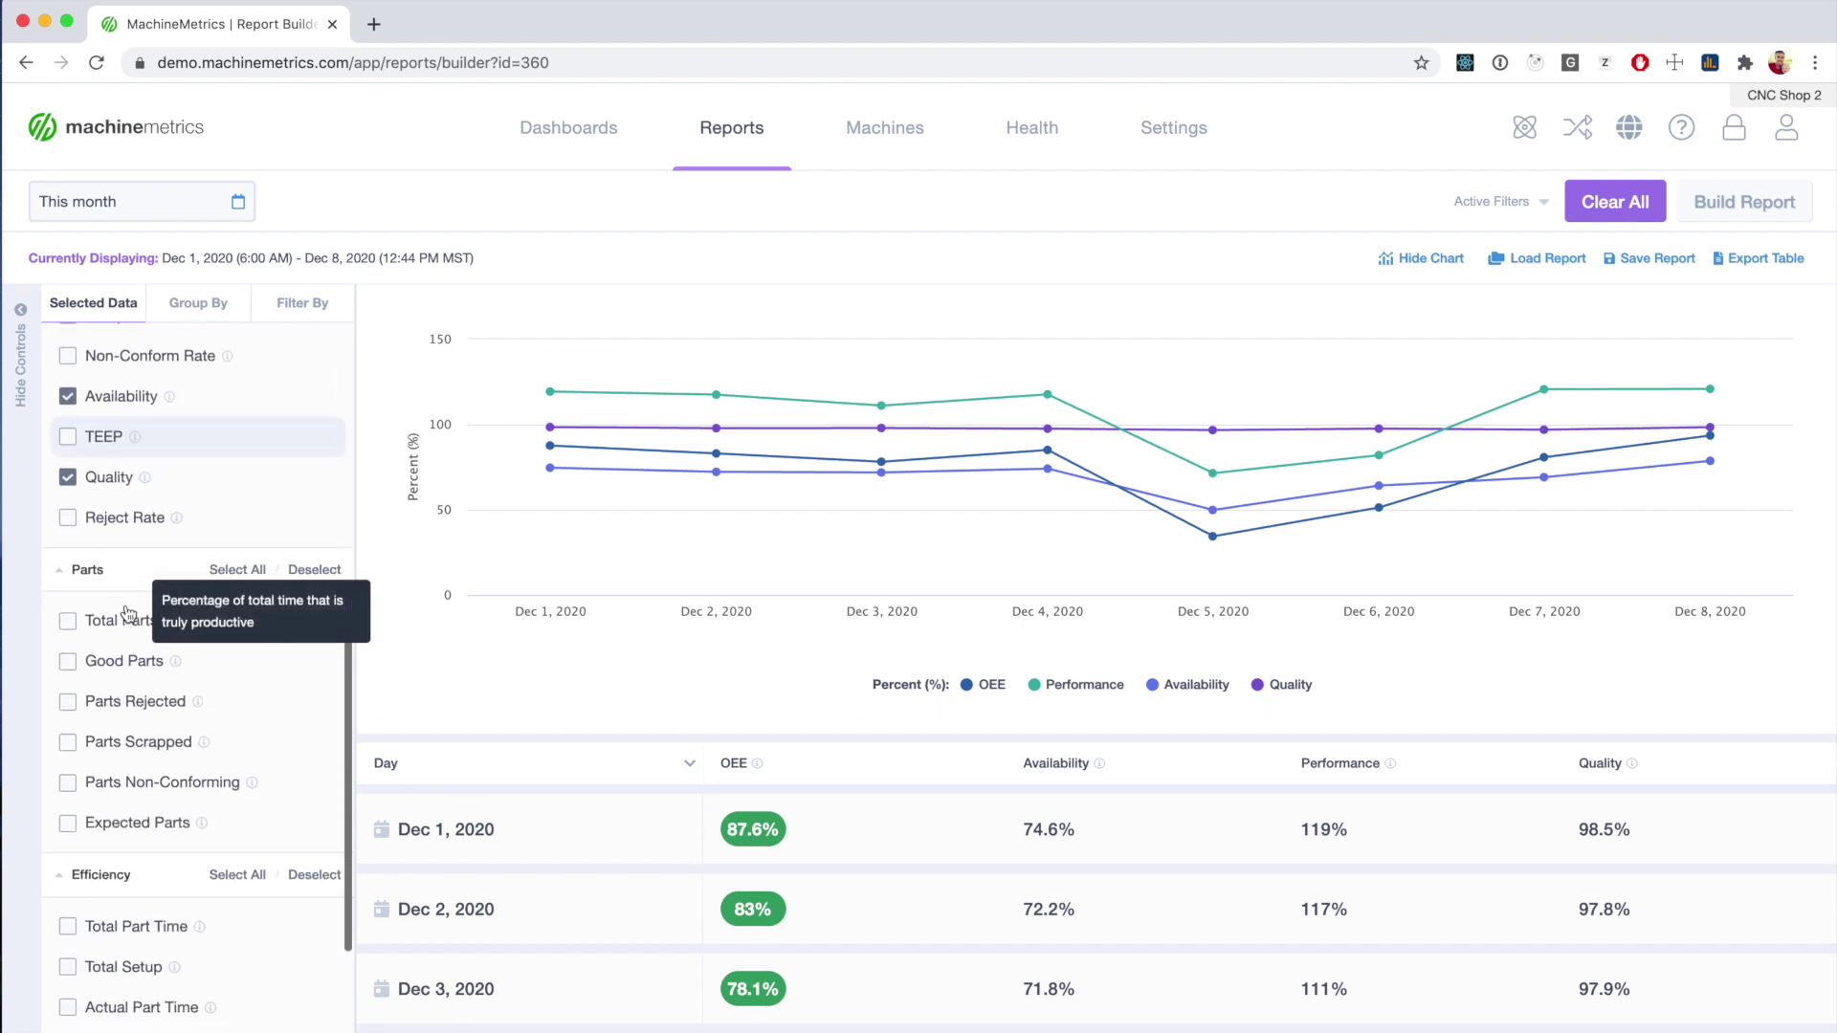
left_click(113, 660)
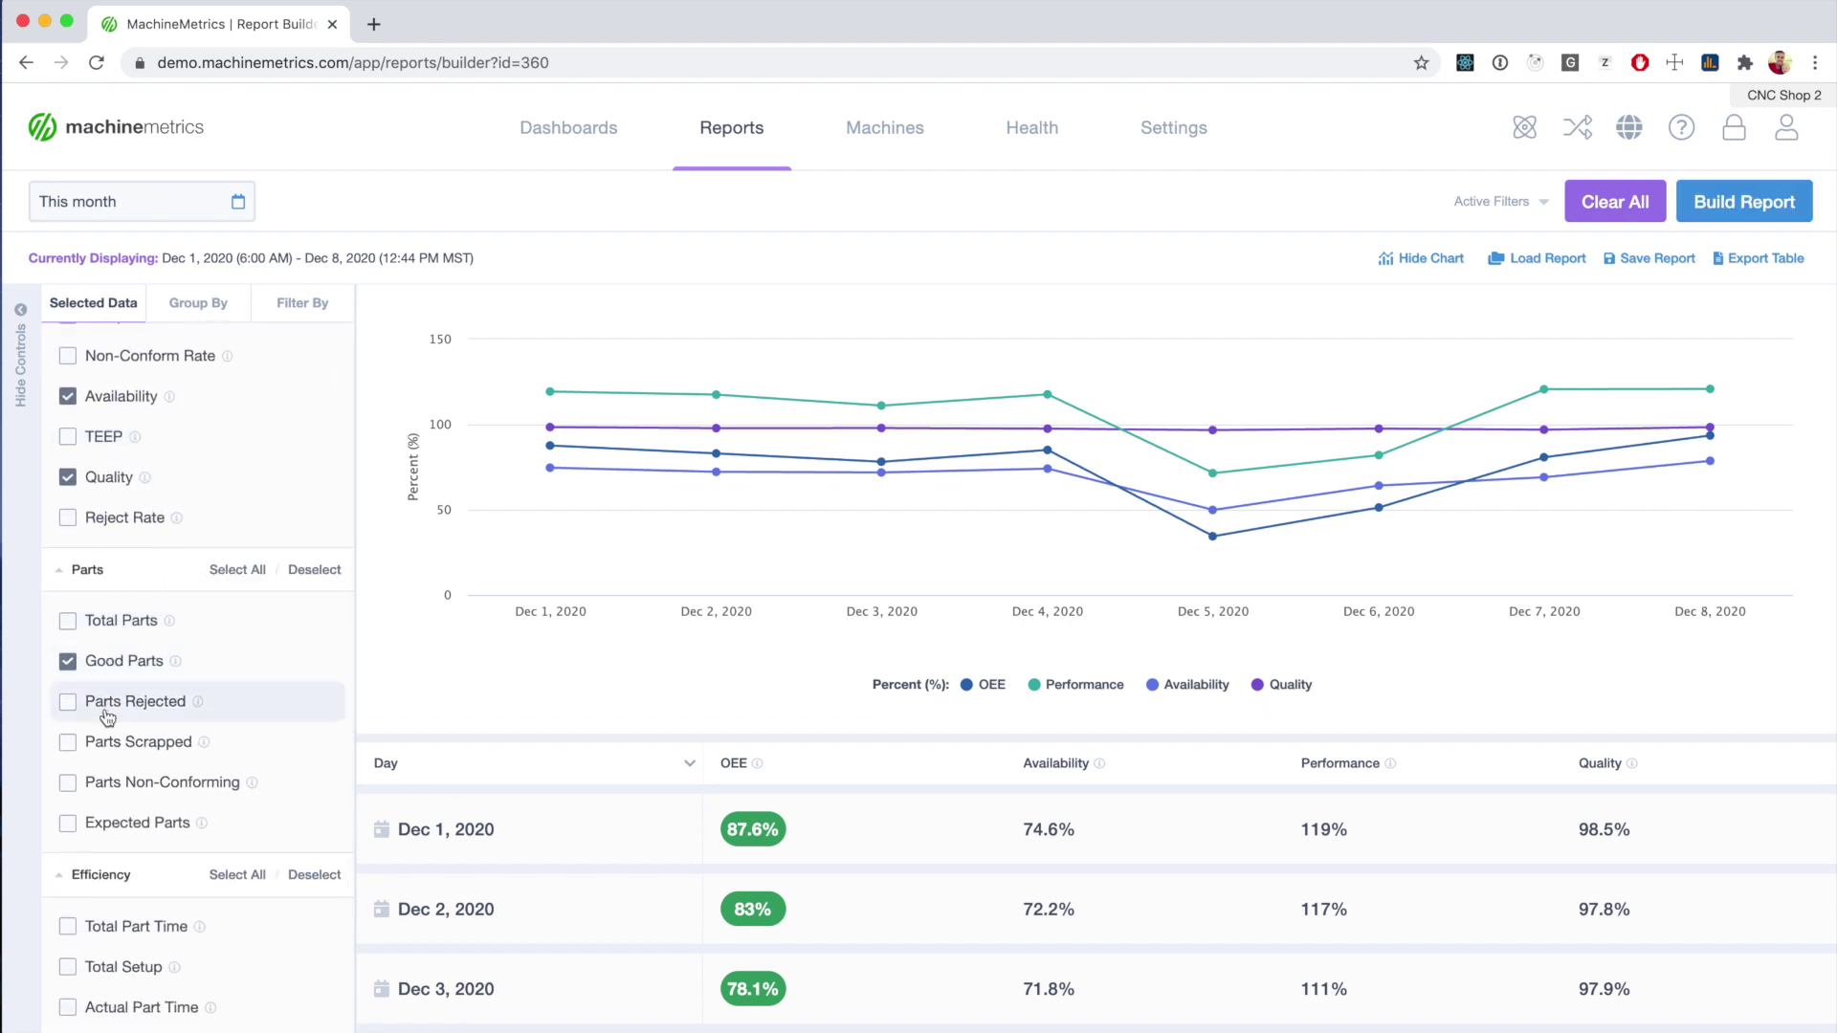
left_click(108, 706)
left_click(1743, 203)
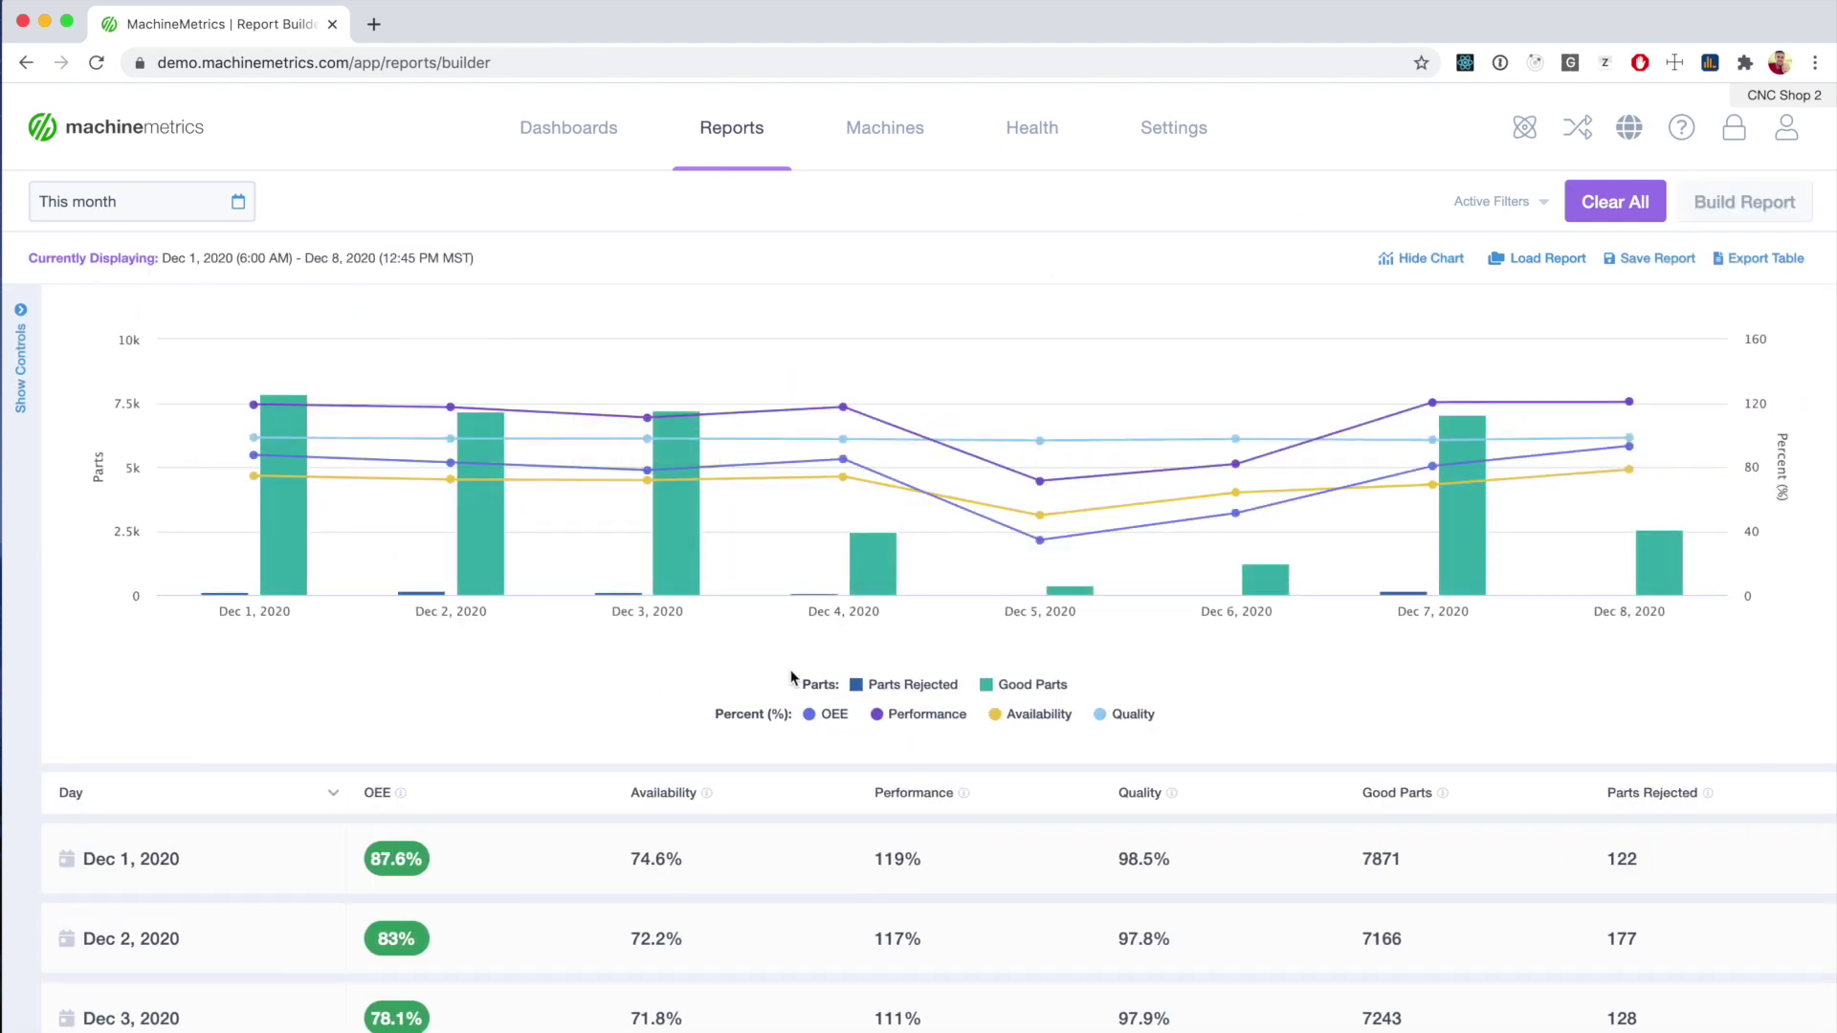
double_click(823, 687)
left_click(769, 691)
- Untick Good Parts, add Machine as a second grouping after Day, and rebuild
left_click(21, 421)
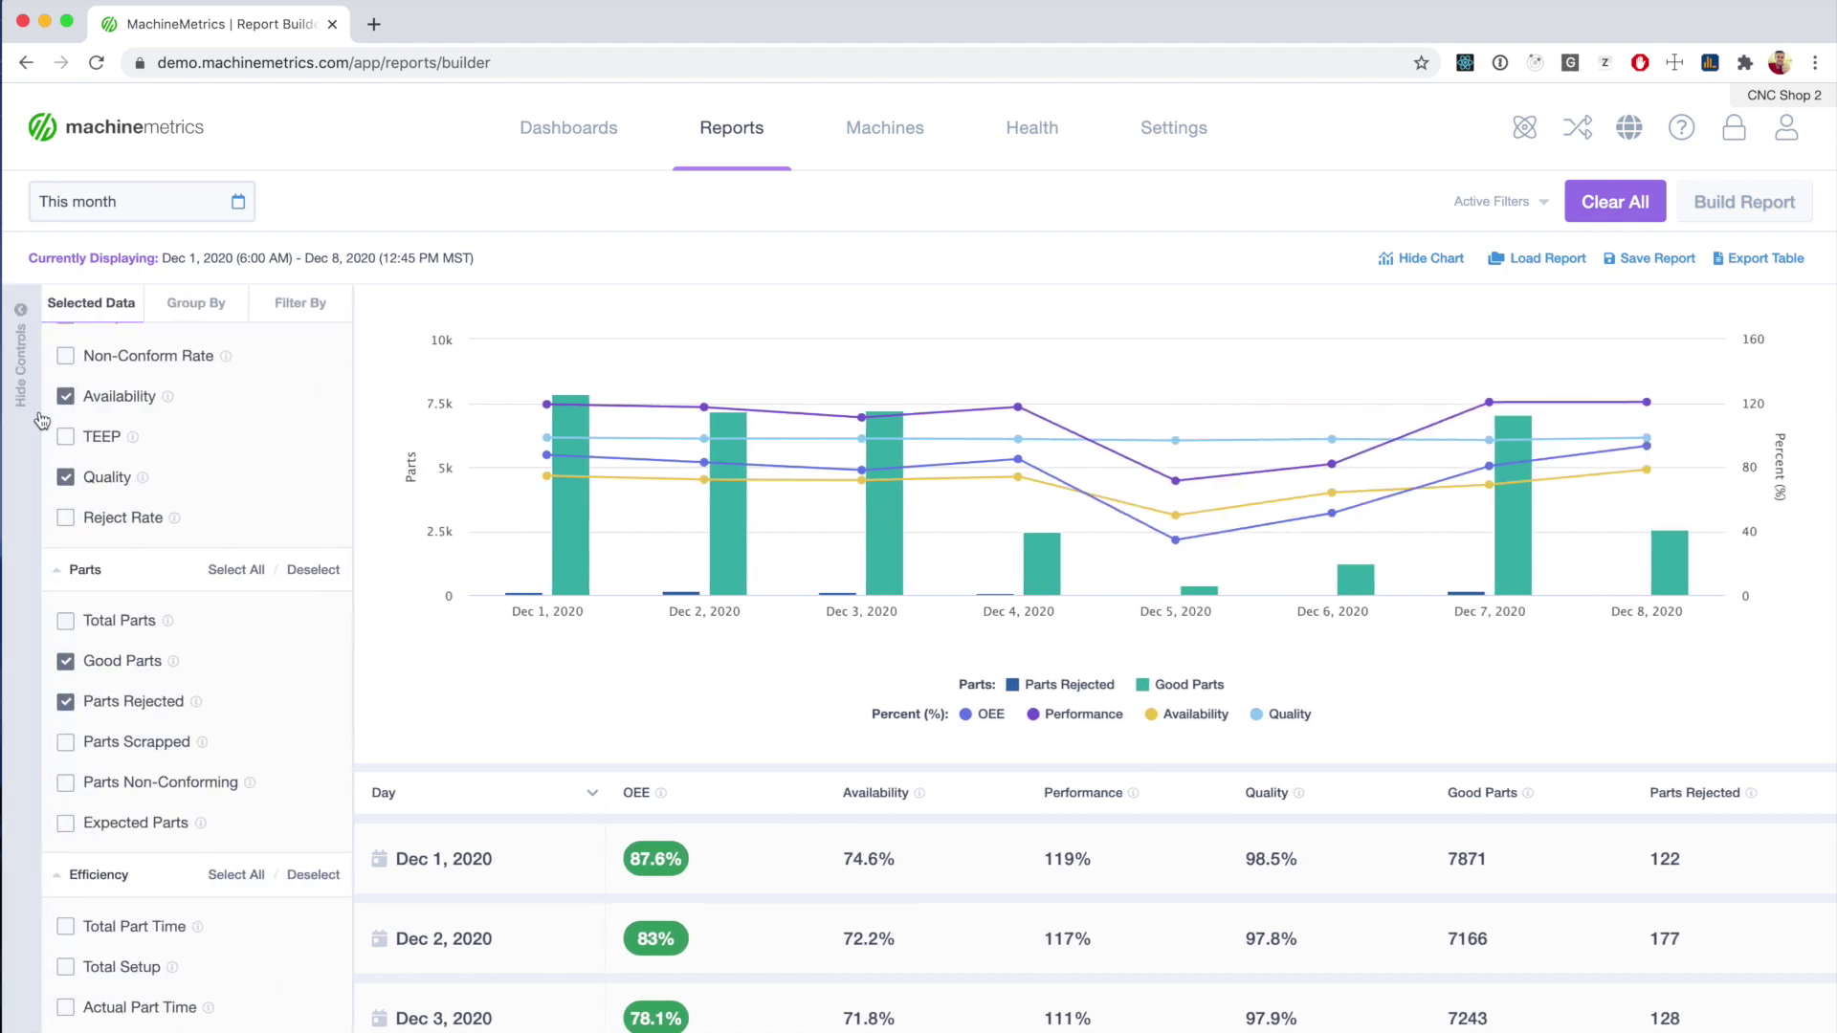
left_click(126, 660)
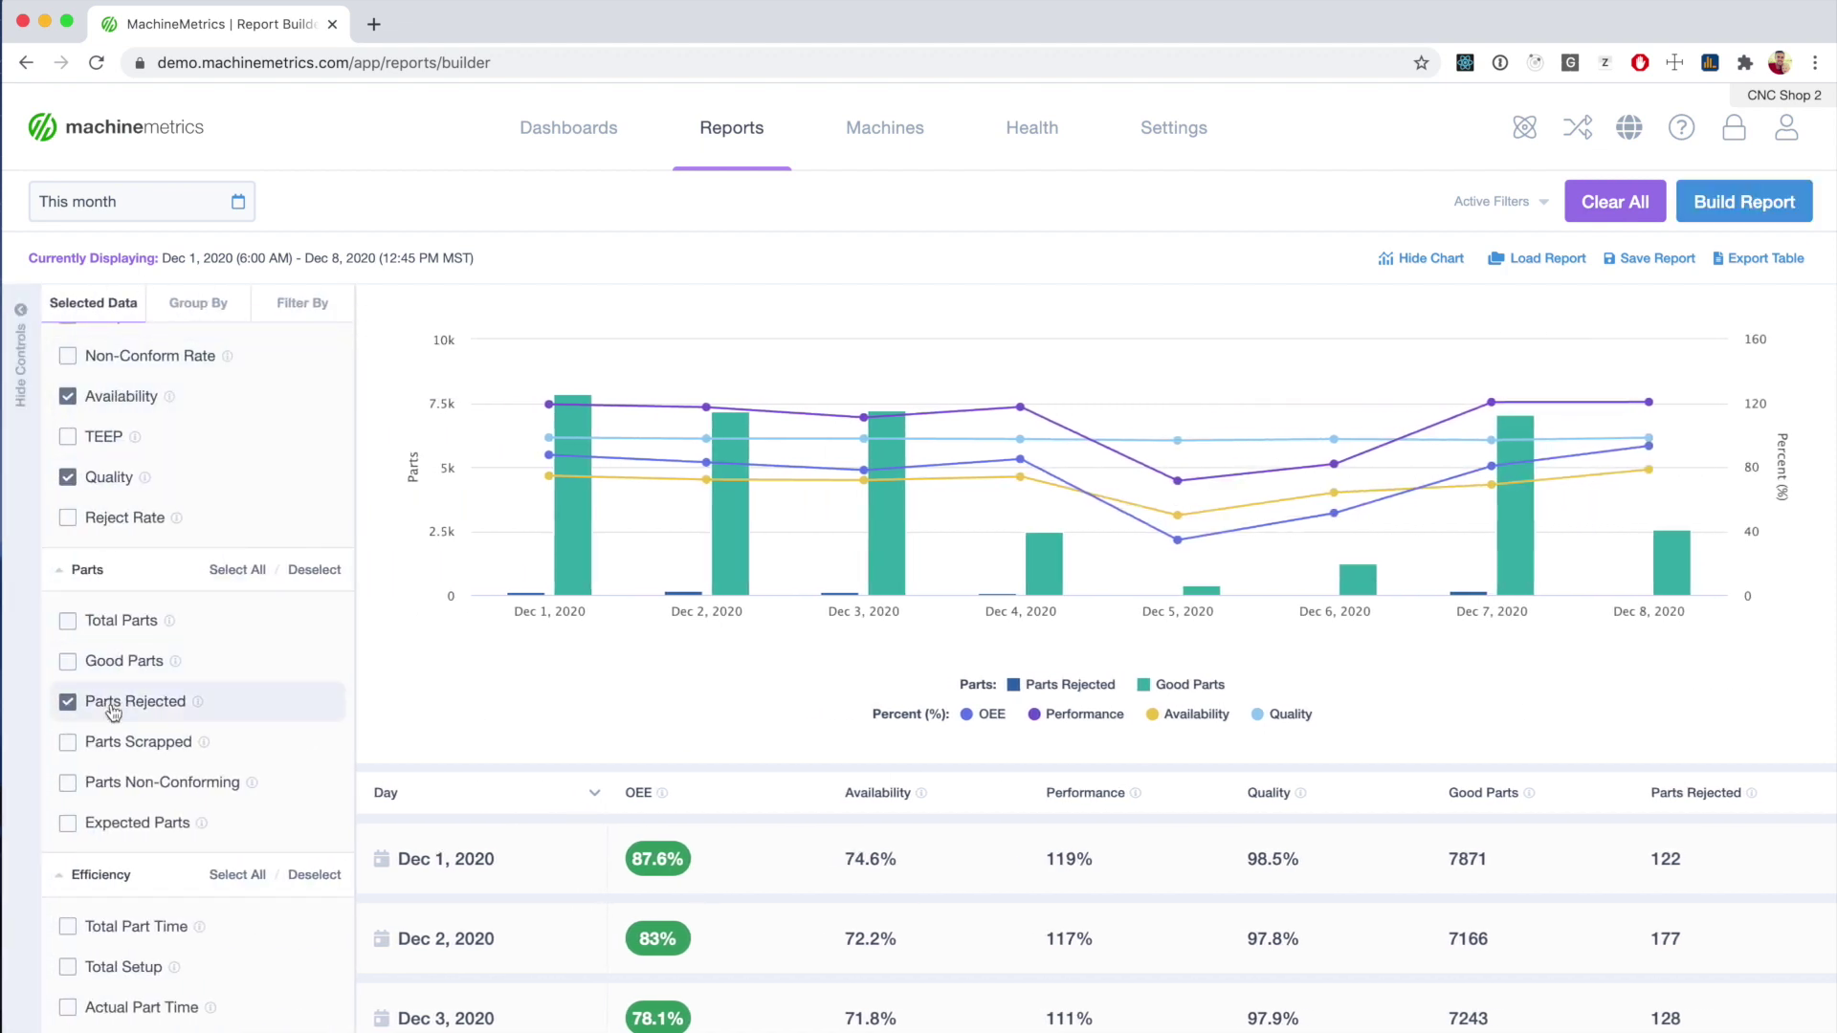
left_click(201, 304)
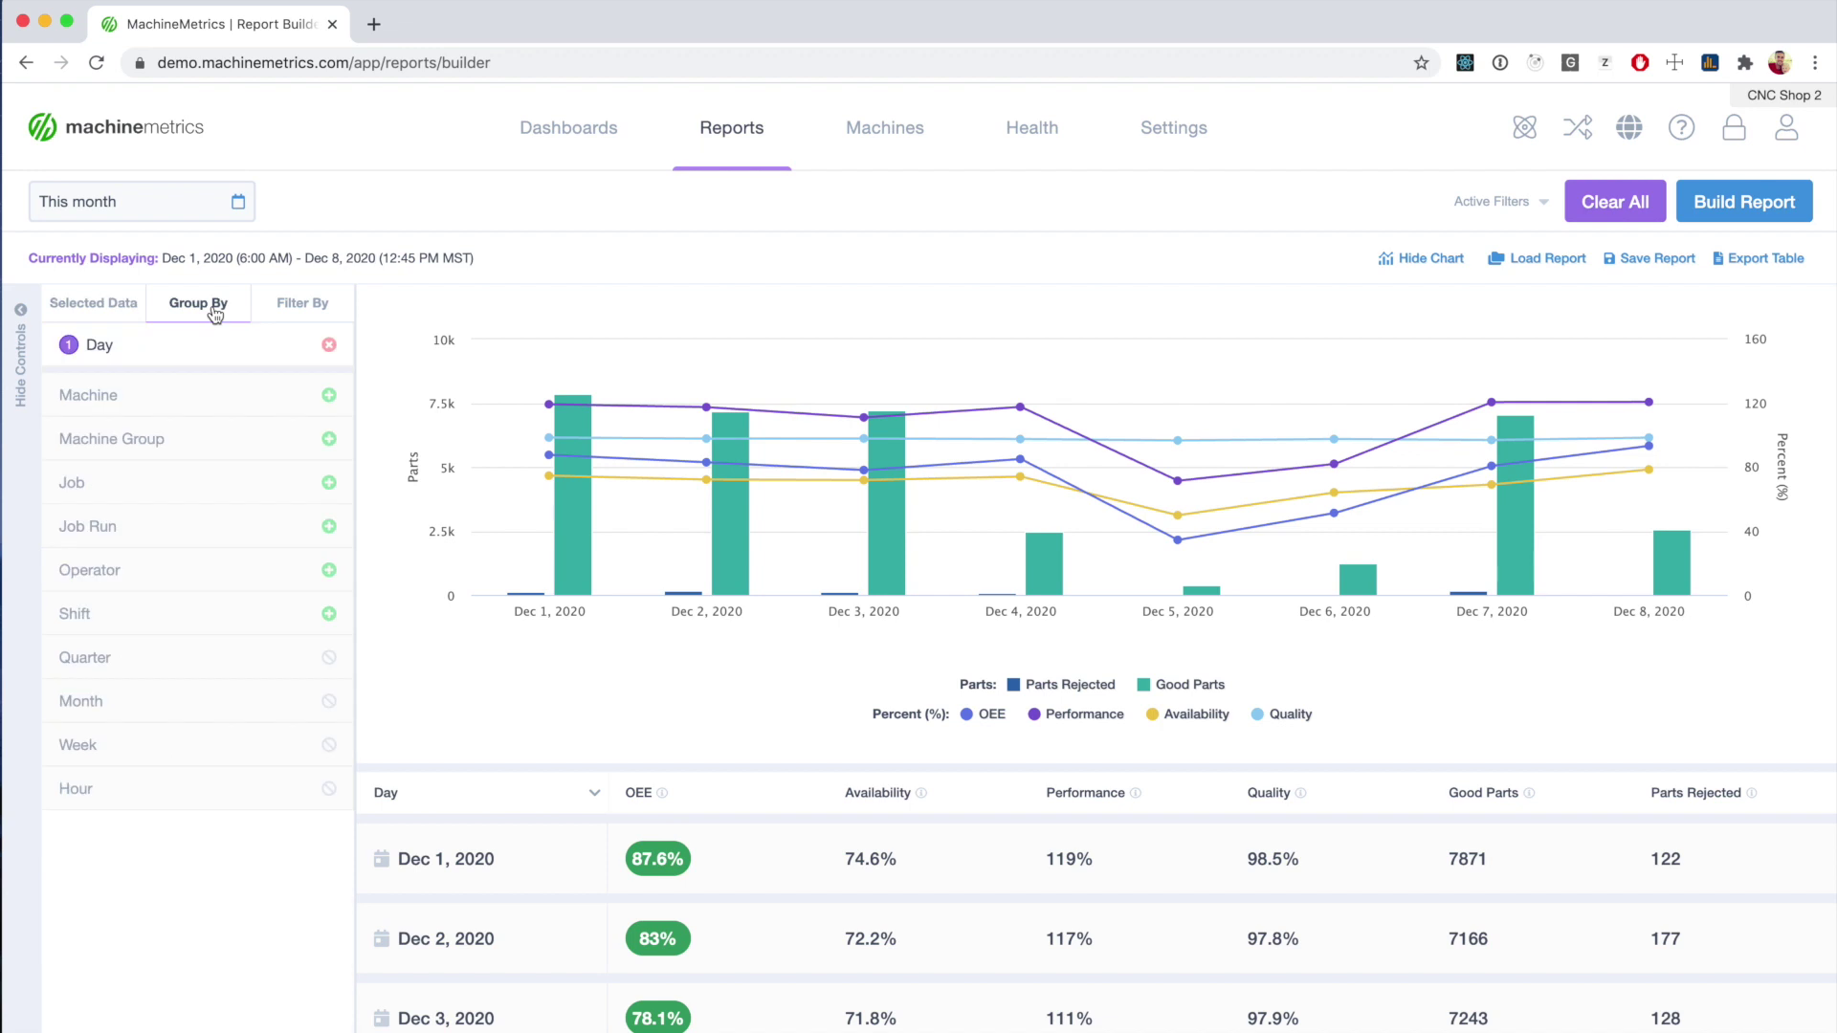
left_click(144, 397)
left_click(1742, 203)
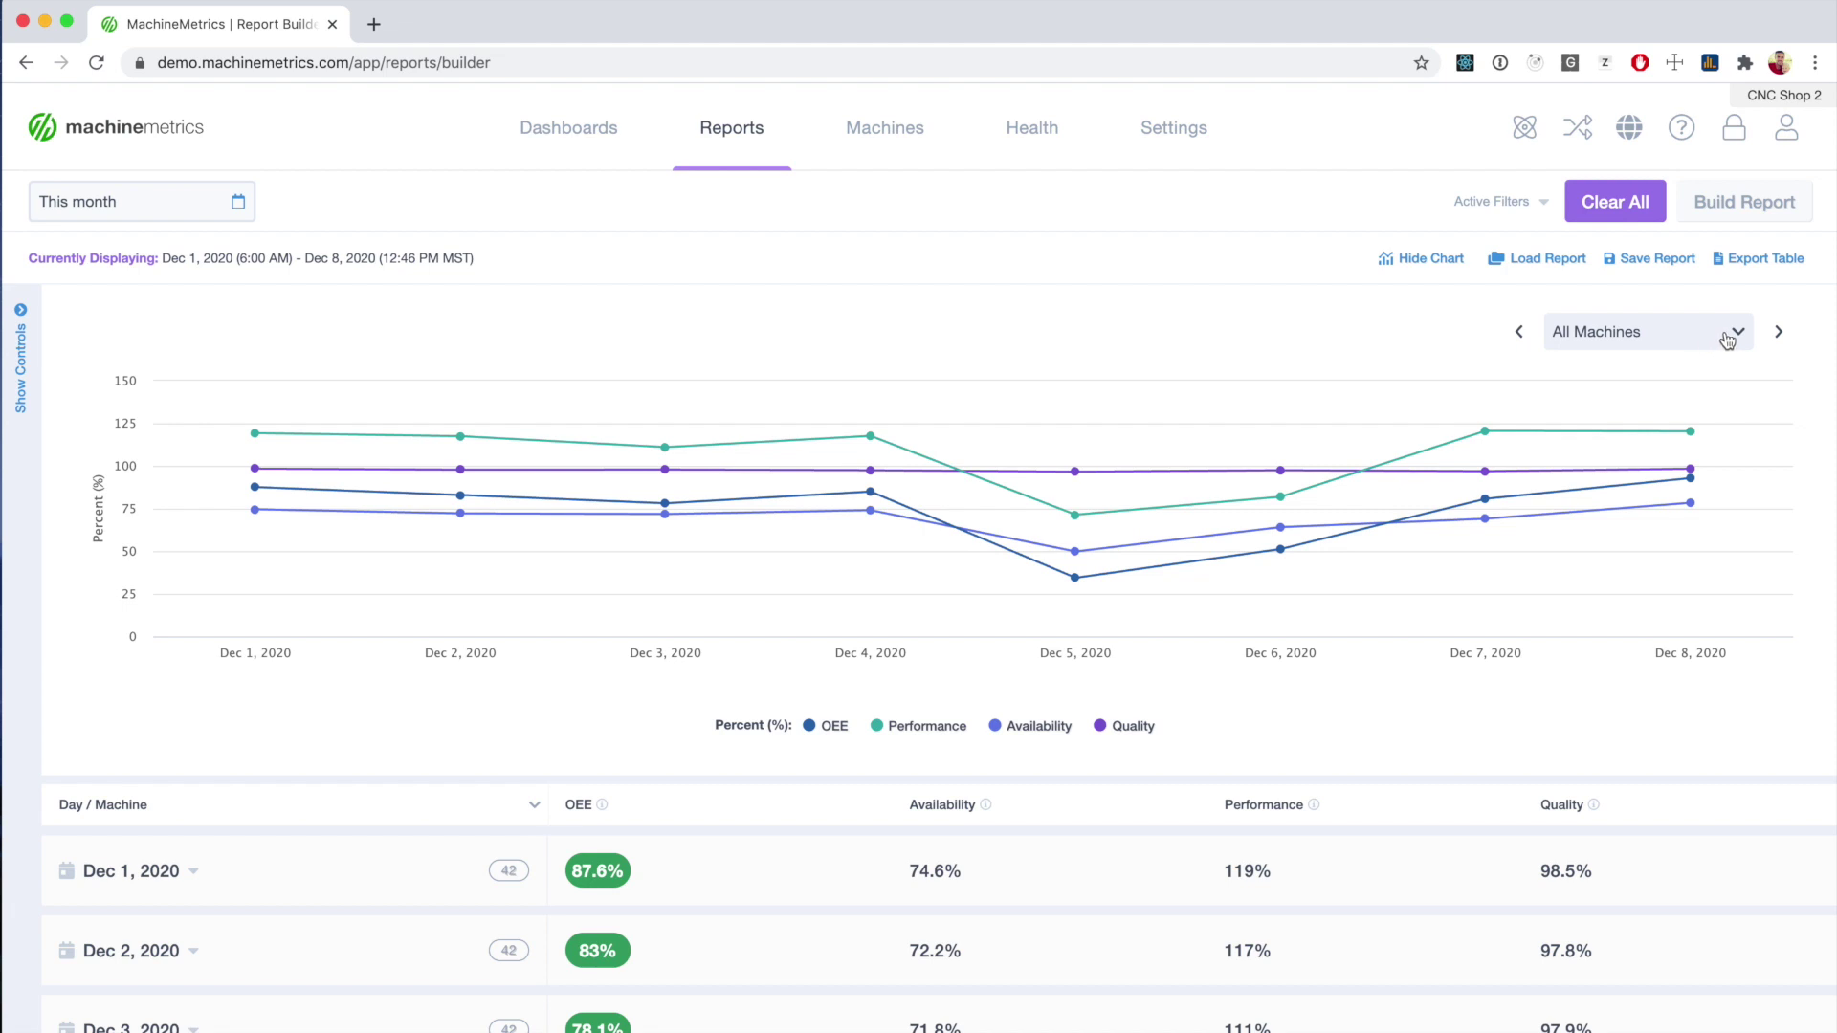
- Chart machine L 300-01, then step machine by machine through to LB 3000-03's chart
left_click(1715, 335)
left_click(1673, 467)
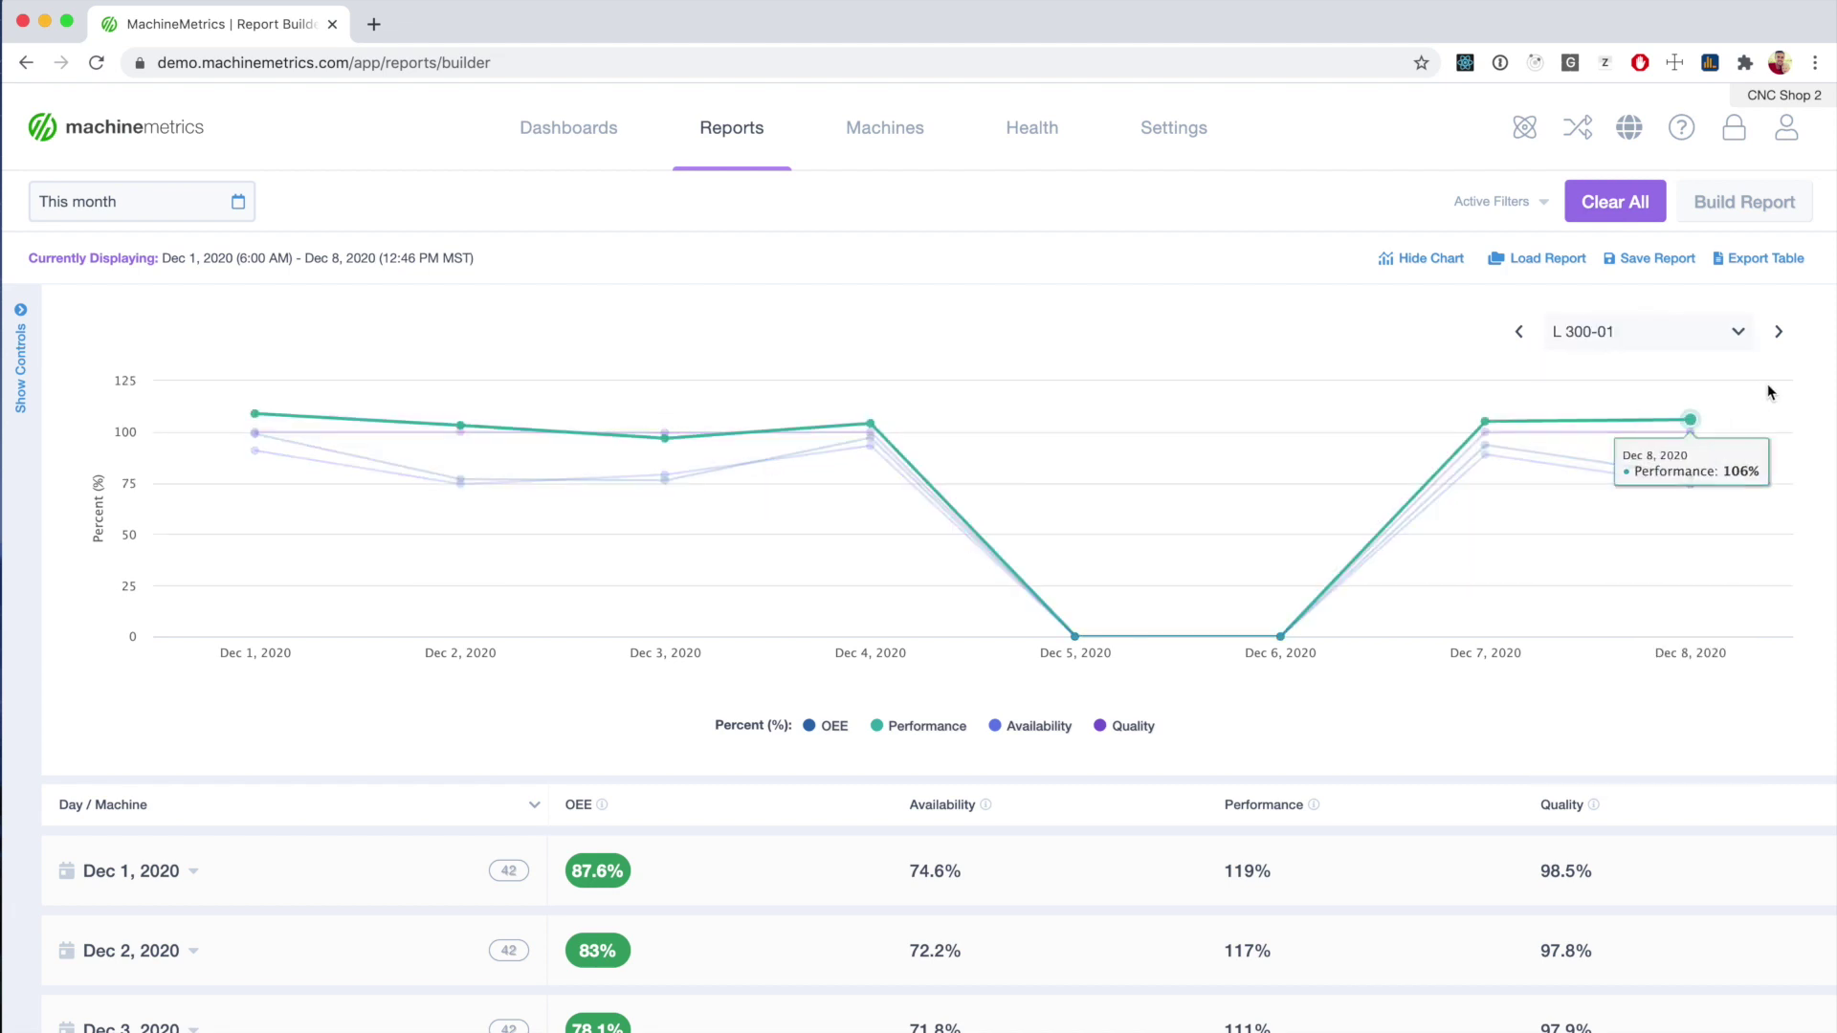
left_click(1779, 339)
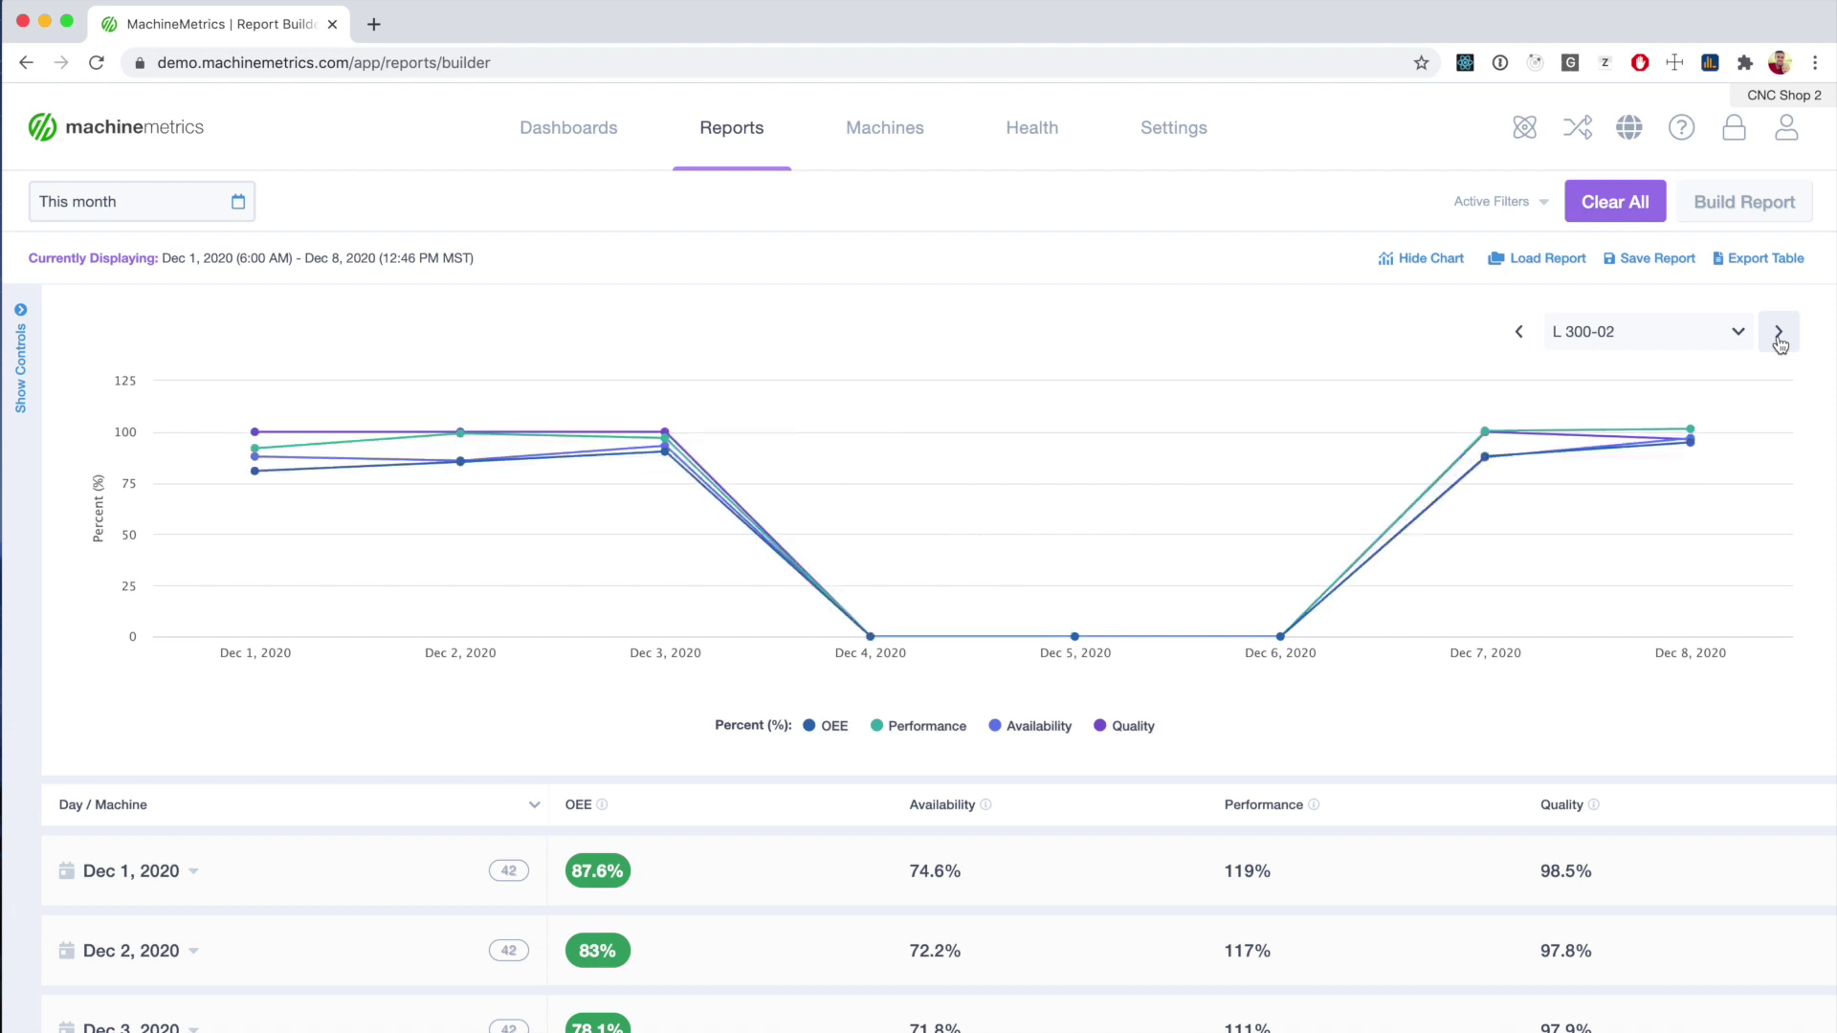
left_click(1779, 340)
left_click(1779, 339)
left_click(1779, 340)
left_click(1779, 340)
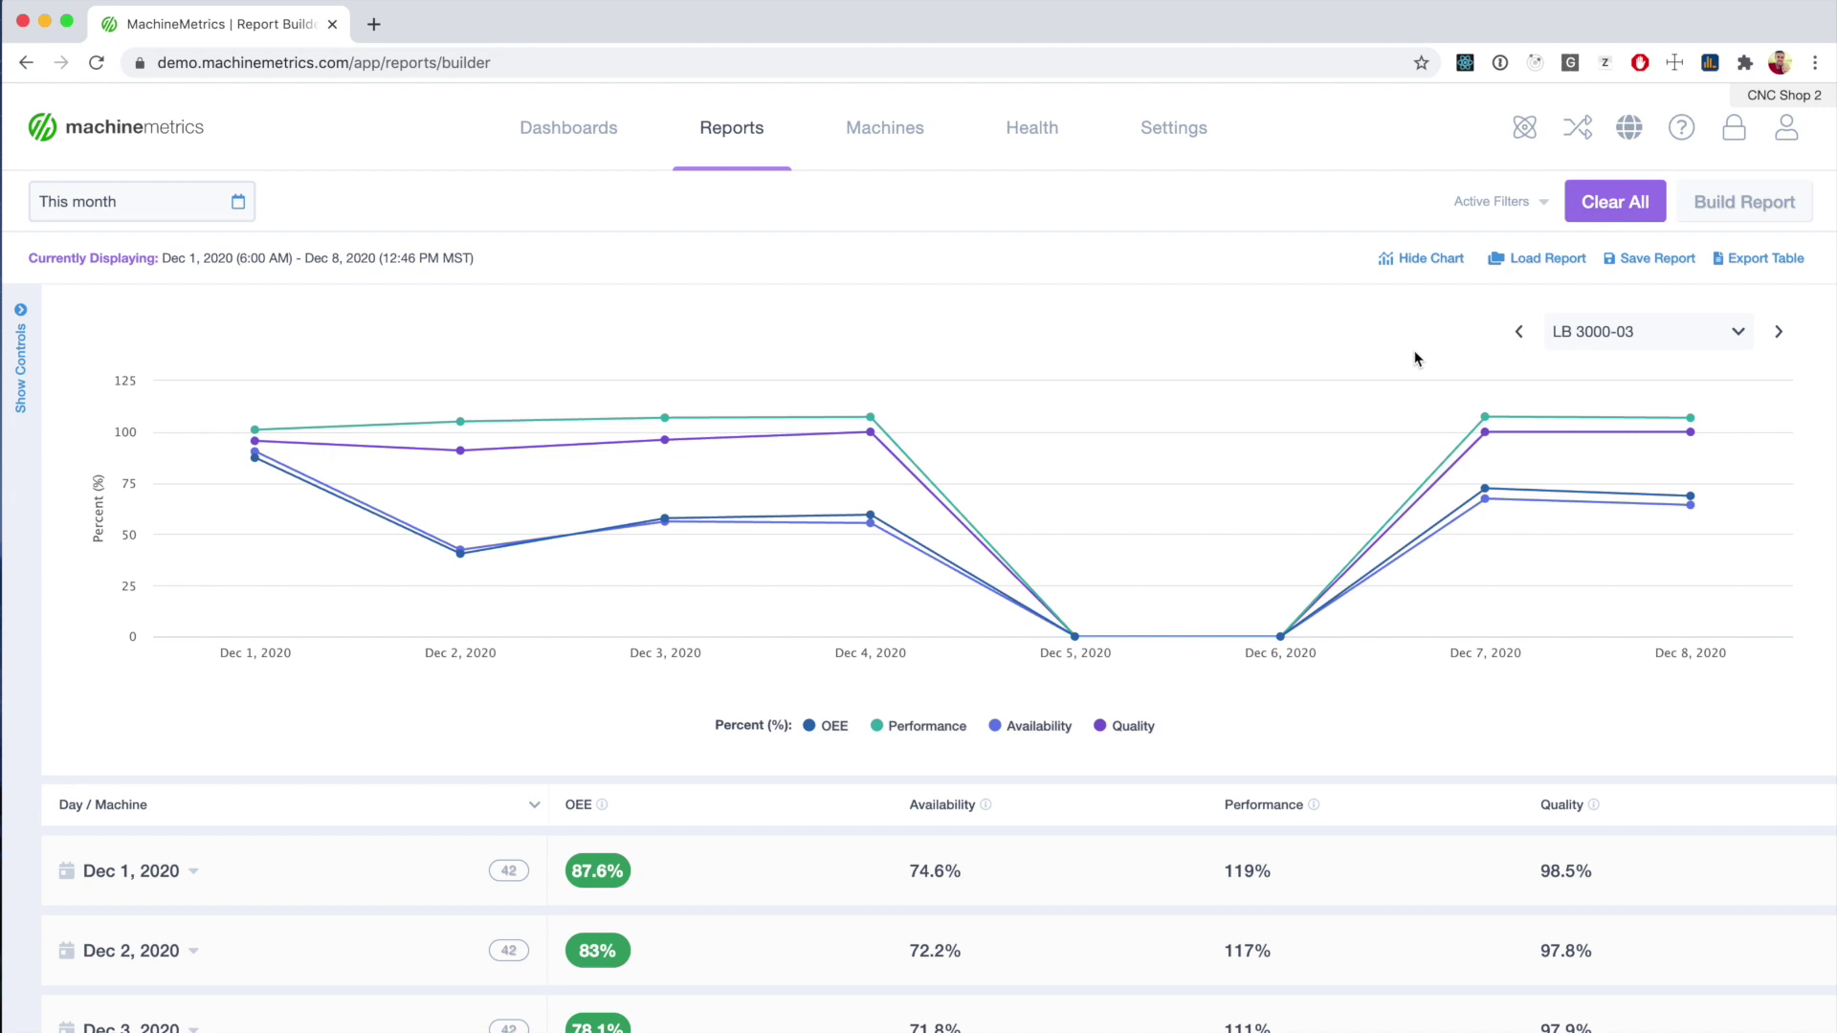
- Return the chart to All Machines and bring up the report controls panel
left_click(1593, 334)
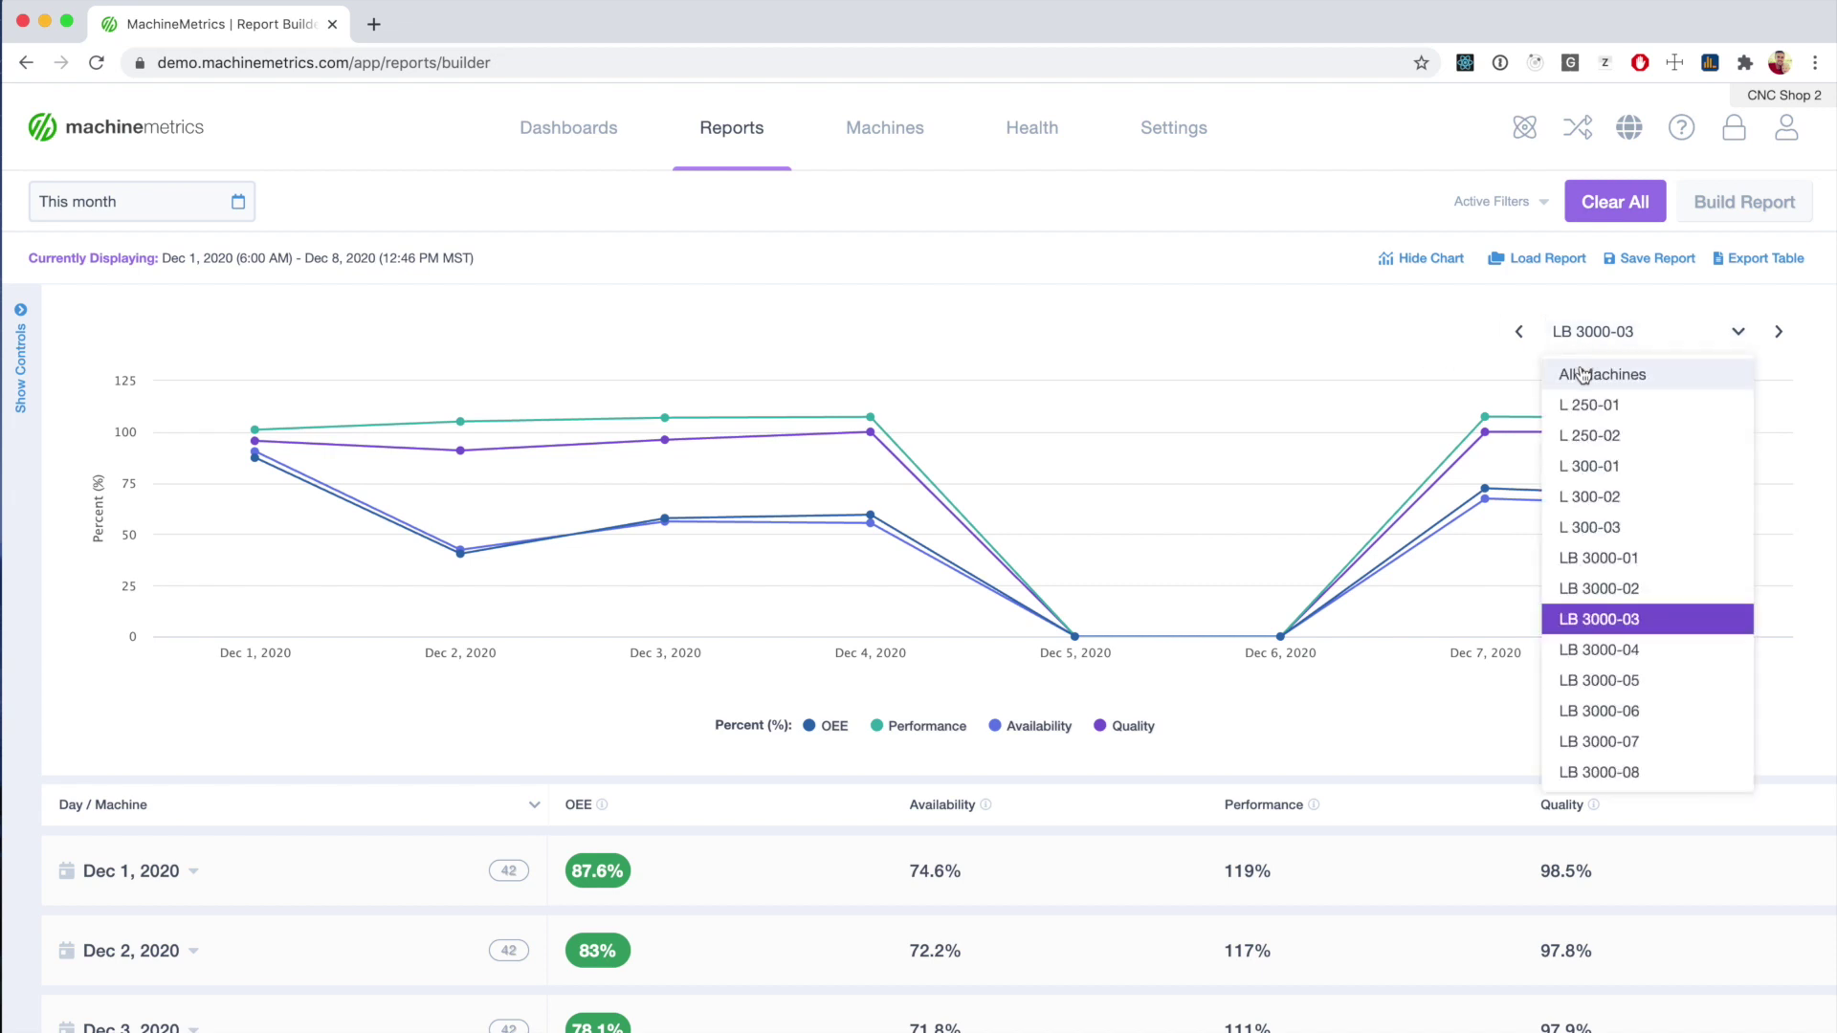
left_click(1600, 381)
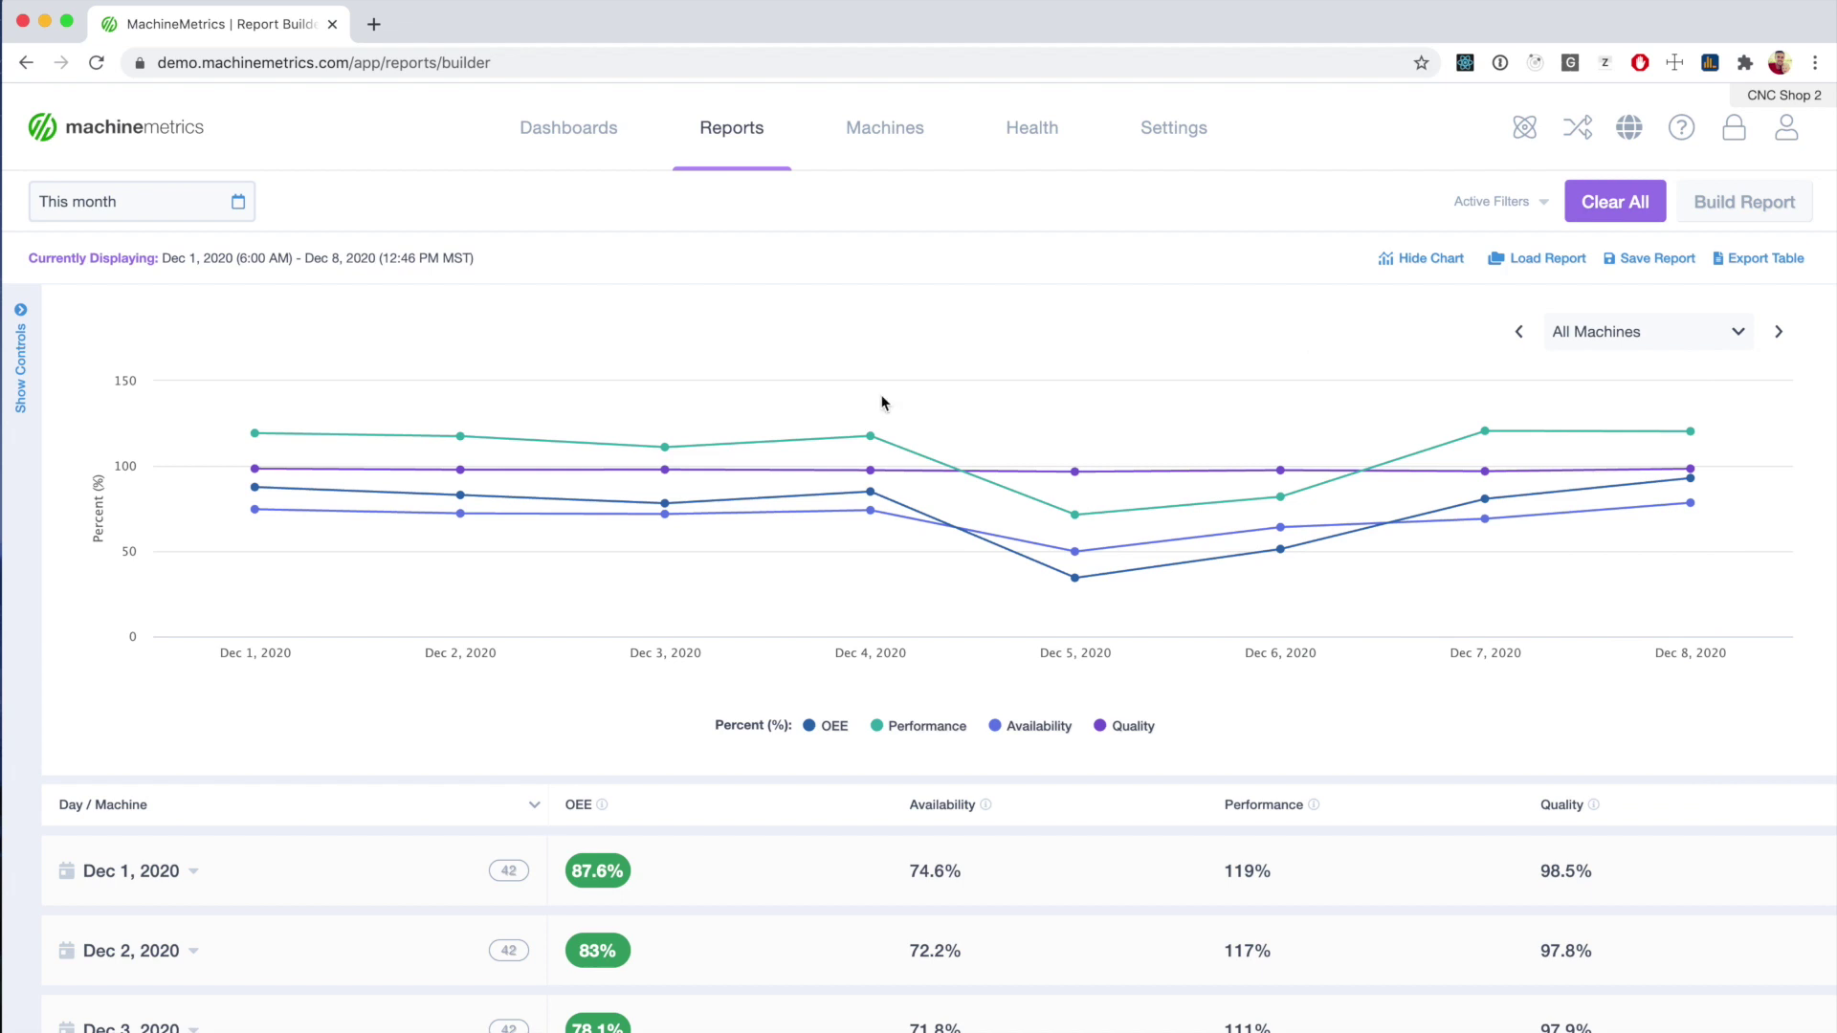
left_click(20, 359)
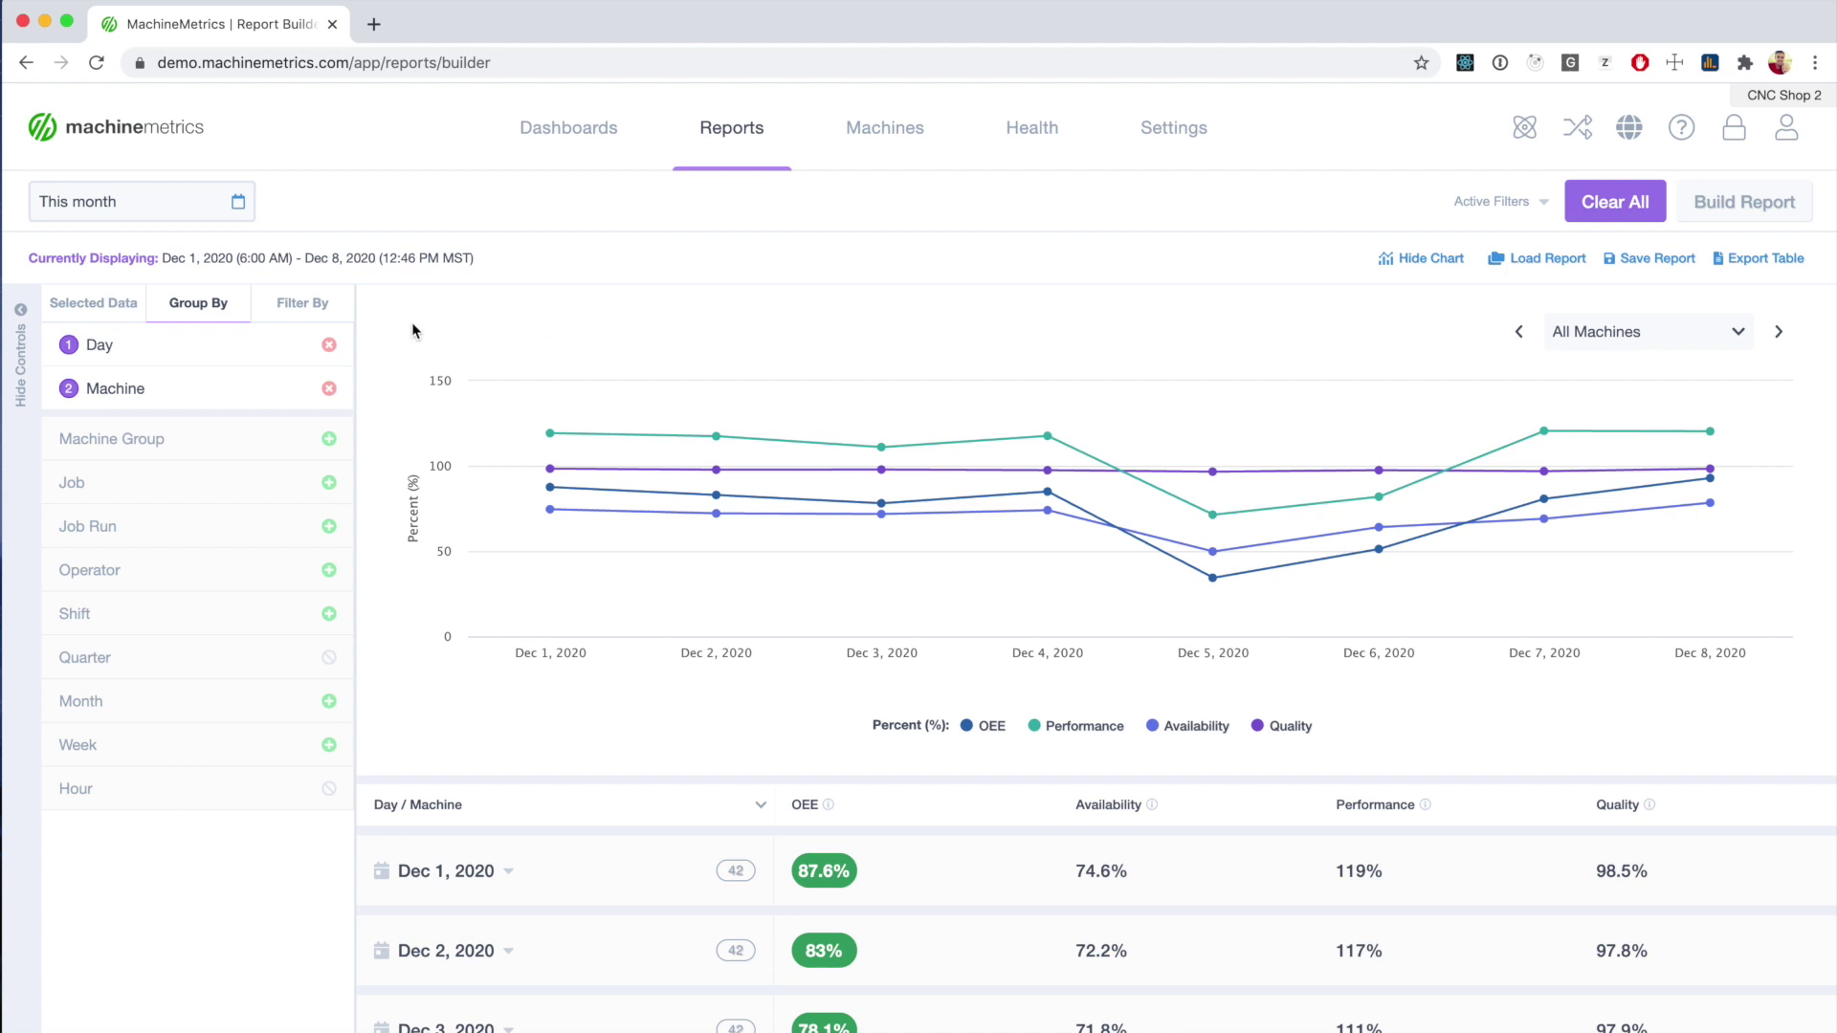
- Replace the Day and Machine grouping with Job Run, rebuild, and view the first page of runs
left_click(237, 356)
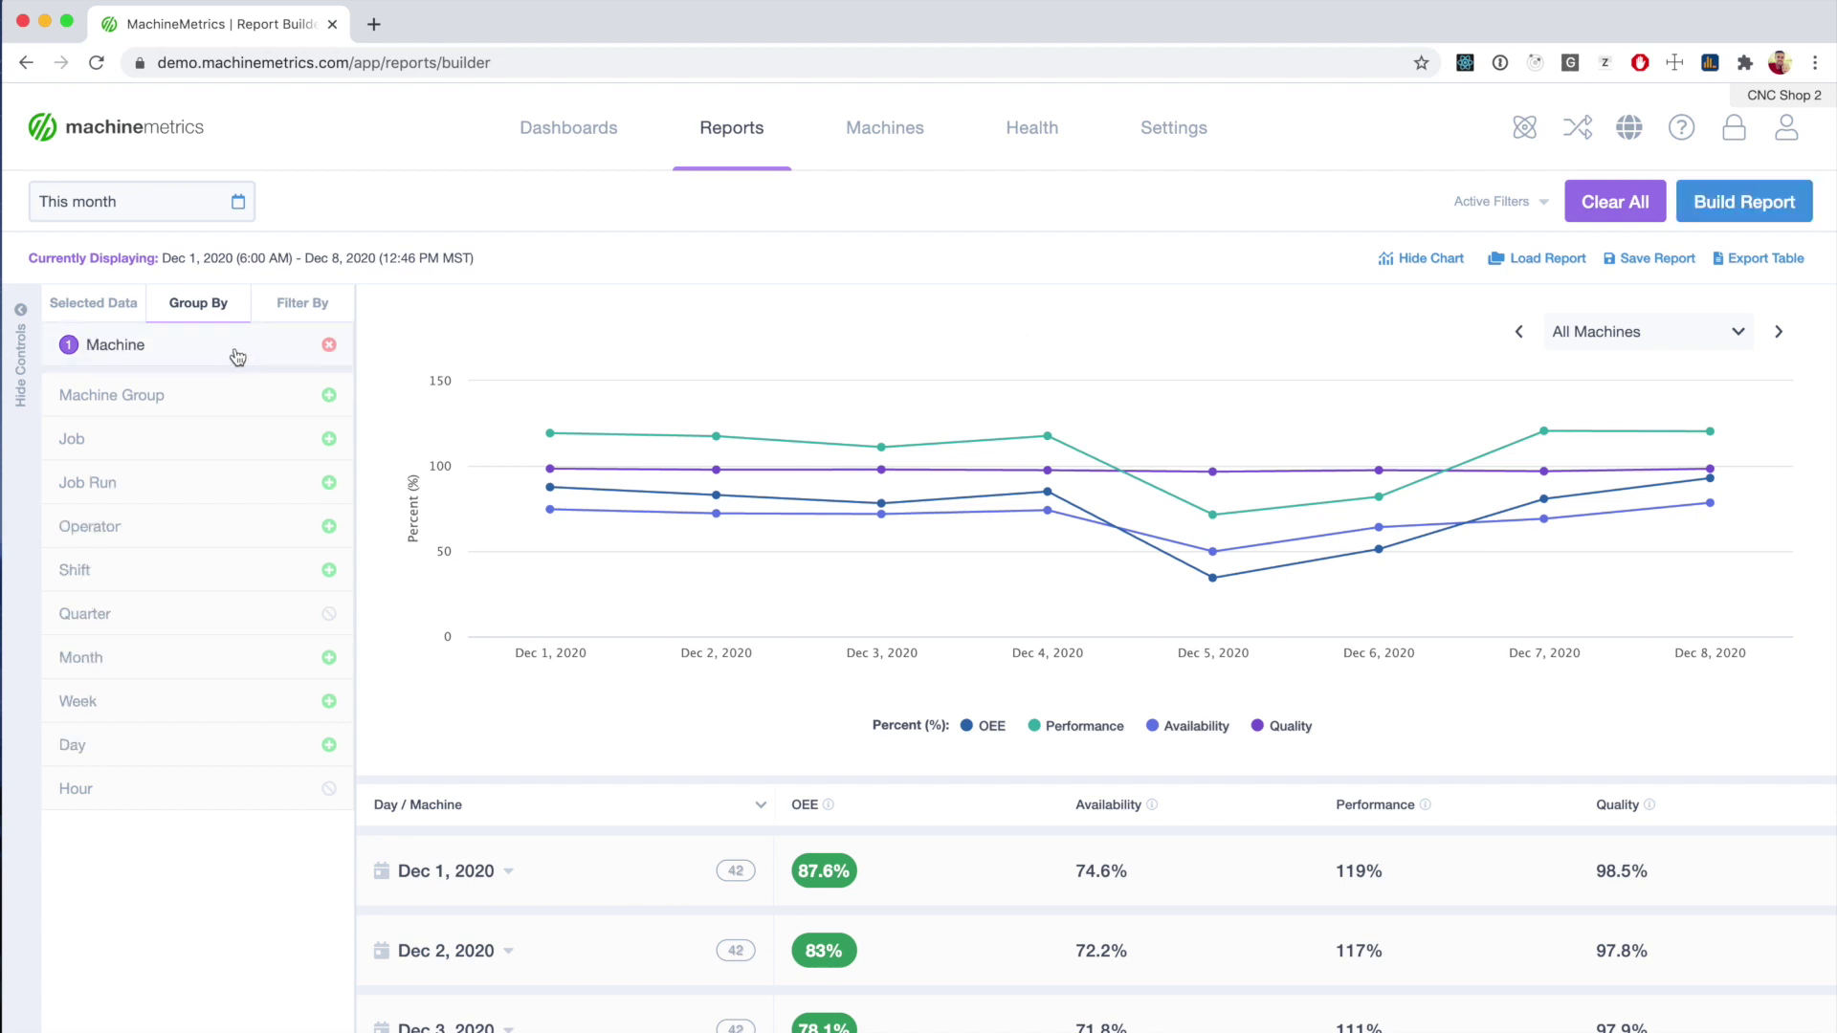
left_click(244, 354)
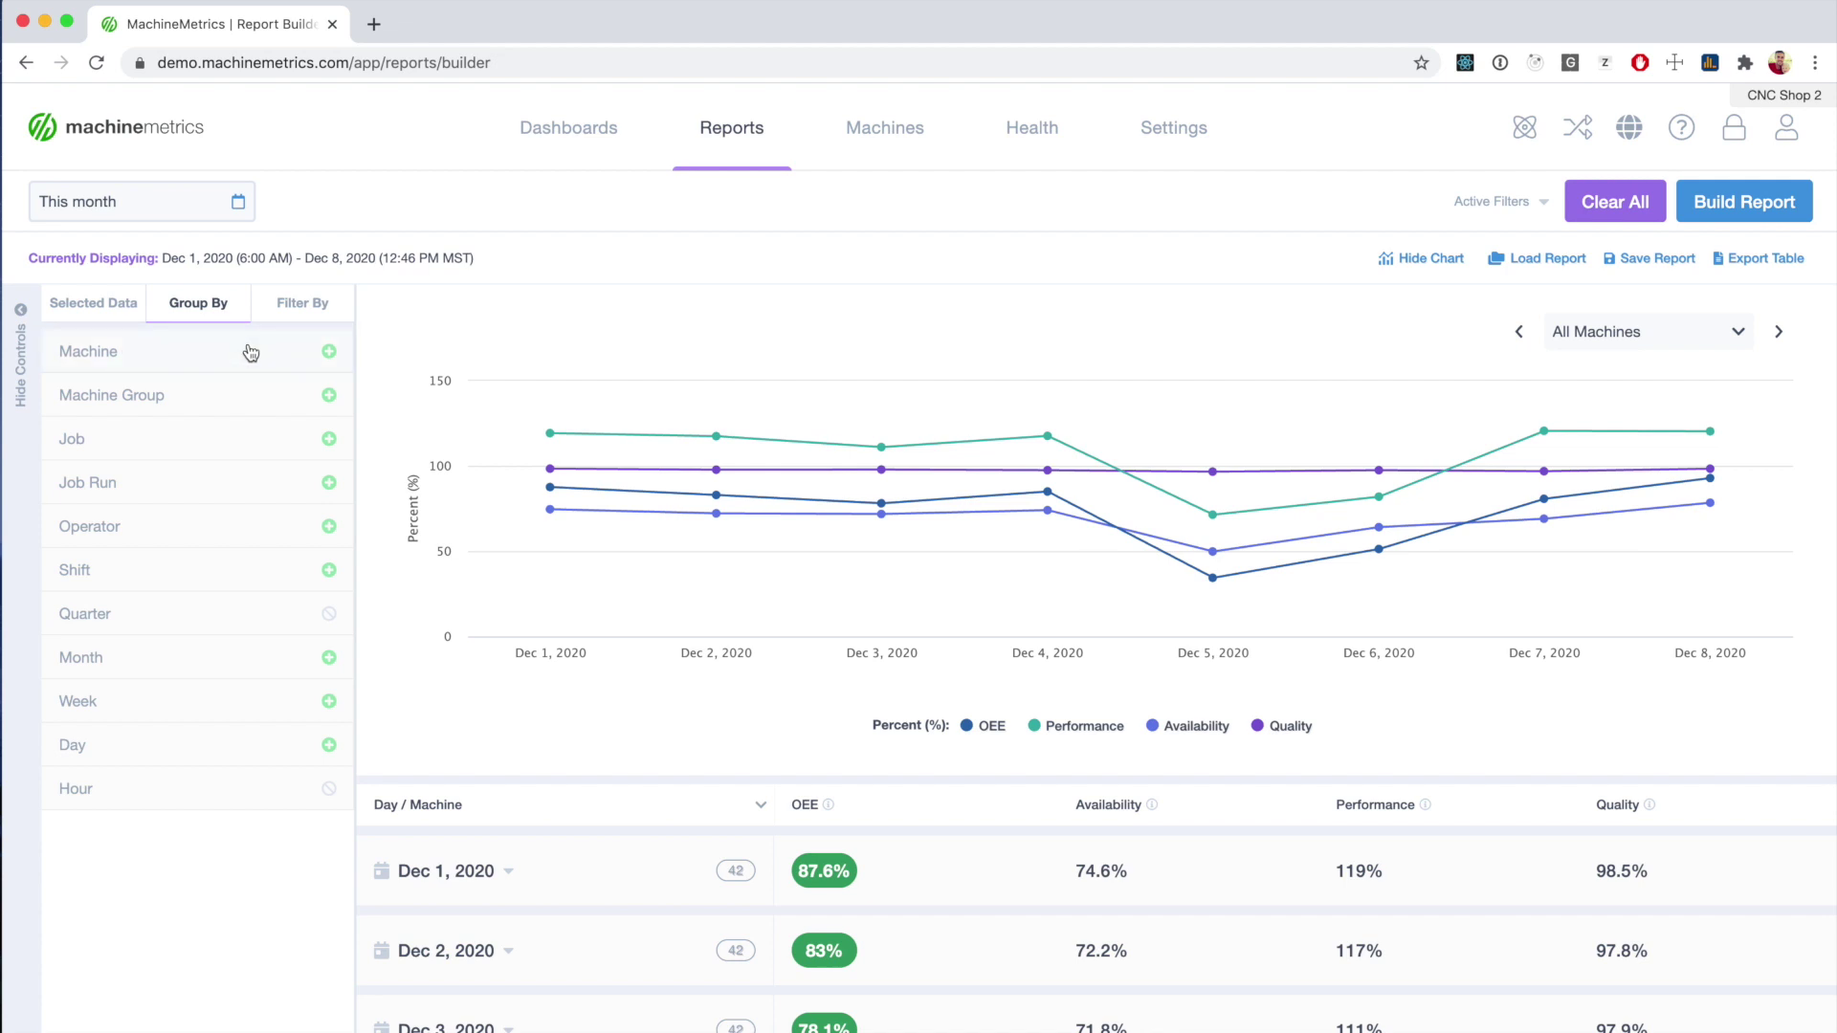
left_click(187, 495)
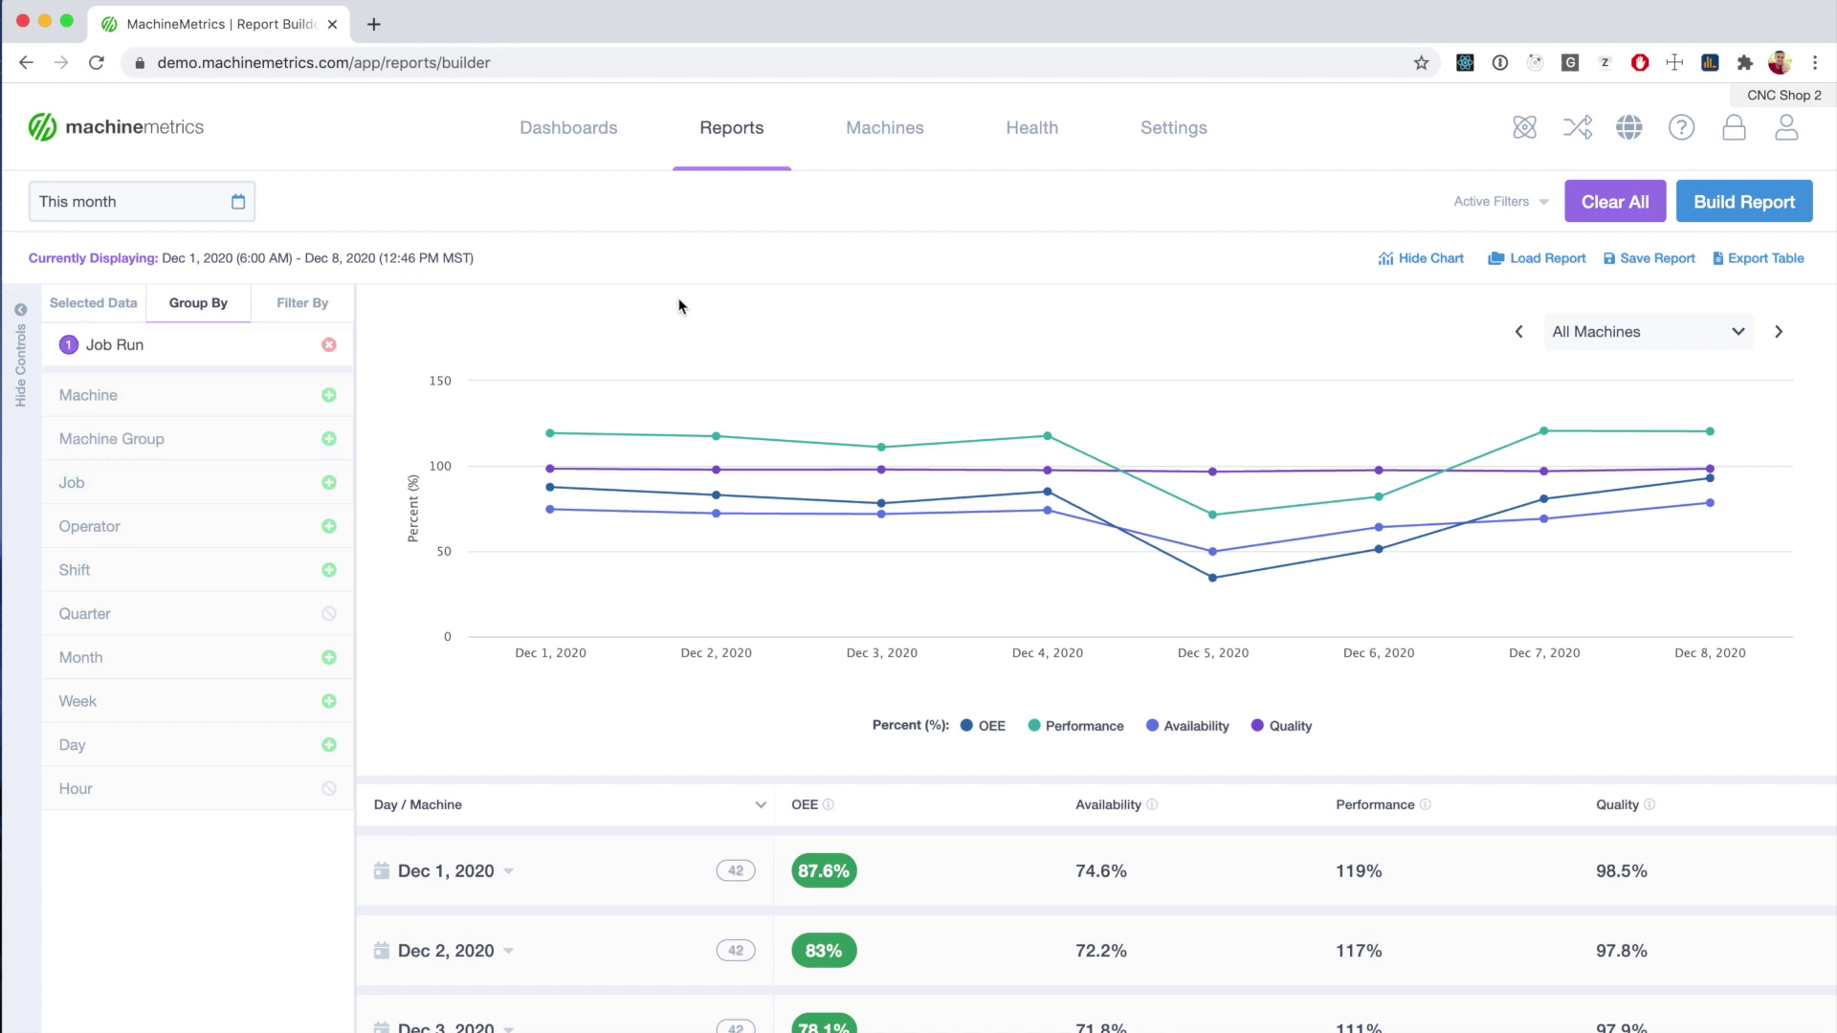
left_click(1744, 210)
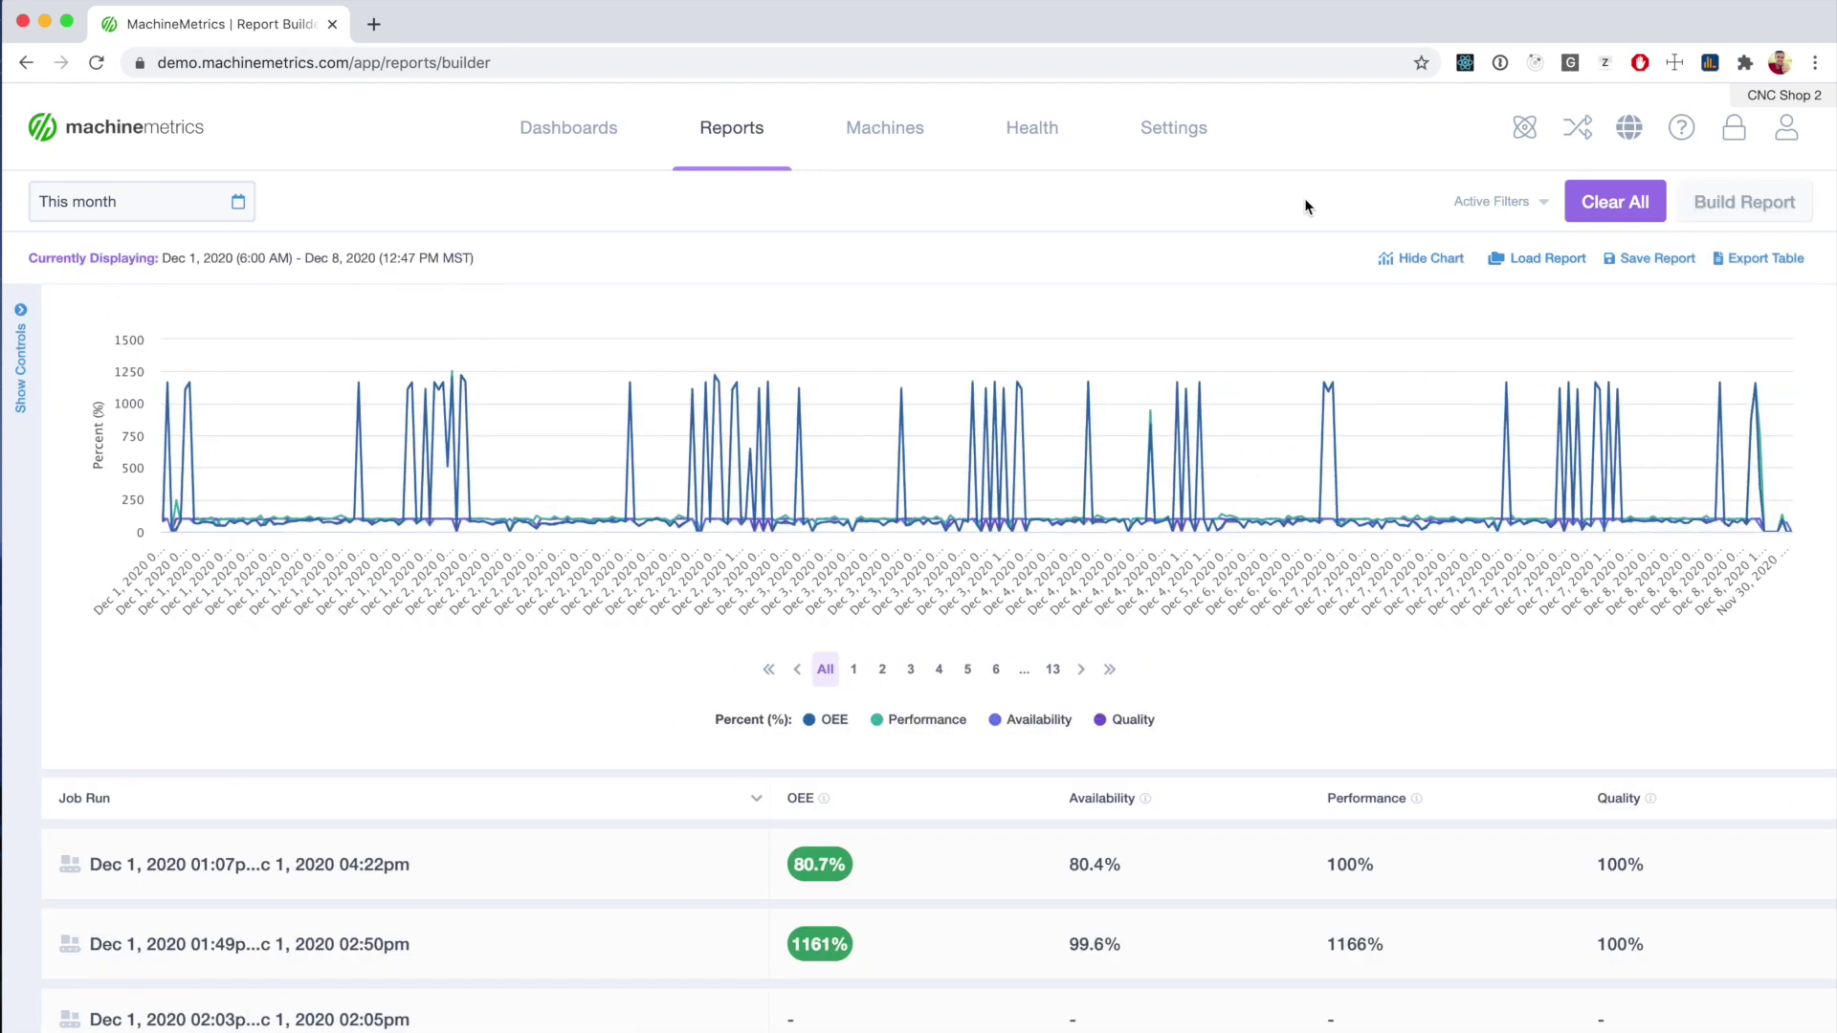
left_click(1082, 673)
left_click(1081, 674)
left_click(1081, 675)
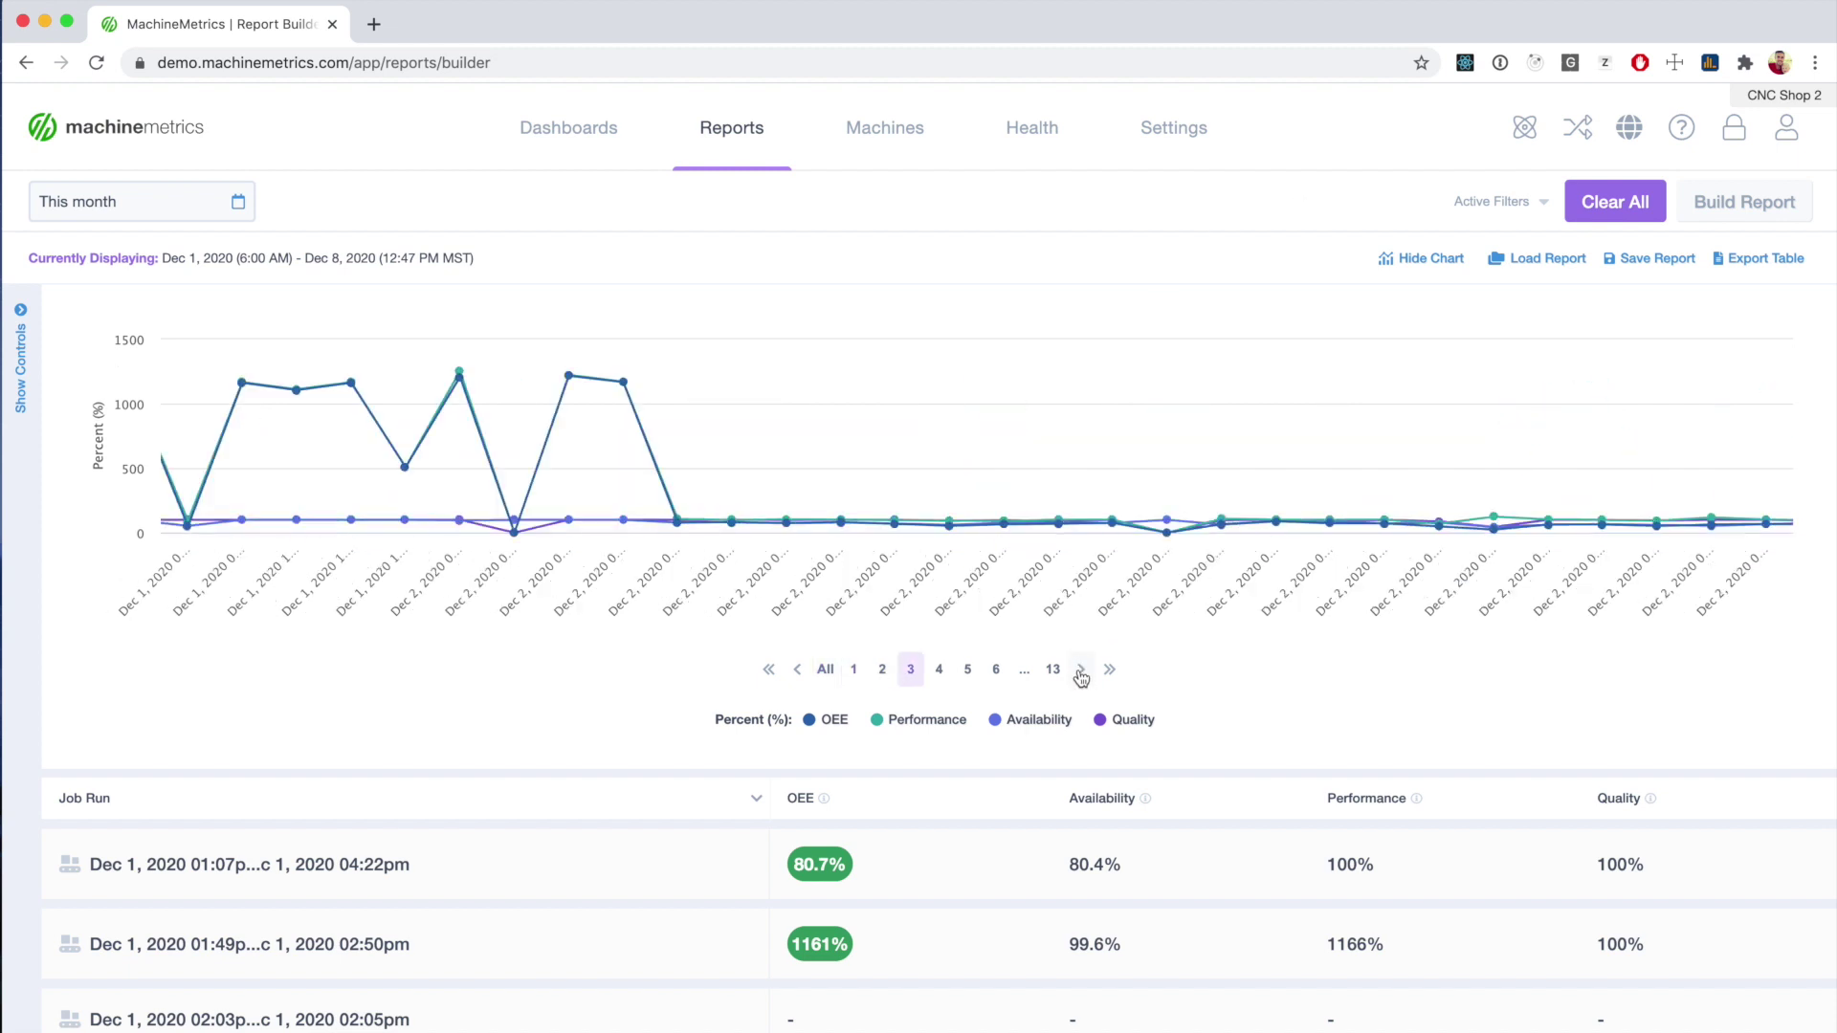
left_click(1081, 675)
left_click(1082, 675)
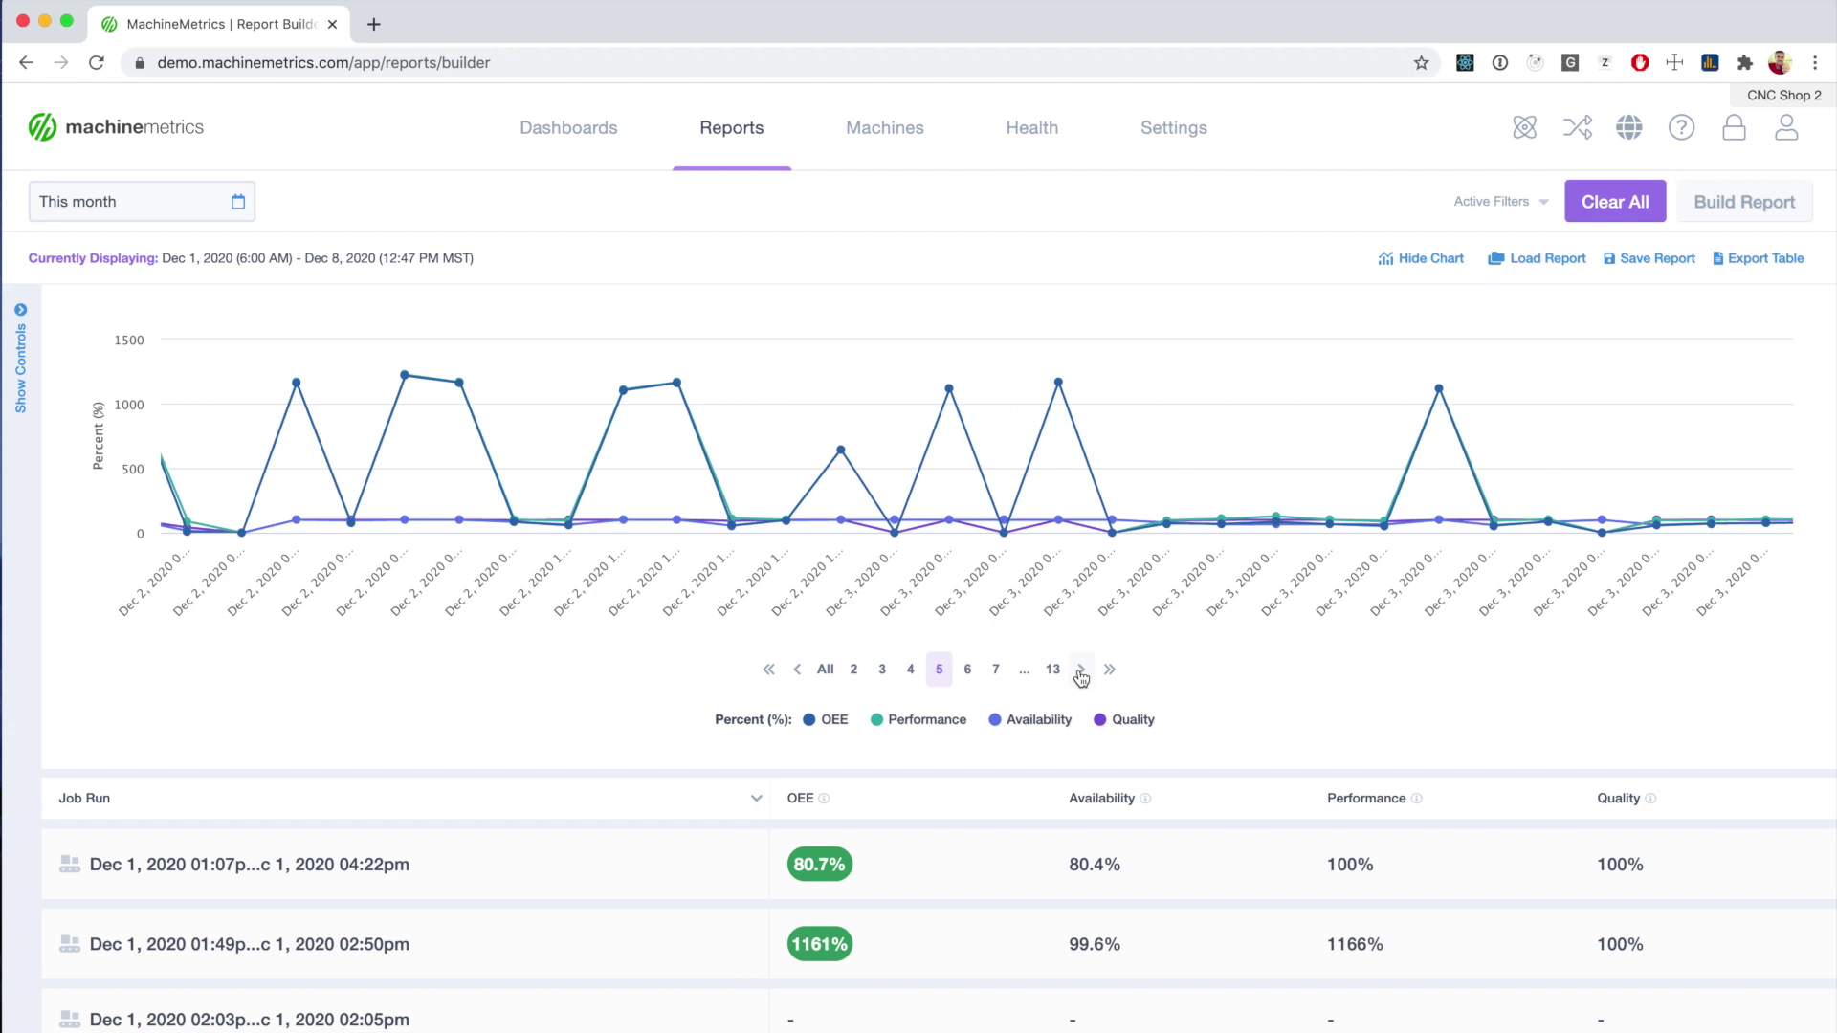
left_click(914, 676)
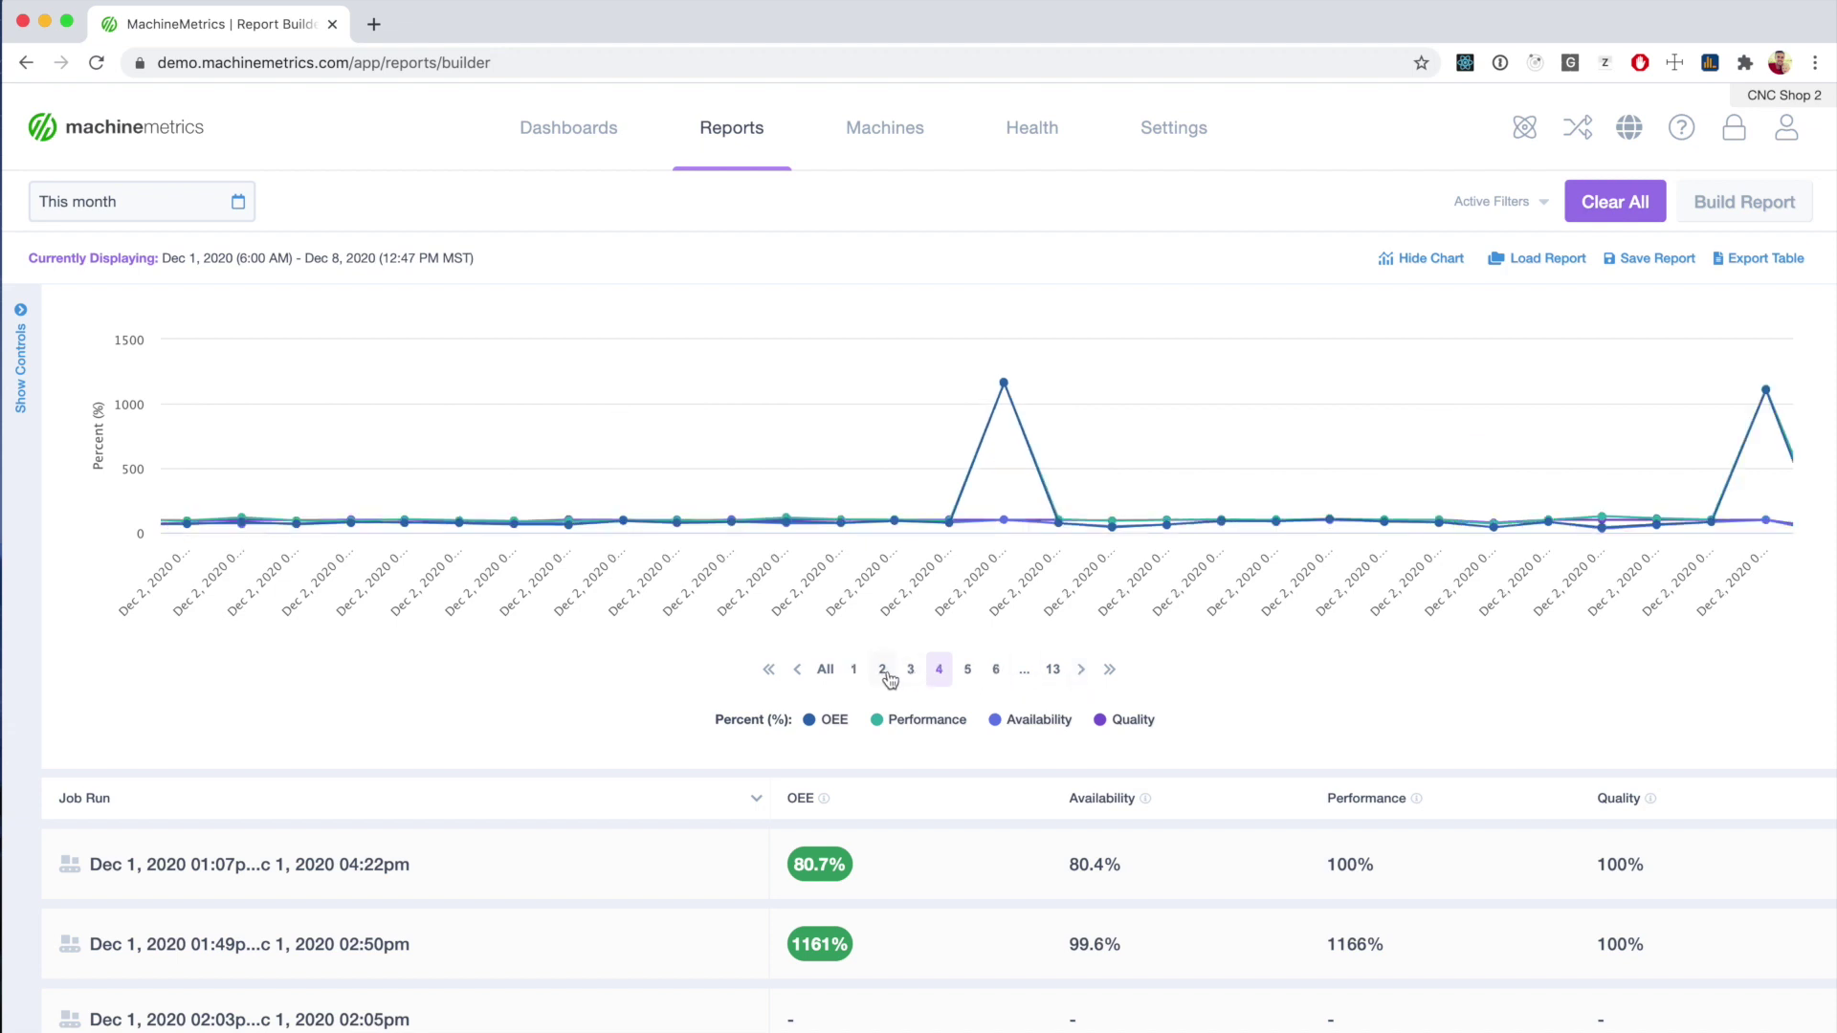
left_click(884, 676)
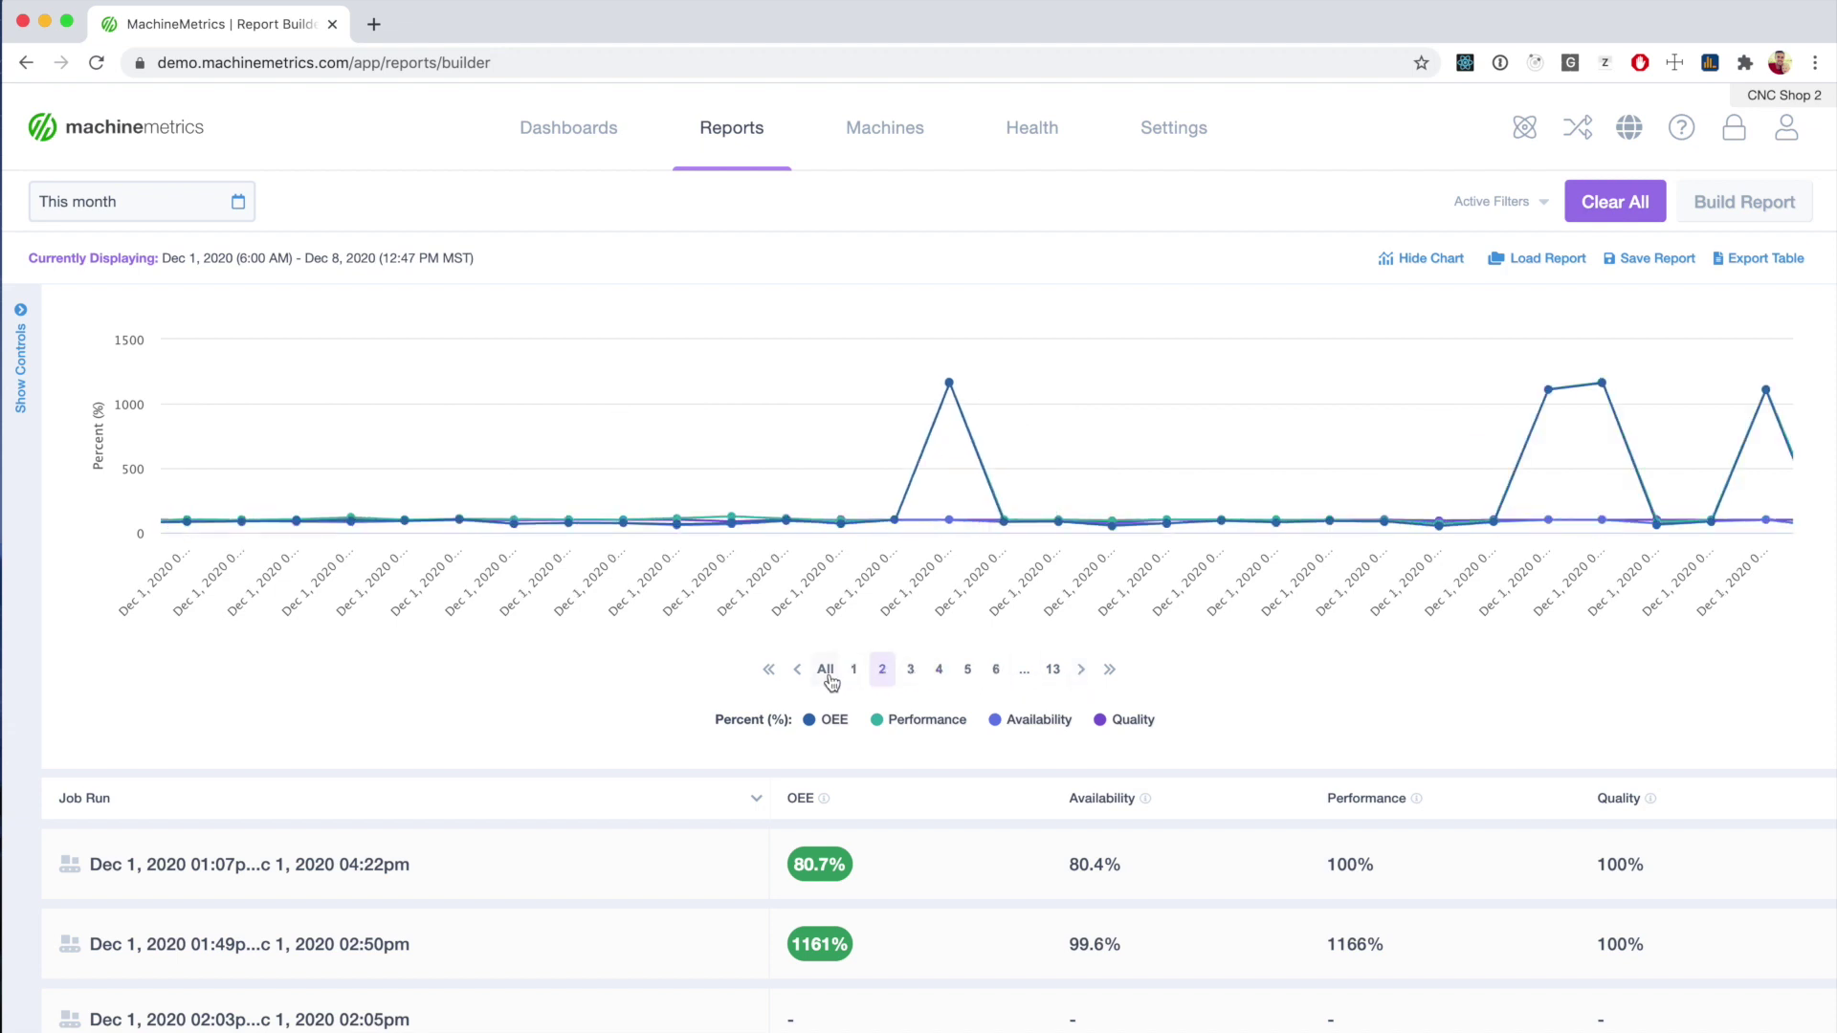
left_click(829, 678)
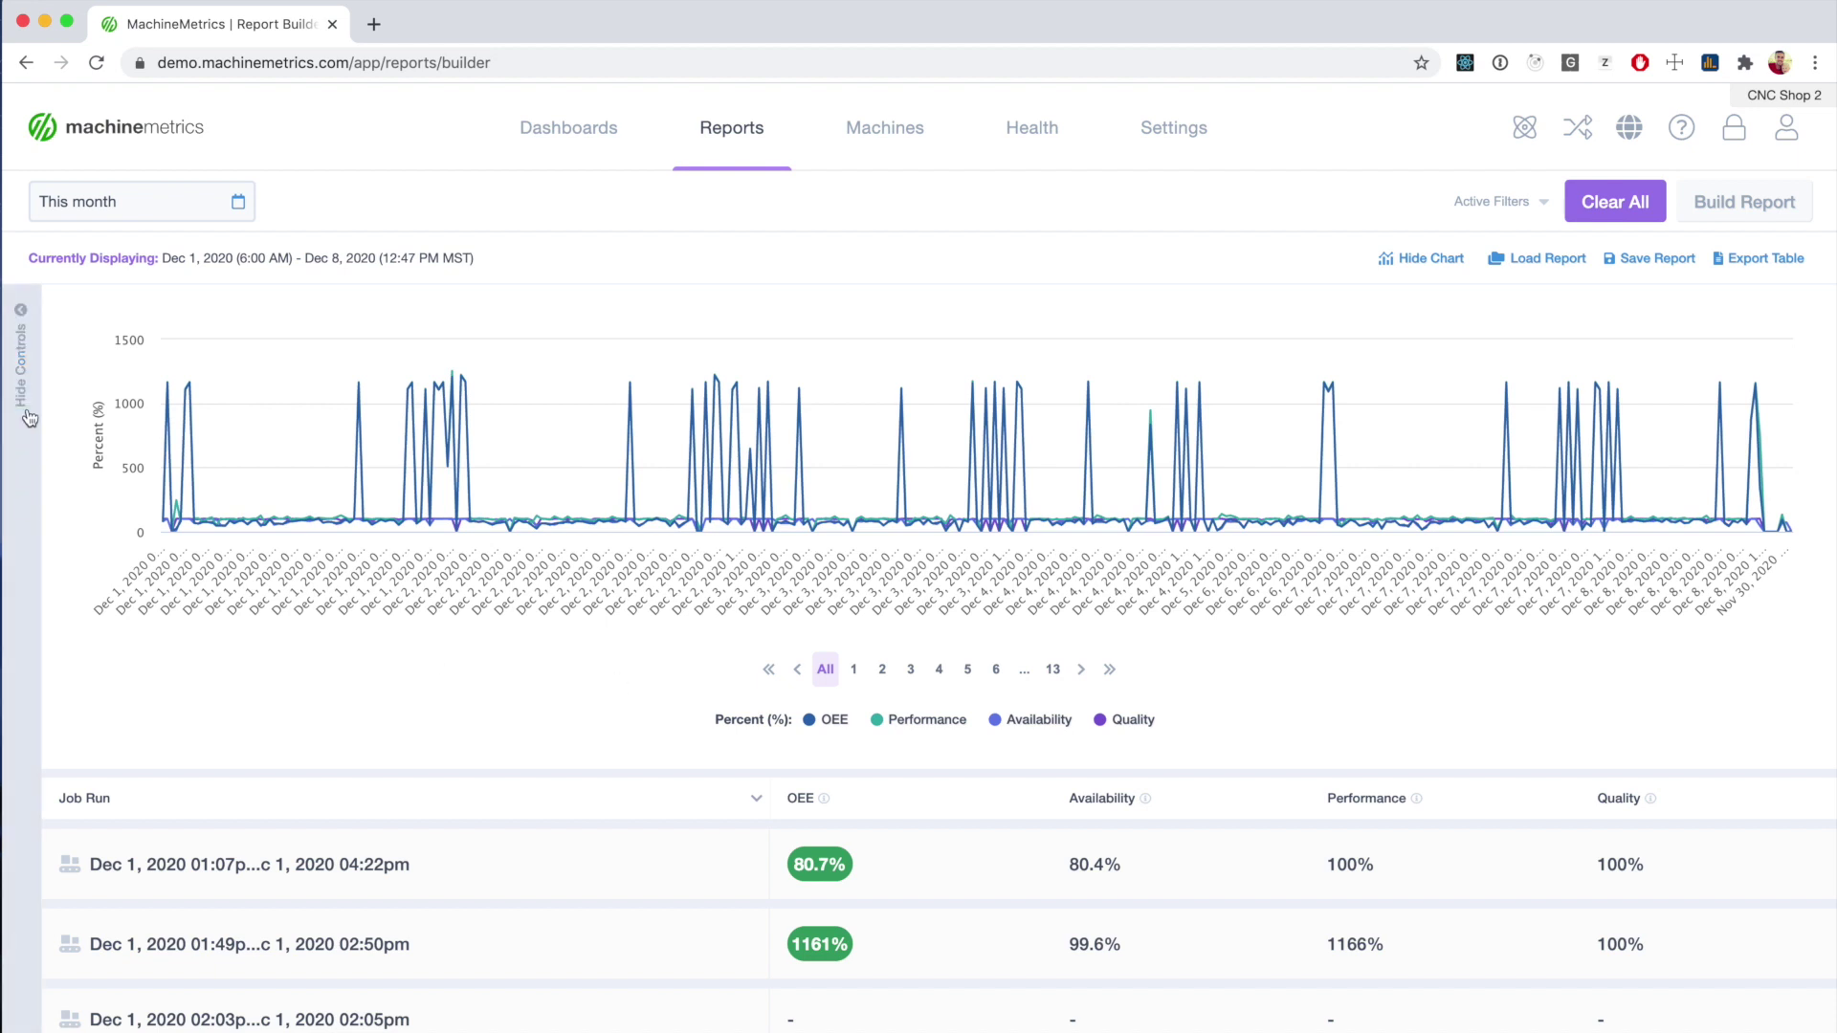
left_click(20, 364)
- Set the Filter By Operator dropdown to 1009 and rebuild the Job Run report
left_click(293, 306)
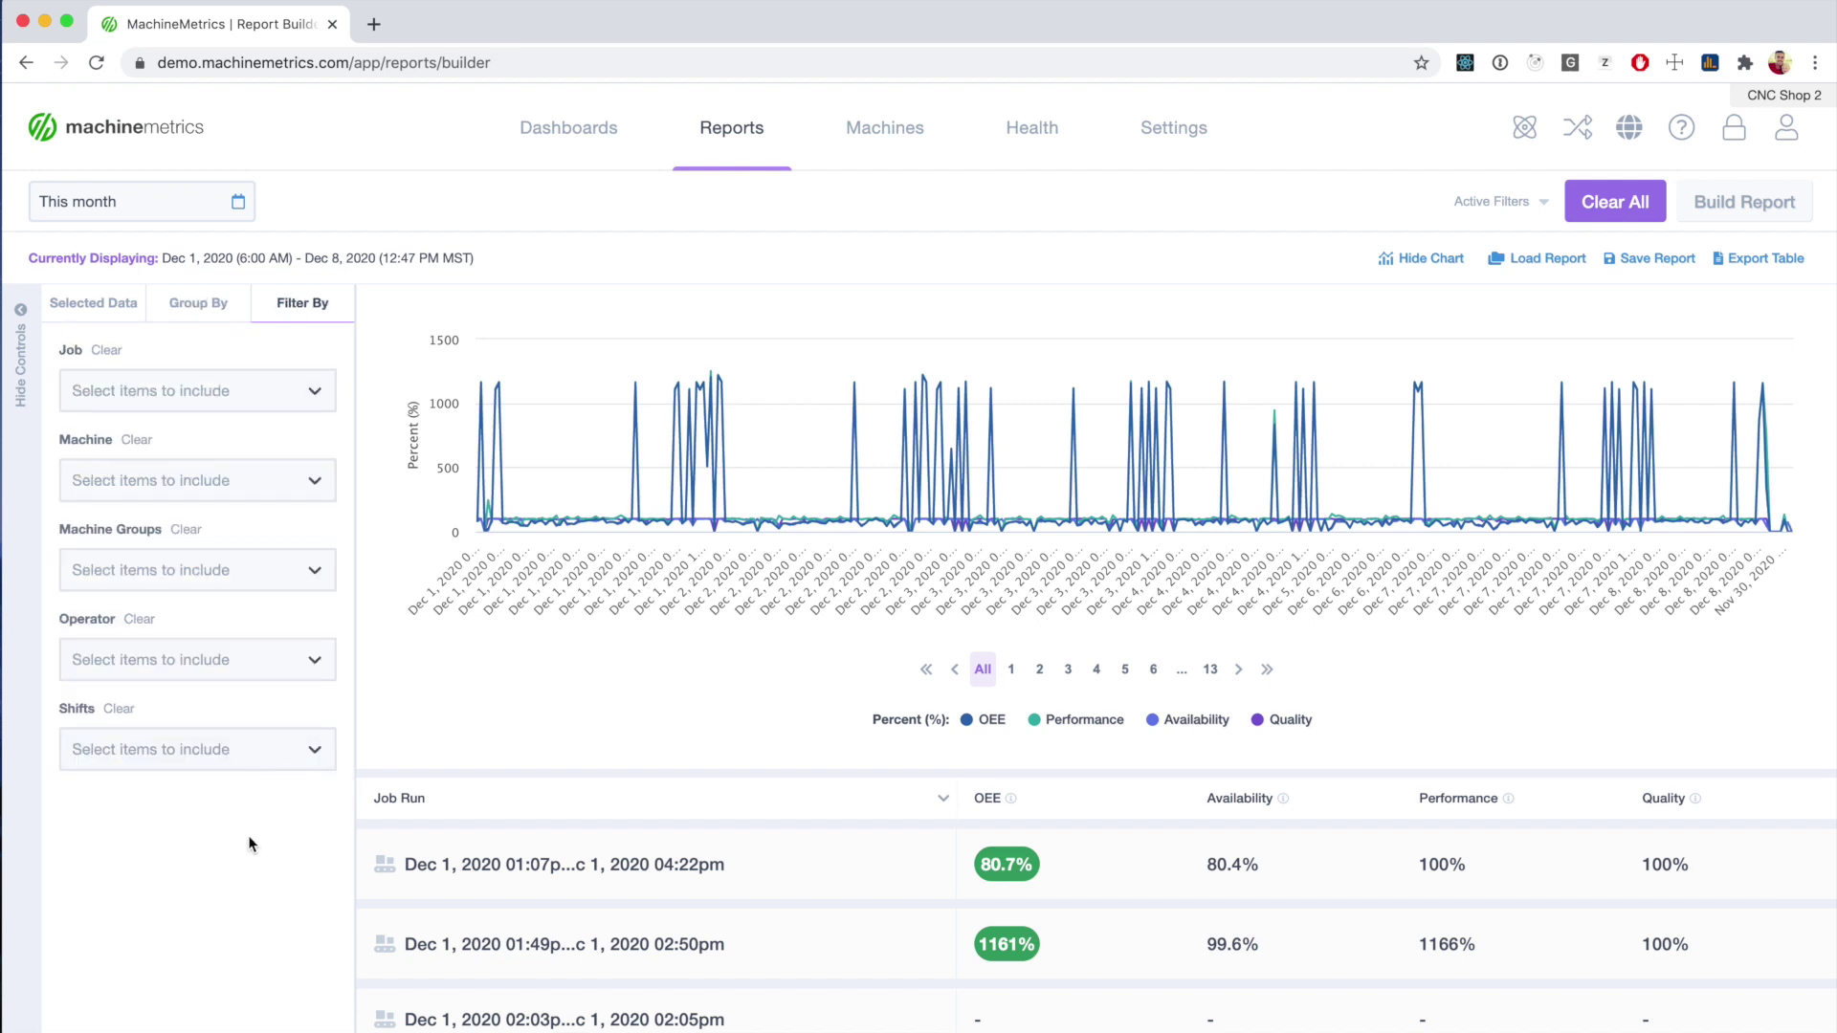
left_click(253, 662)
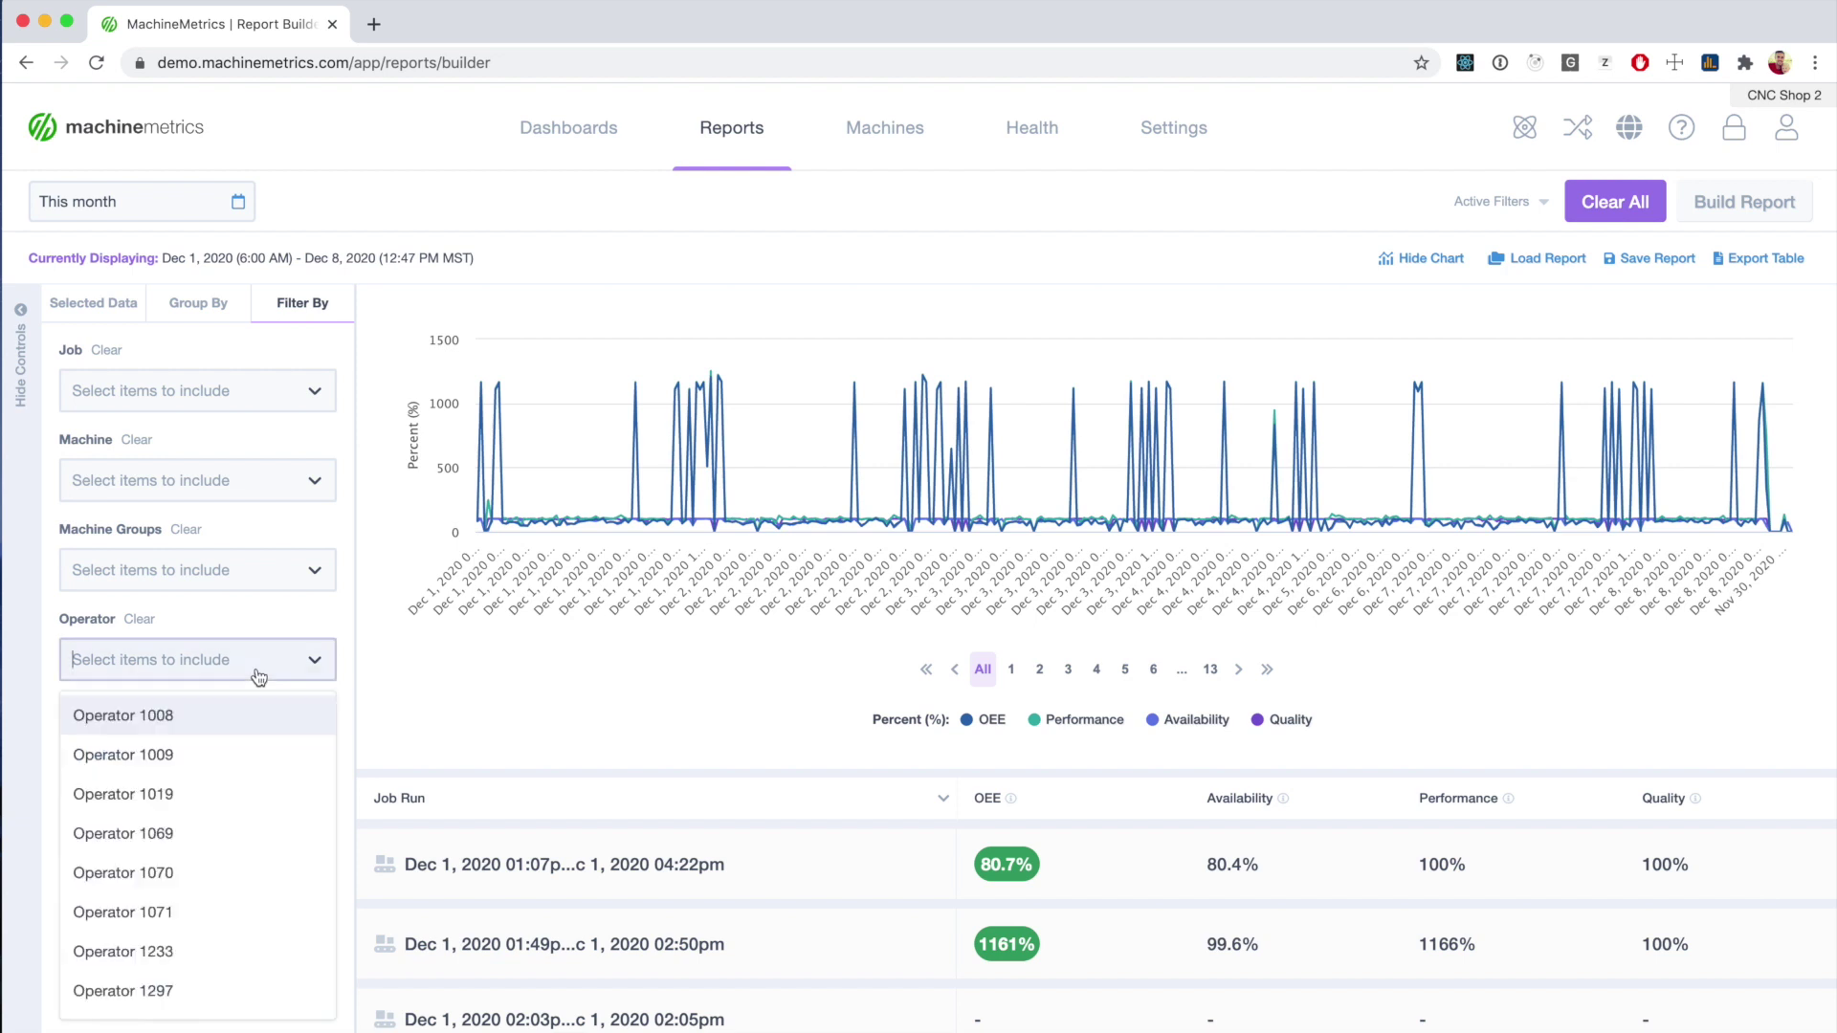
left_click(208, 760)
left_click(1757, 207)
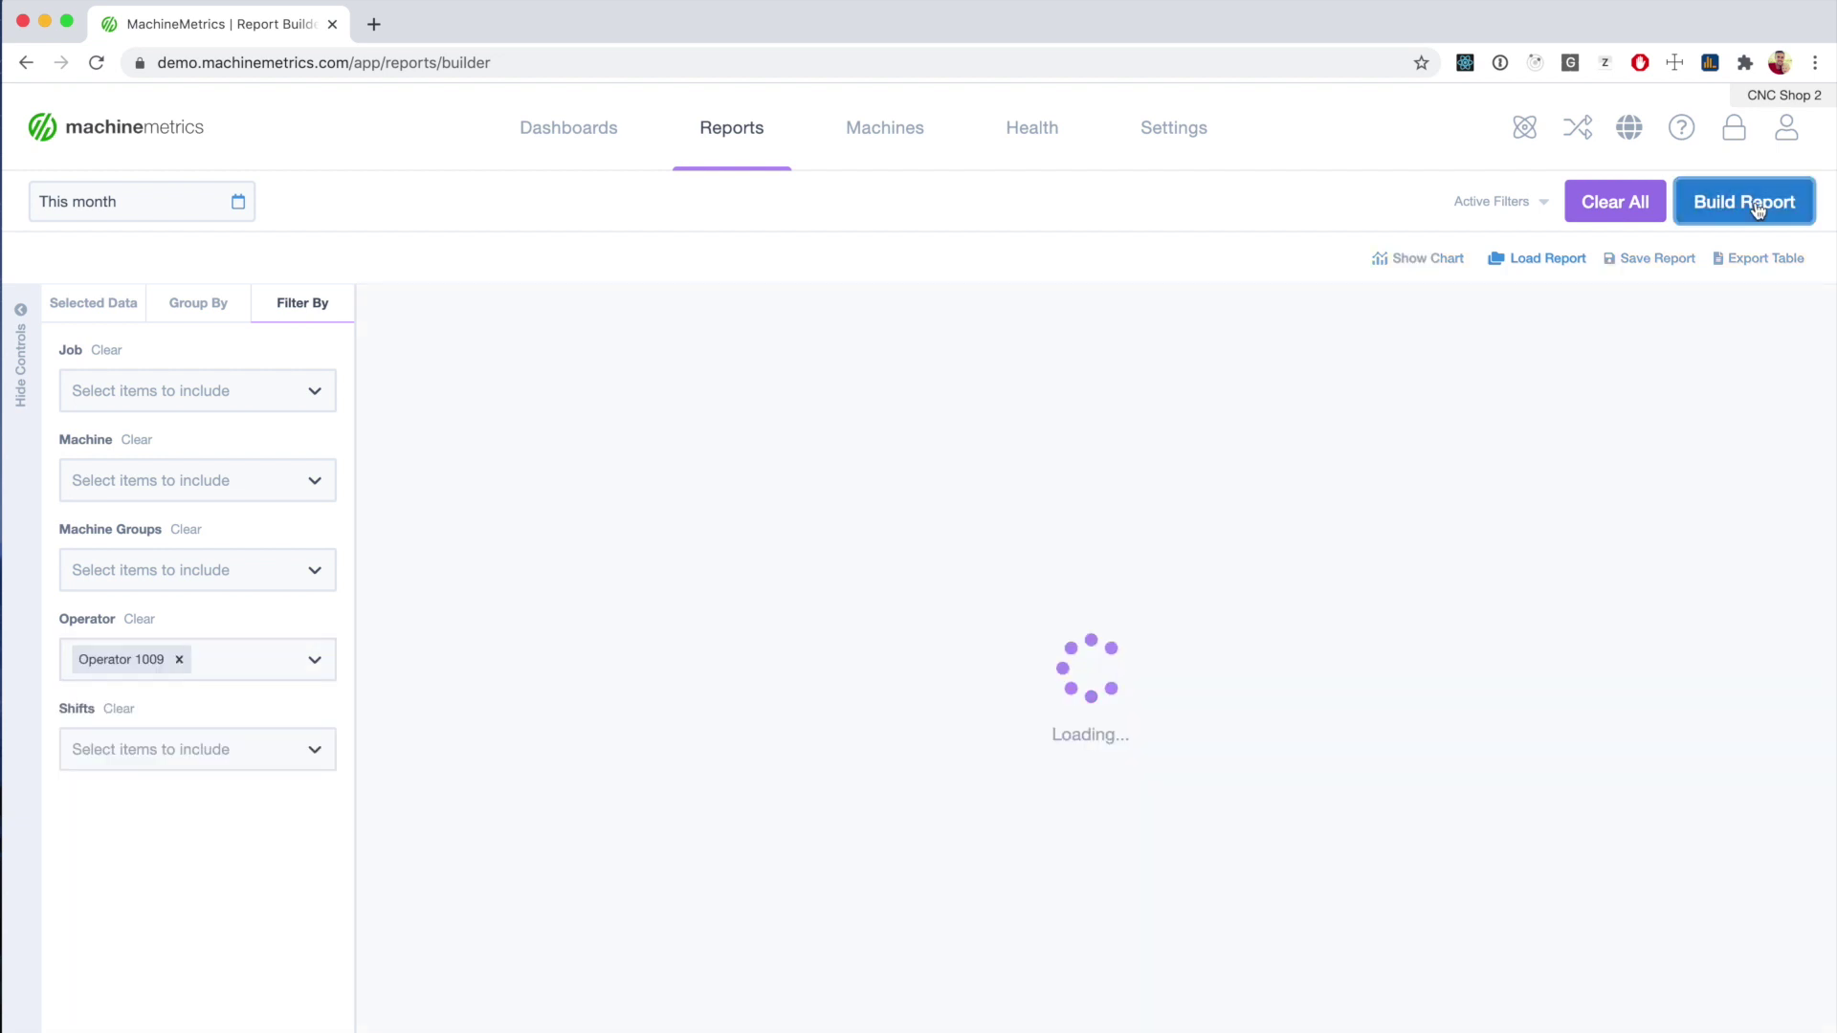